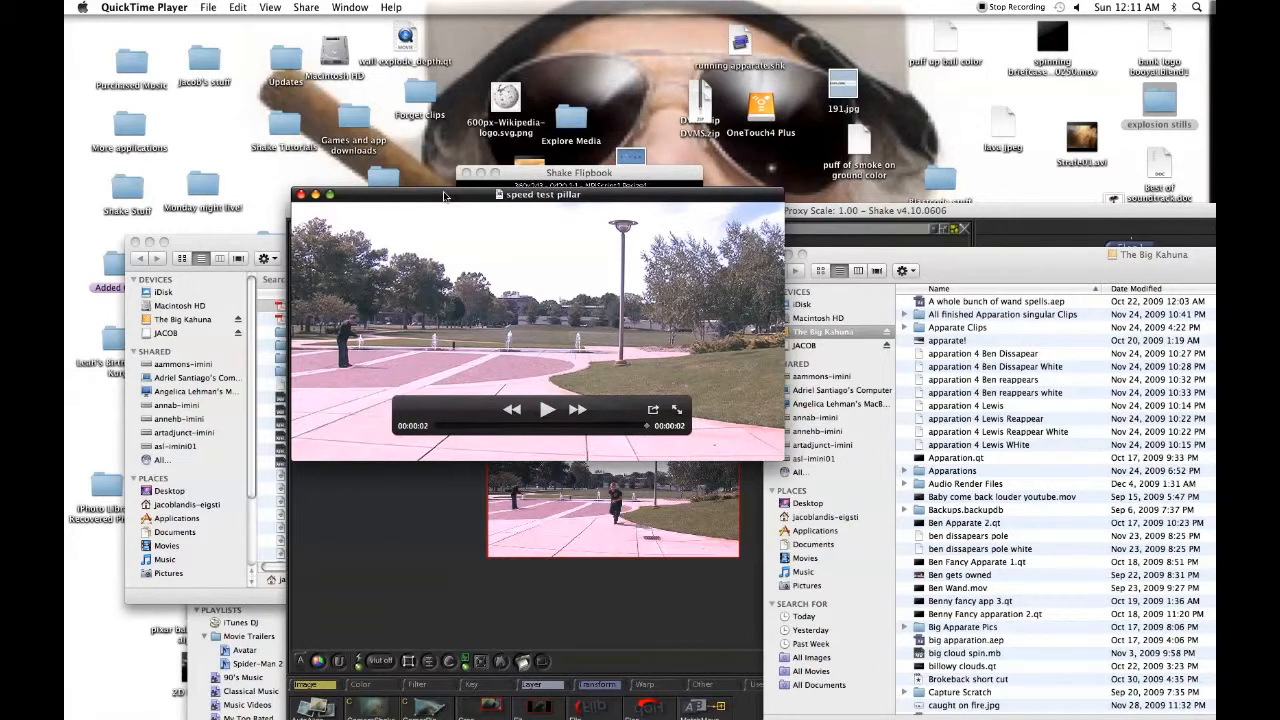
Reposition the speed test pillar clip, rewind it to the start and play it in full screen.
left_click_drag(443, 195, 415, 75)
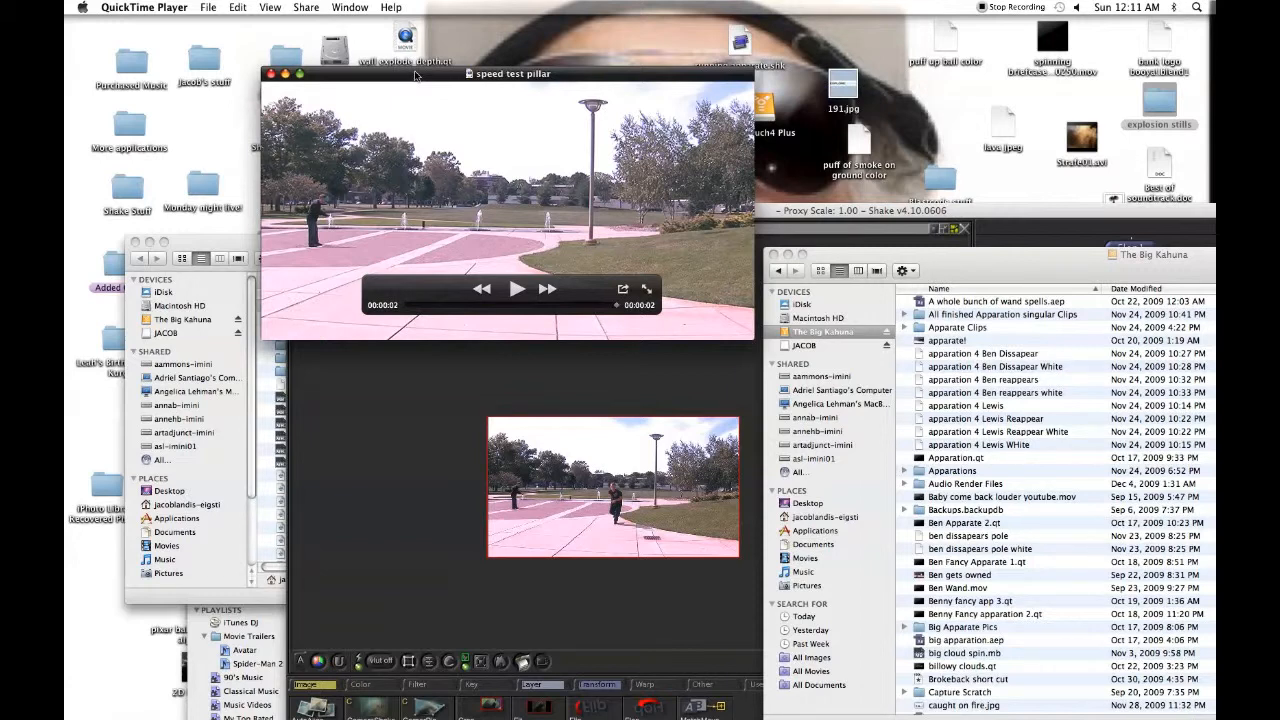
left_click_drag(417, 77, 437, 5)
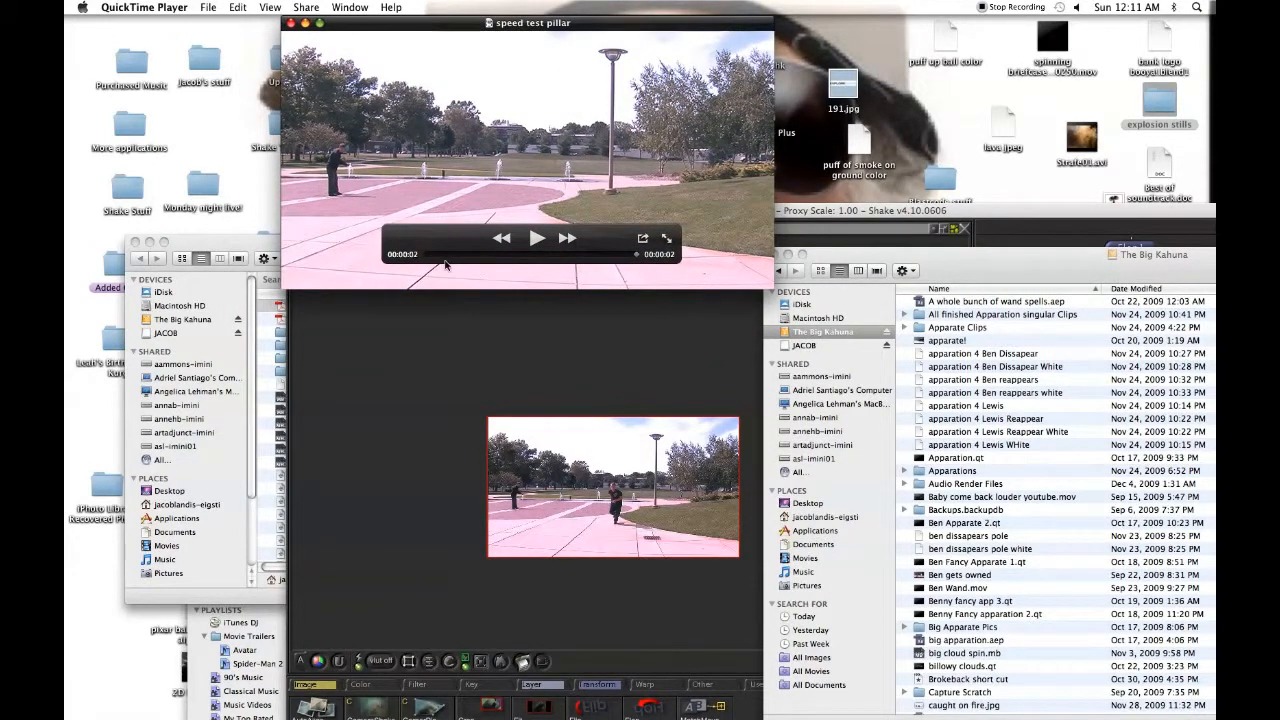
left_click_drag(438, 260, 418, 259)
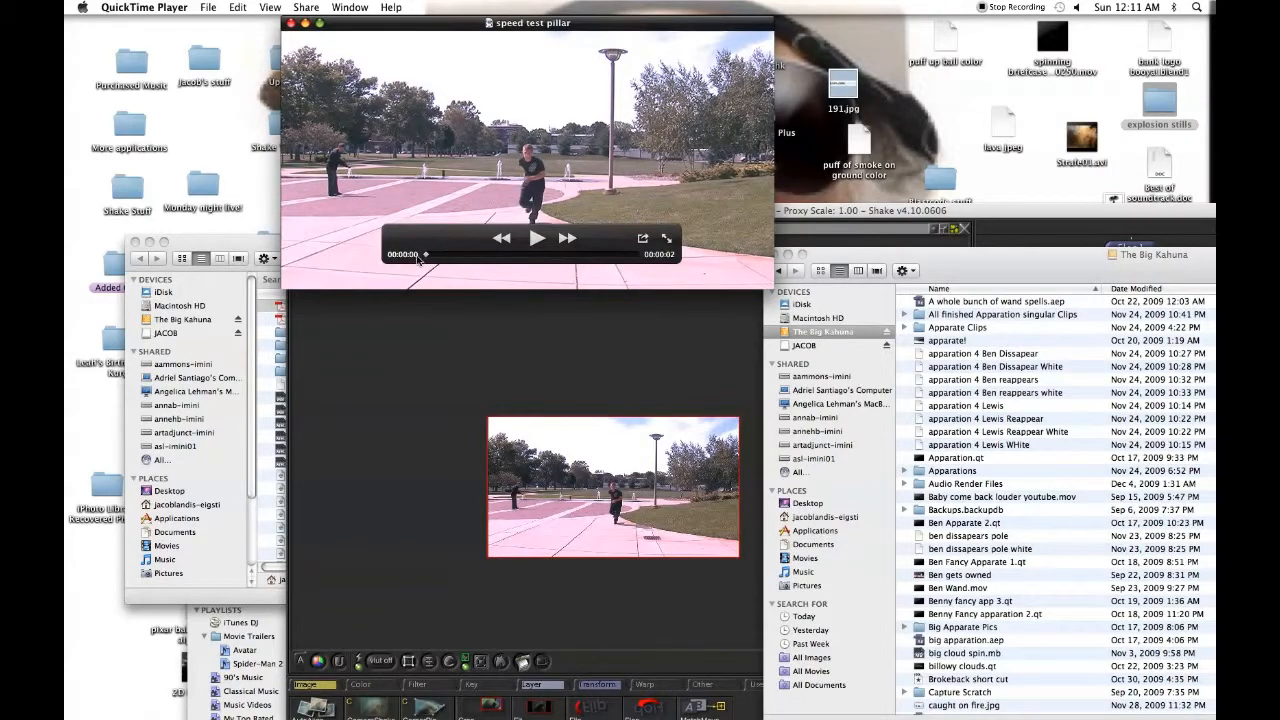
left_click(667, 239)
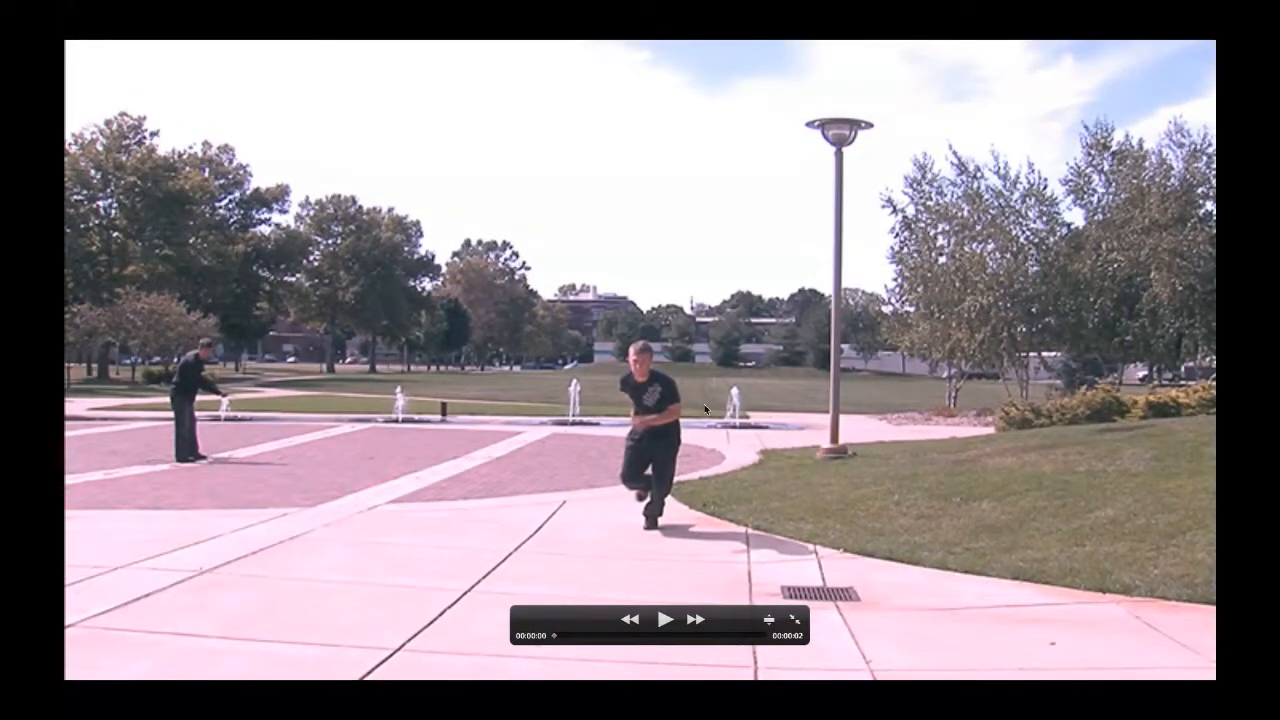
left_click(665, 619)
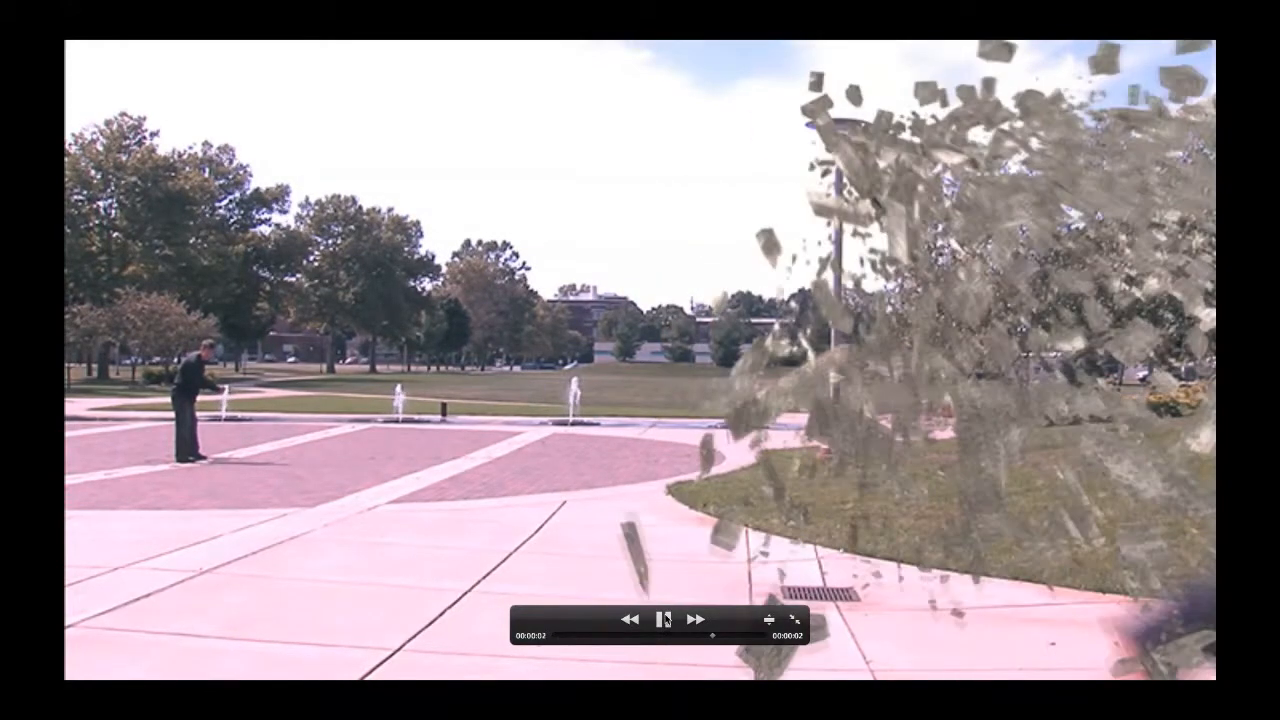
Scrub through the running and explosion frames of the clip, then leave full screen.
mouse_move(660, 636)
left_mouse_down()
mouse_move(584, 638)
mouse_move(688, 640)
mouse_move(643, 639)
left_mouse_up()
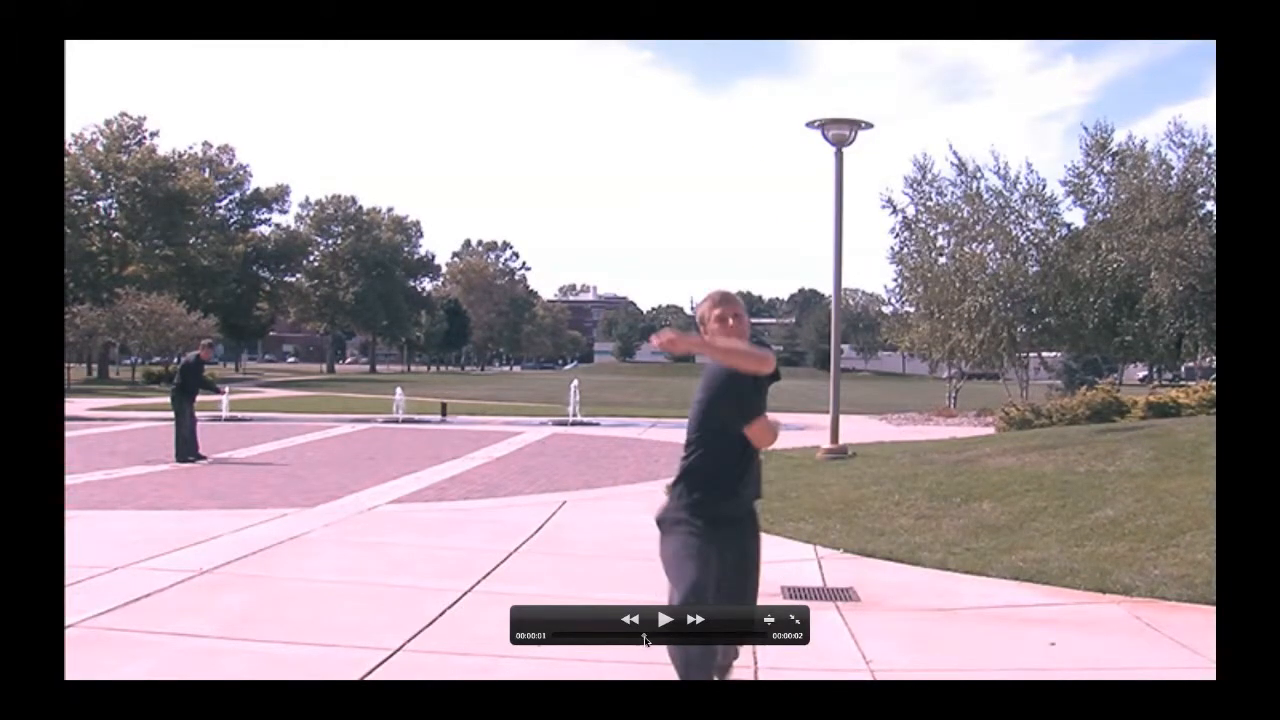
left_click_drag(654, 640, 692, 640)
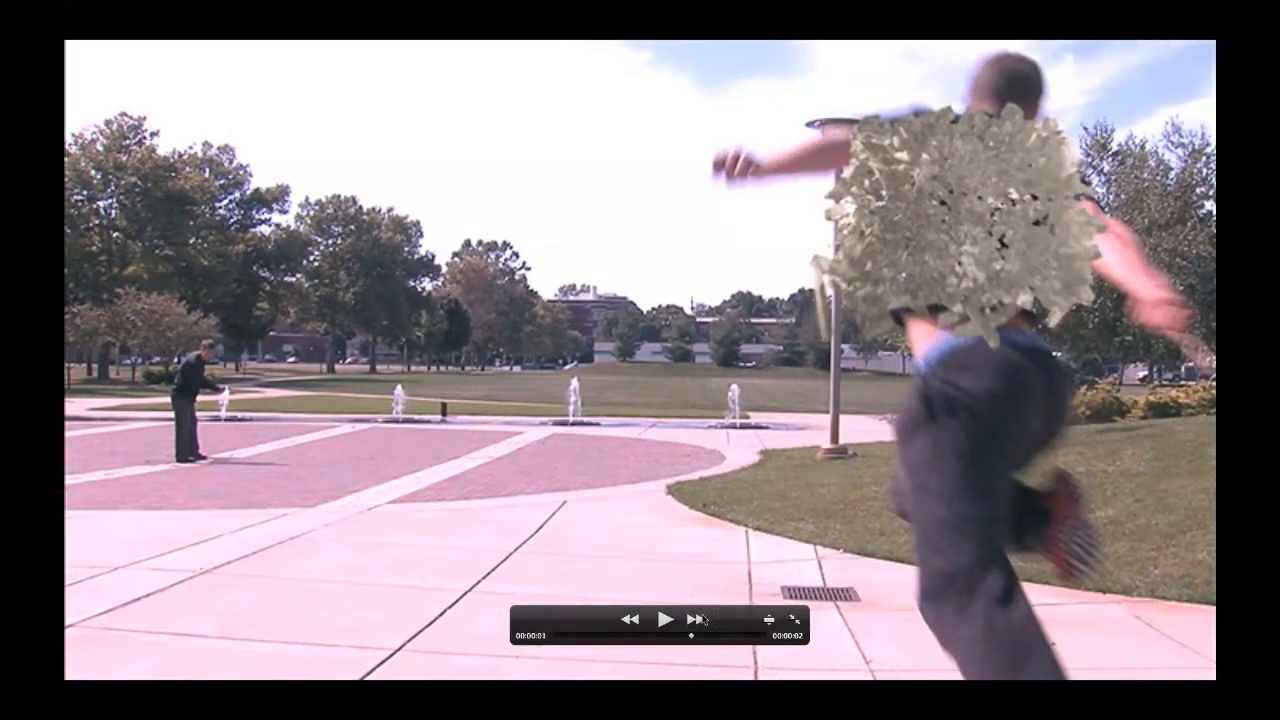
left_click(686, 638)
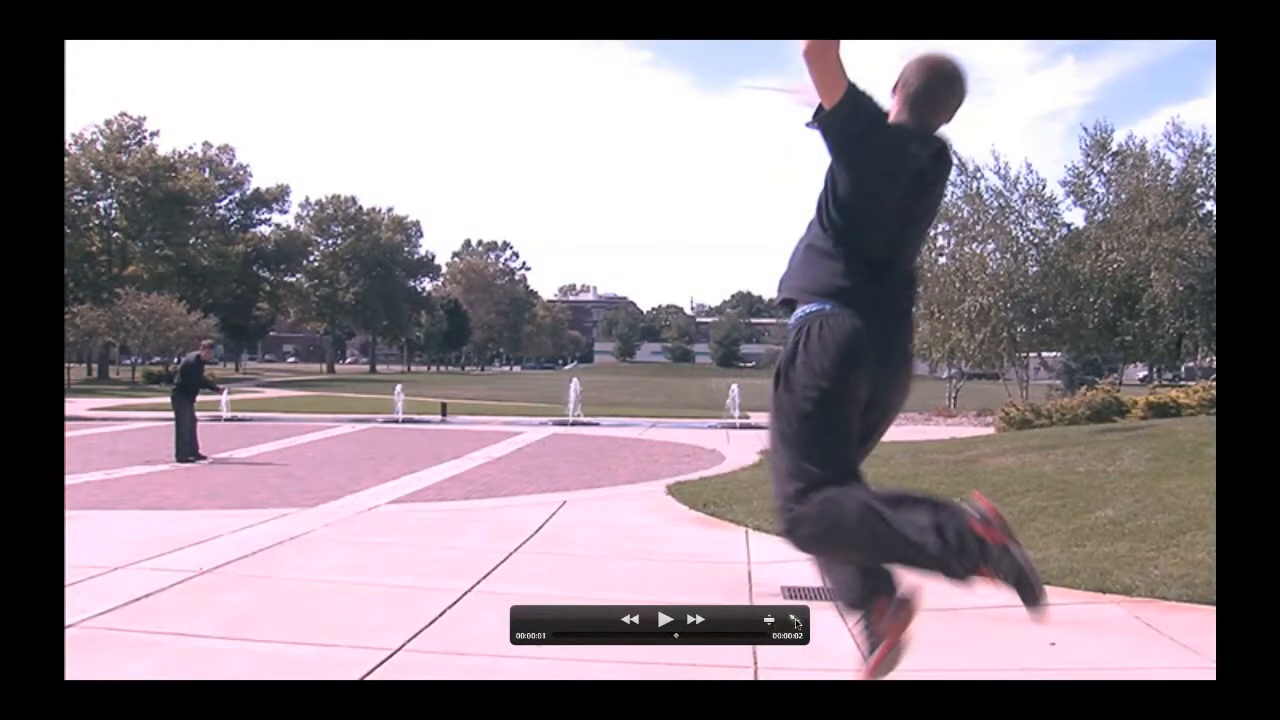
left_click(795, 619)
Switch to Shake, display the SFileIn2 explosion source in the viewer and scrub to about frame 378.
left_click_drag(831, 208, 655, 86)
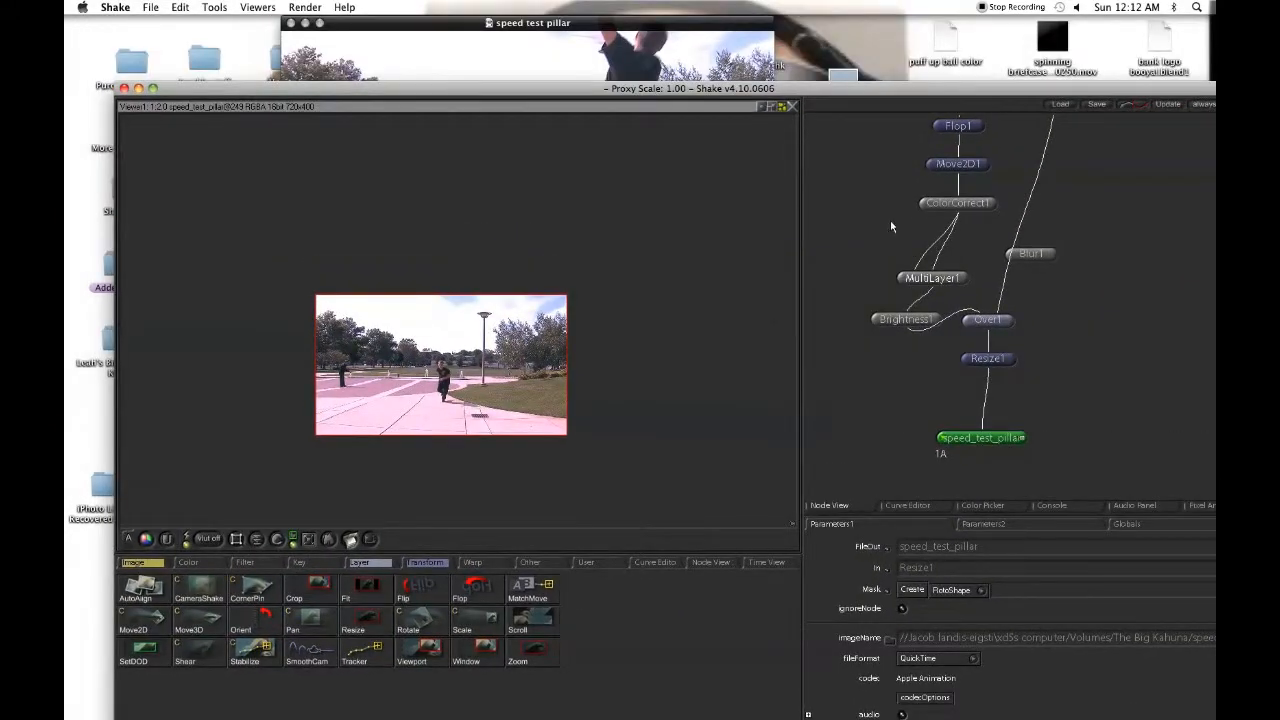
left_click_drag(892, 221, 884, 336)
double_click(947, 209)
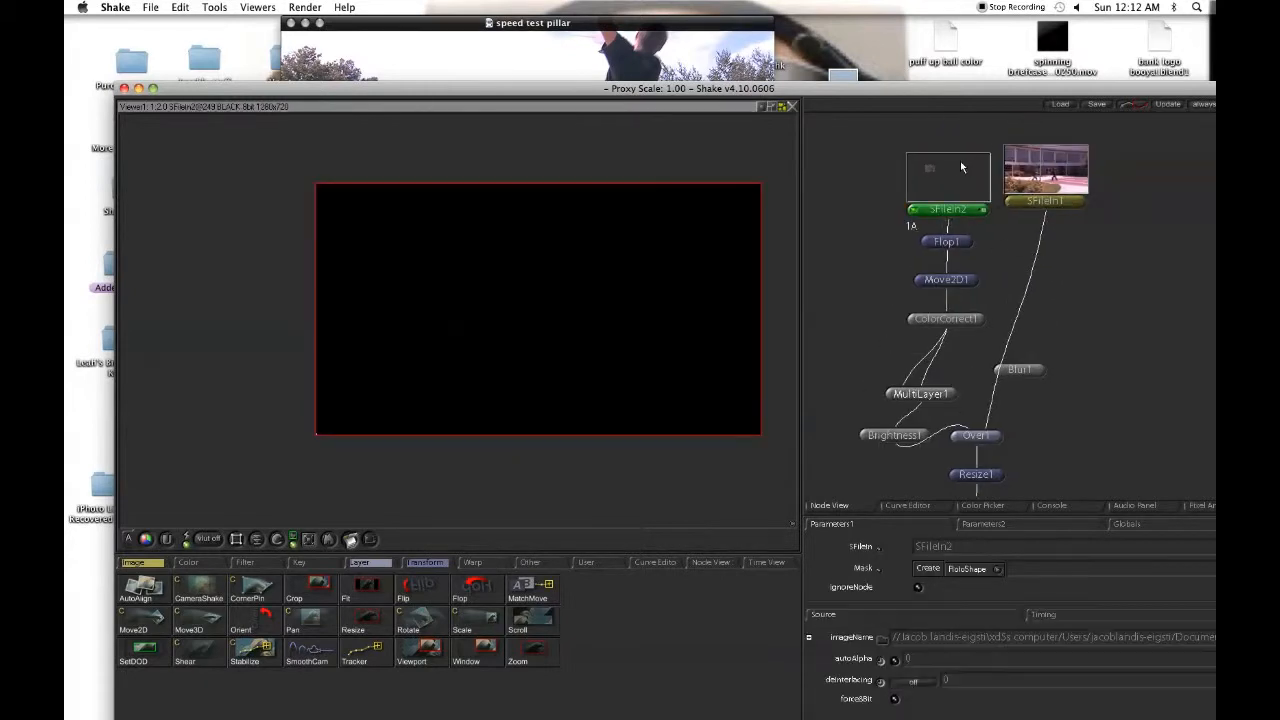
left_click_drag(607, 92, 612, 26)
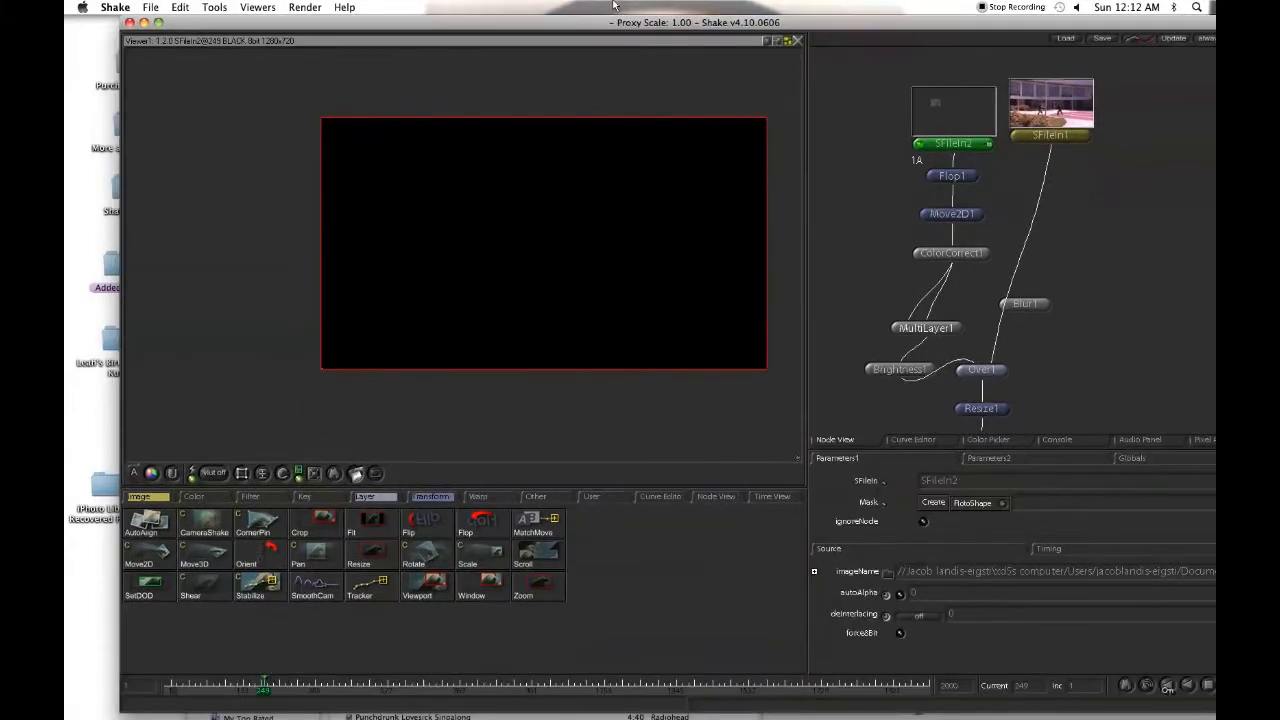
left_click_drag(264, 687, 313, 690)
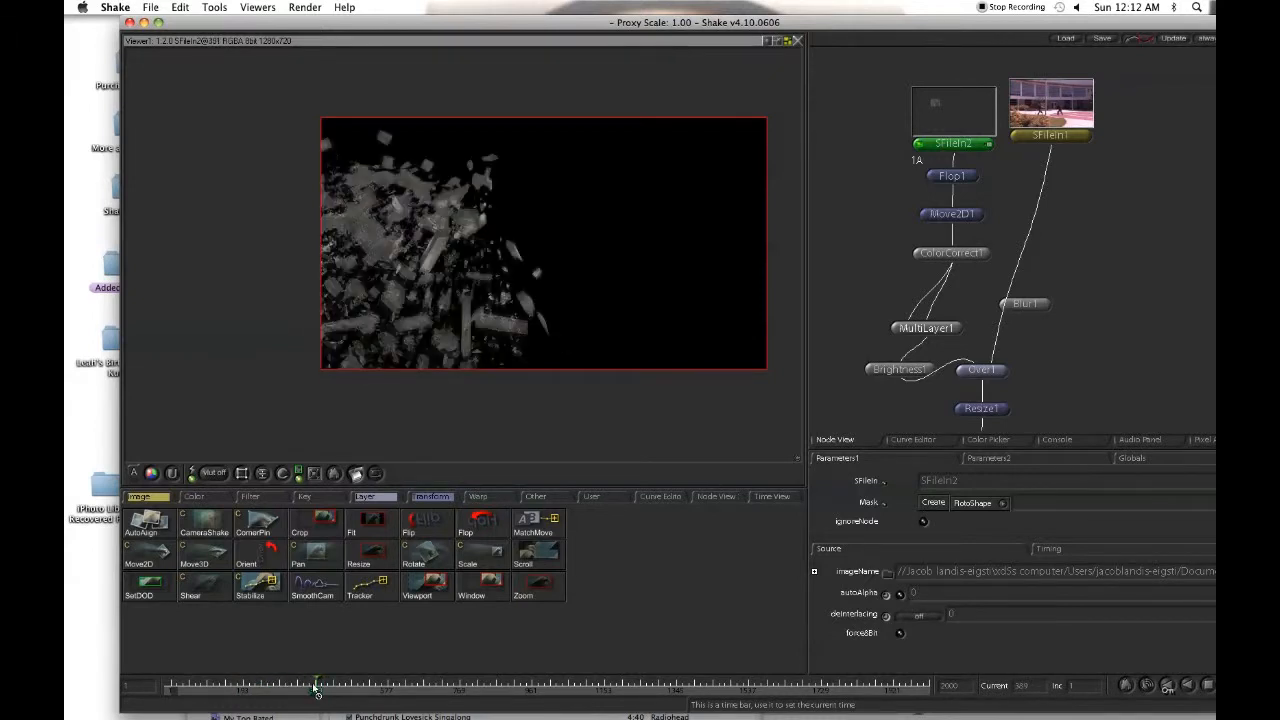
Inspect the explosion branch node by node: Flop1, Move2D1, ColorCorrect1, MultiLayer1 and Brightness1.
left_click(958, 176)
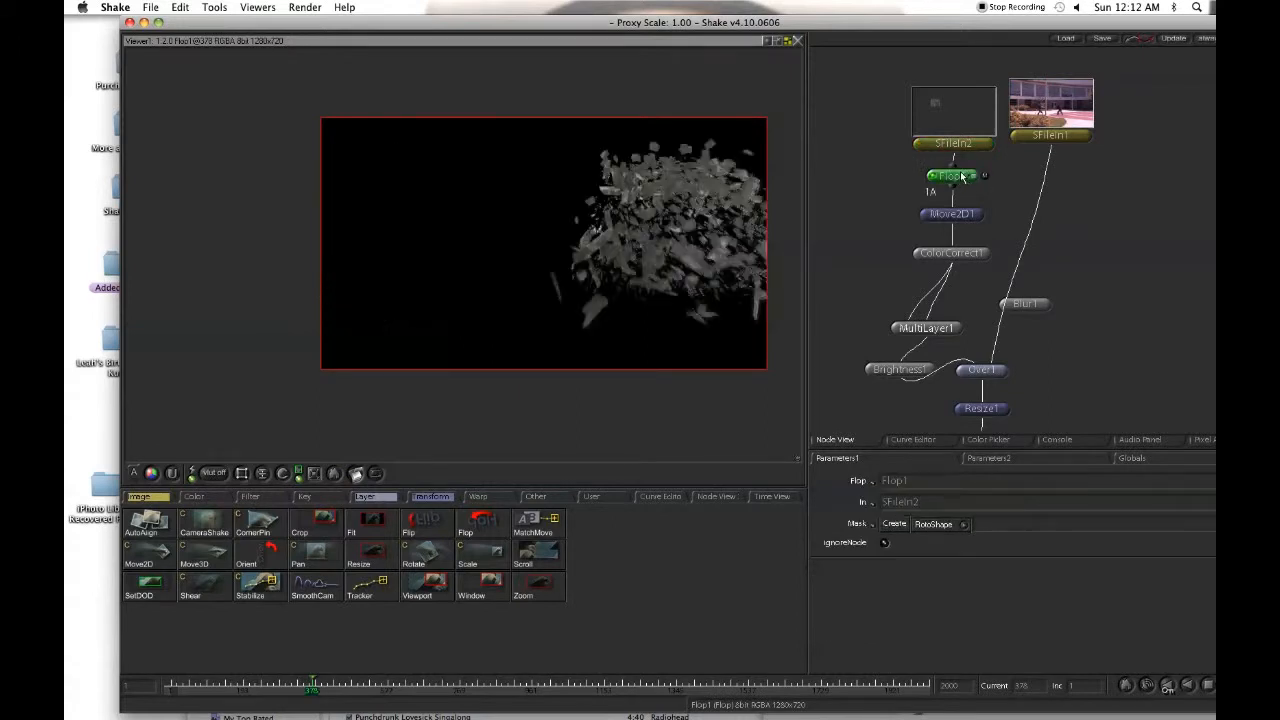
left_click(952, 216)
left_click(952, 218)
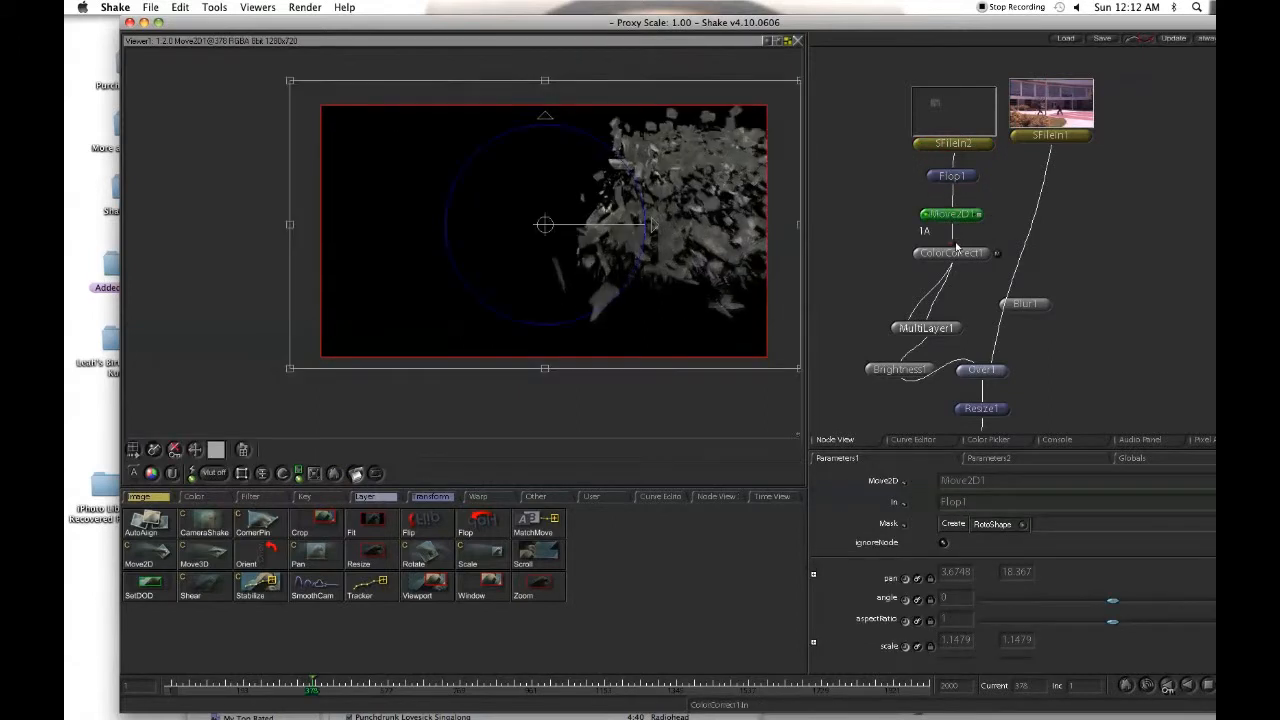
double_click(955, 255)
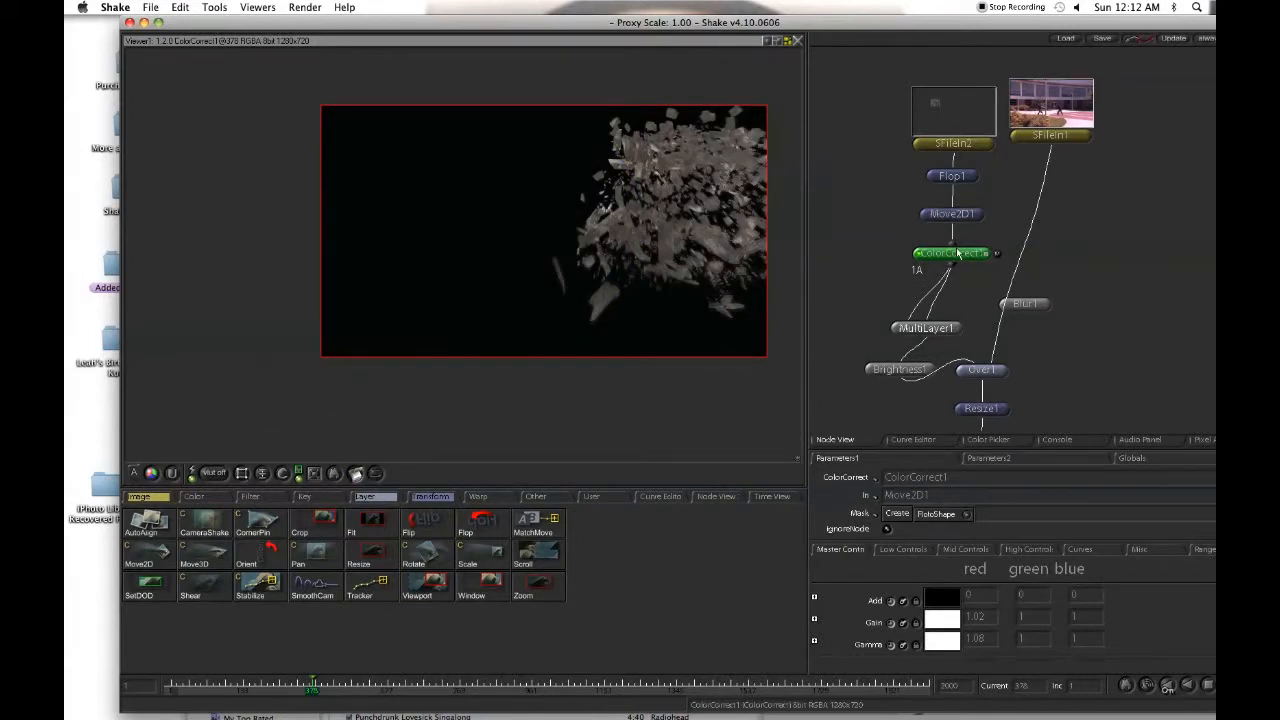
double_click(930, 328)
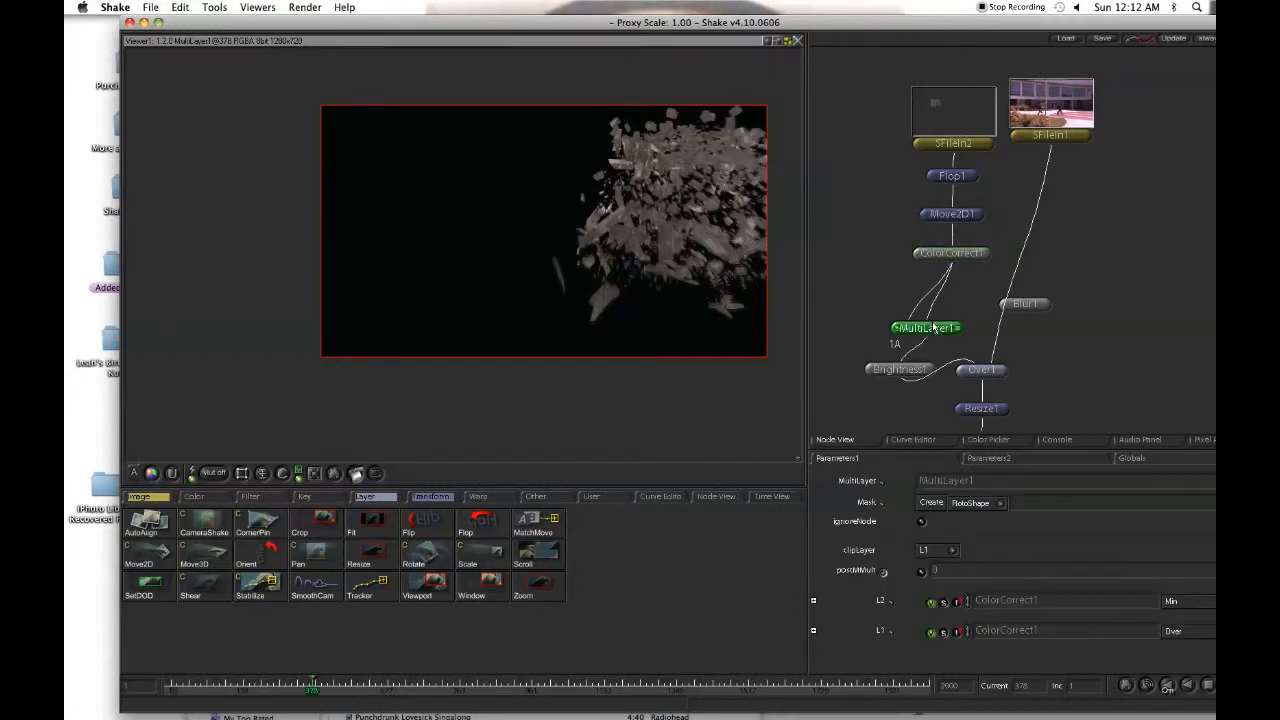
double_click(903, 369)
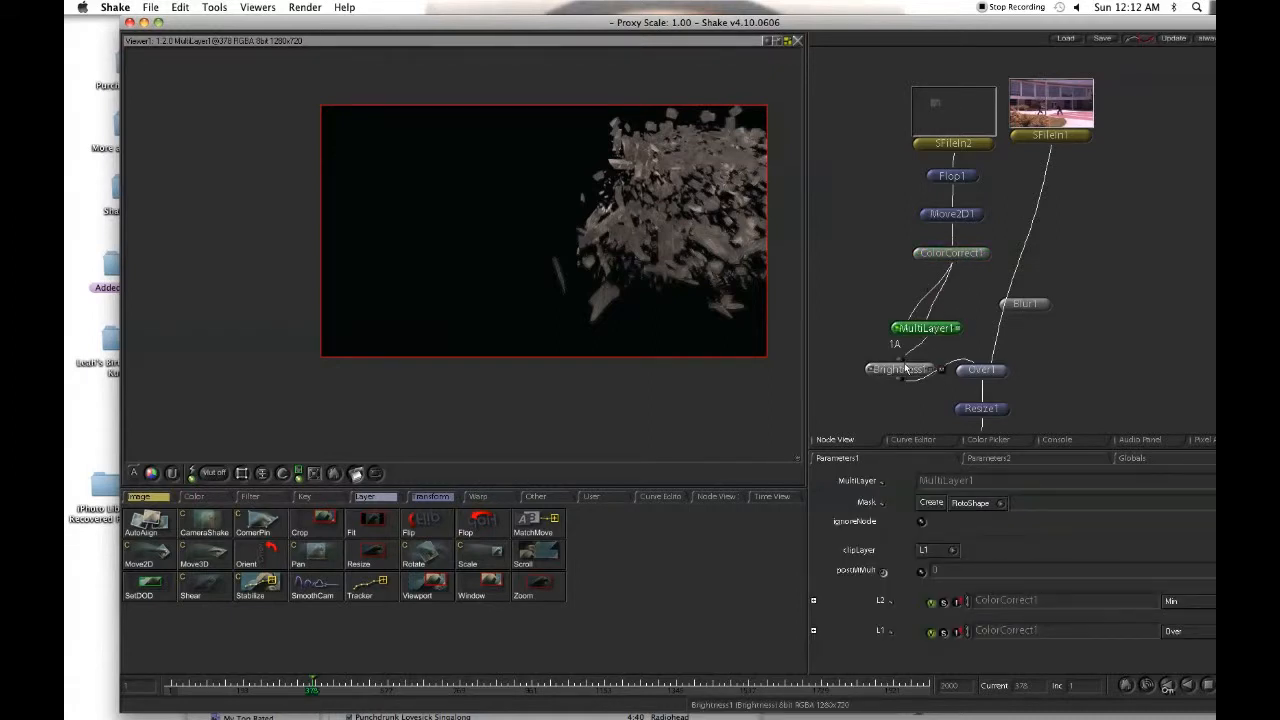
Display the Over1 composite in the viewer and scrub back to about frame 331.
double_click(978, 372)
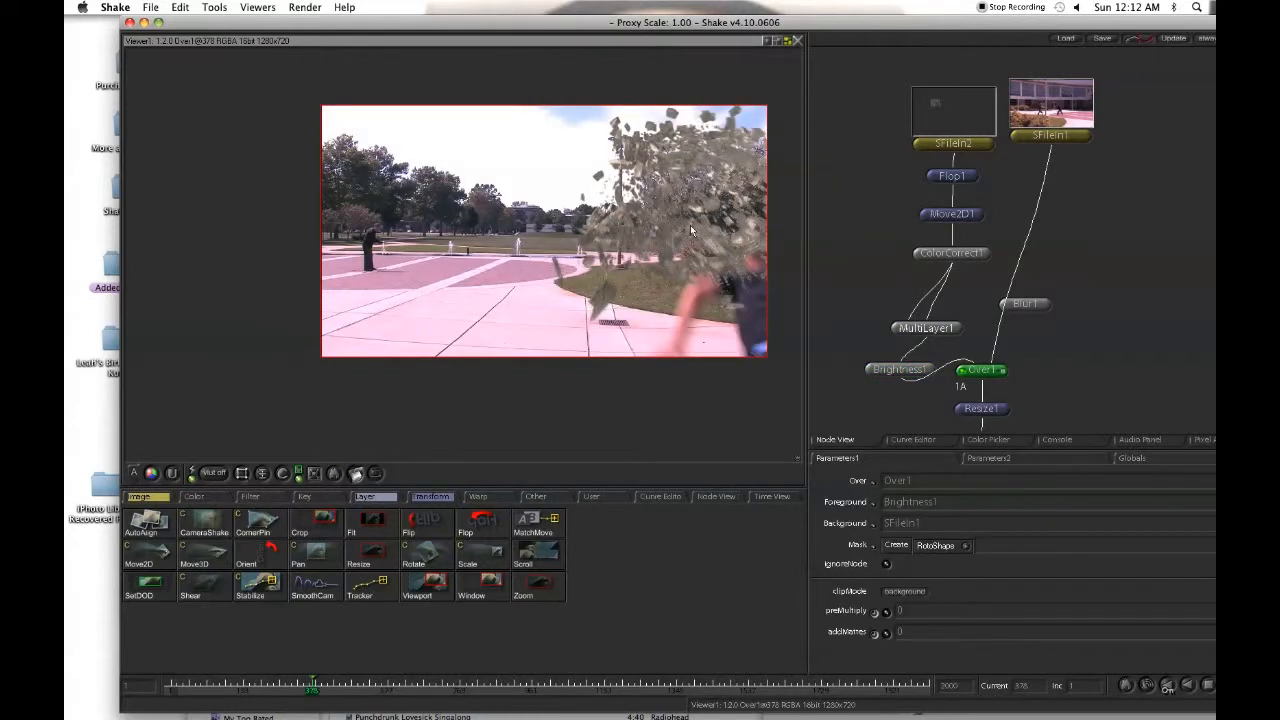
left_click_drag(316, 686, 311, 689)
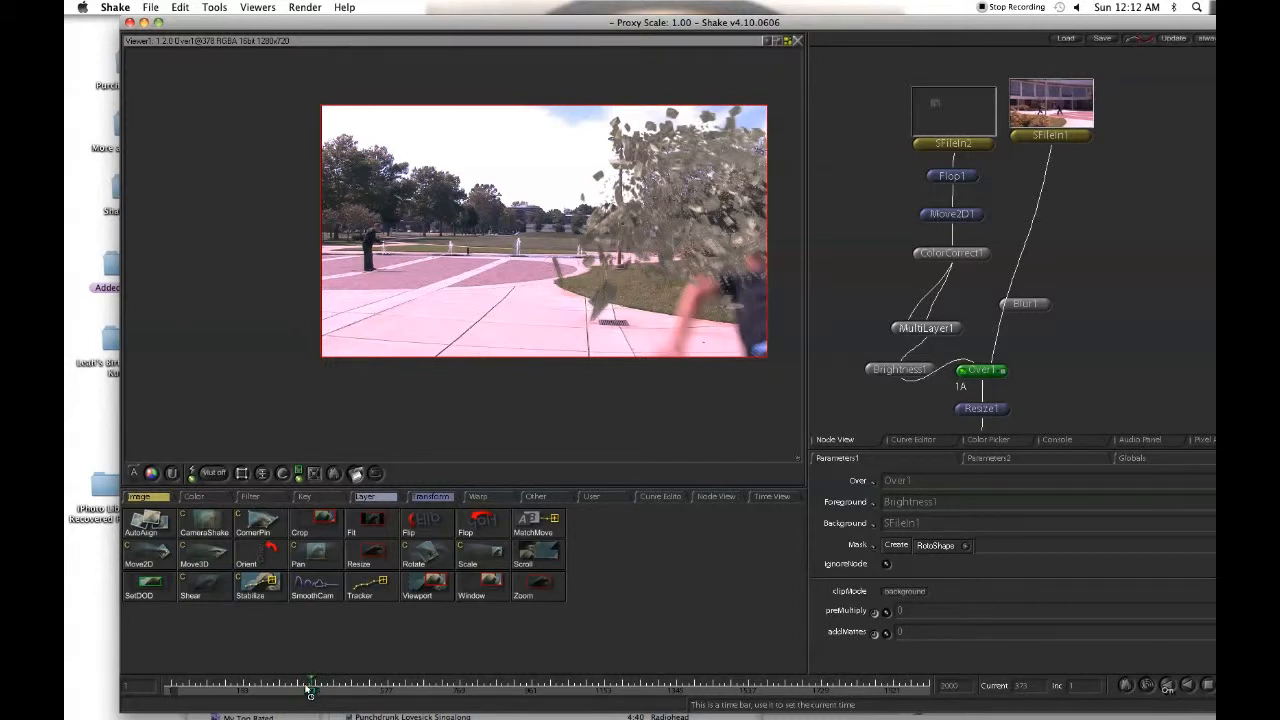
left_click_drag(308, 690, 297, 686)
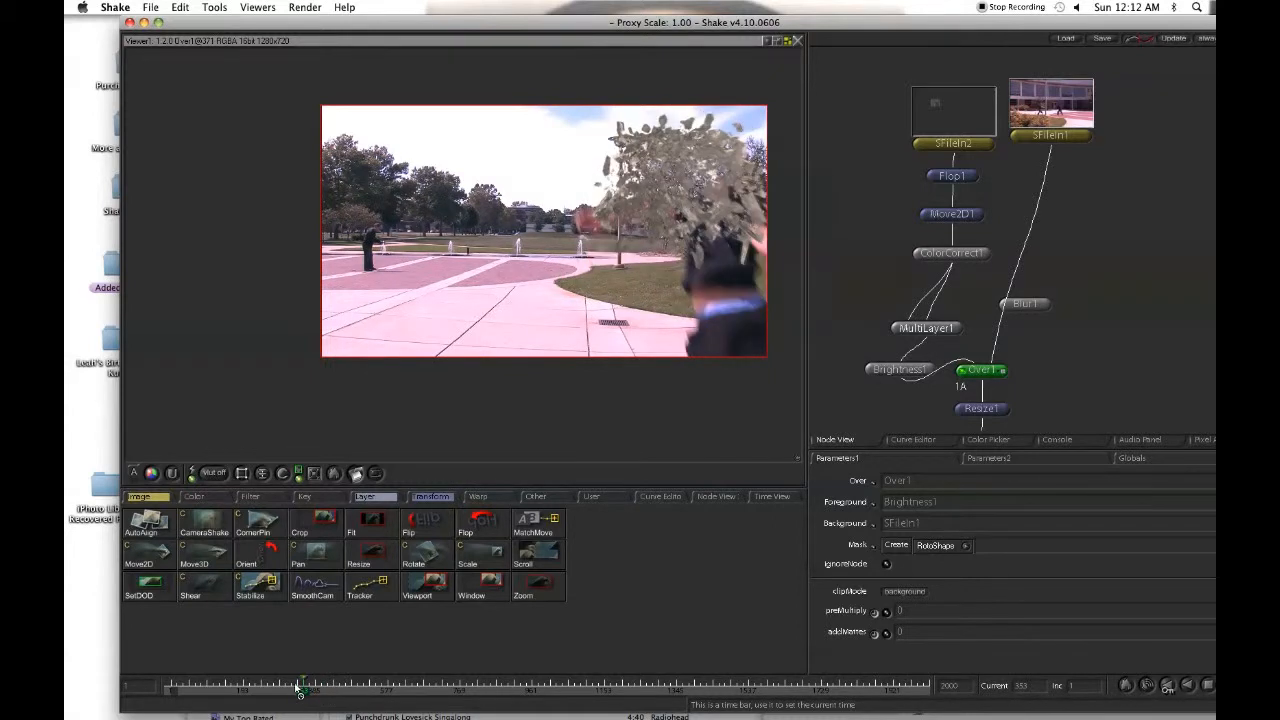
Display the SFileIn1 background footage and step forward frame by frame from 331 to about frame 343.
double_click(1033, 113)
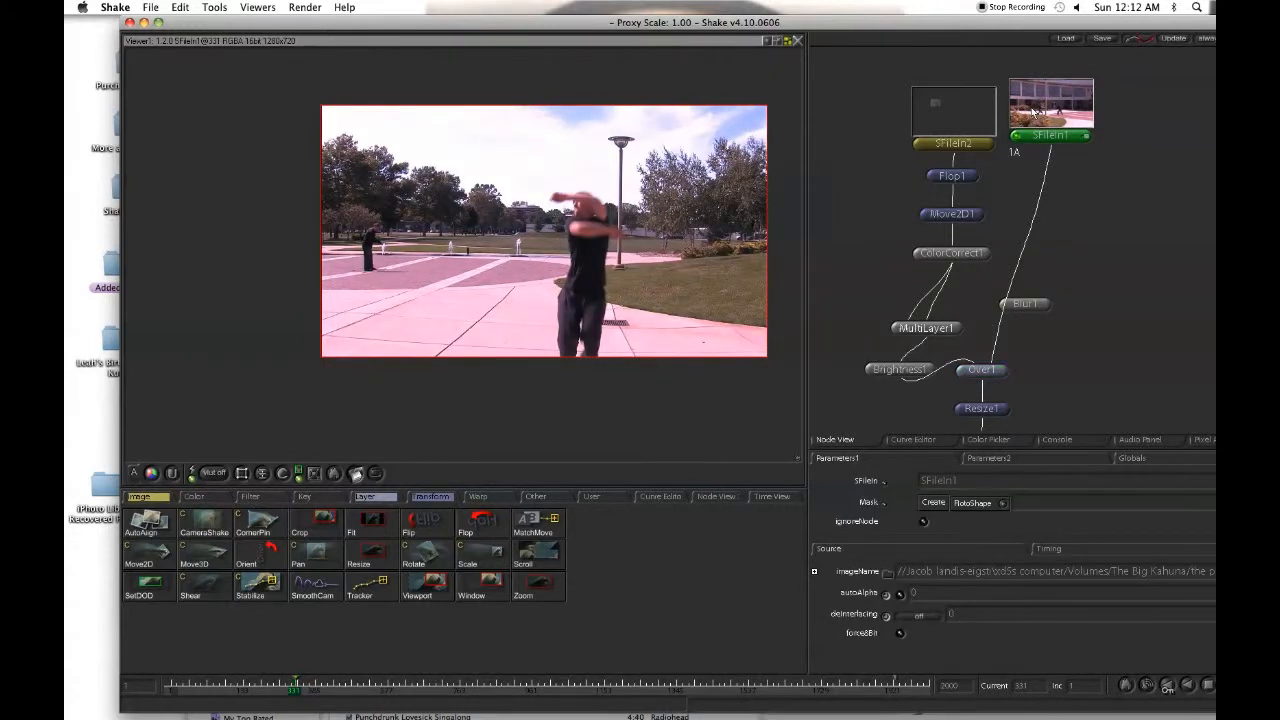
key("Right")
key("Right")
key("Right")
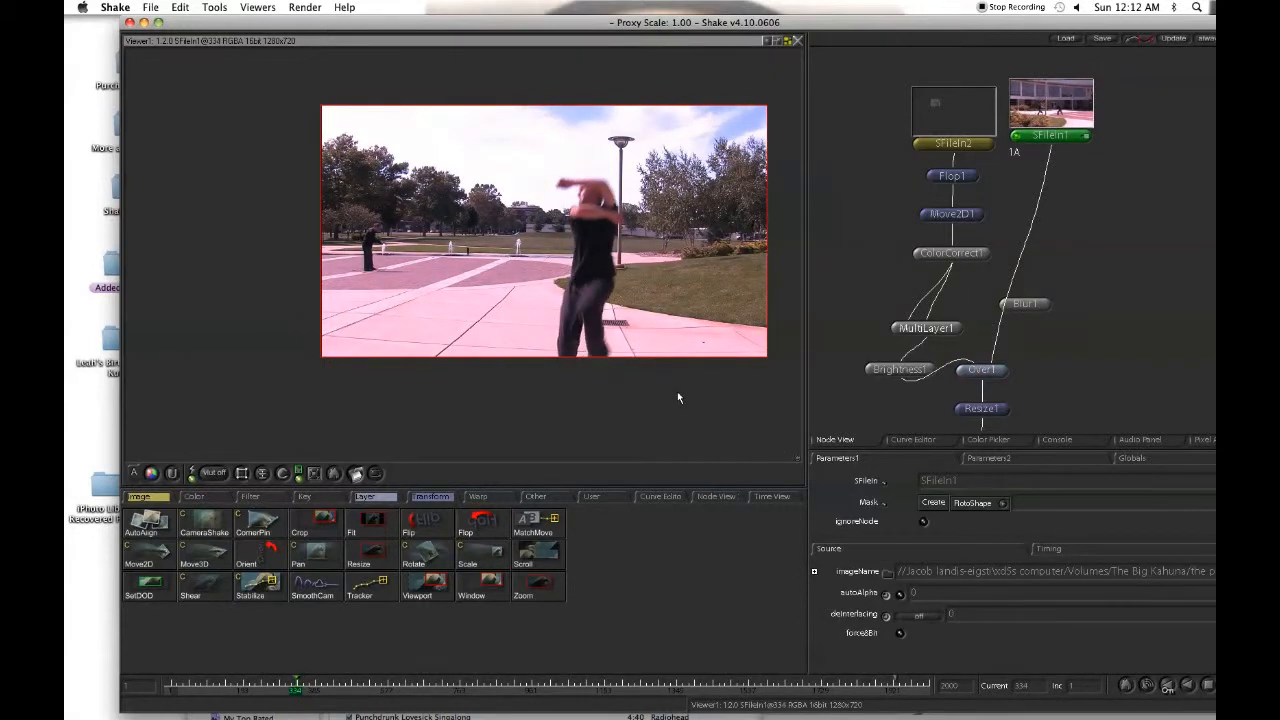
key("Right")
key("Right")
key("Right")
key("Right")
key("Right")
key("Right")
key("Right")
key("Right")
key("Right")
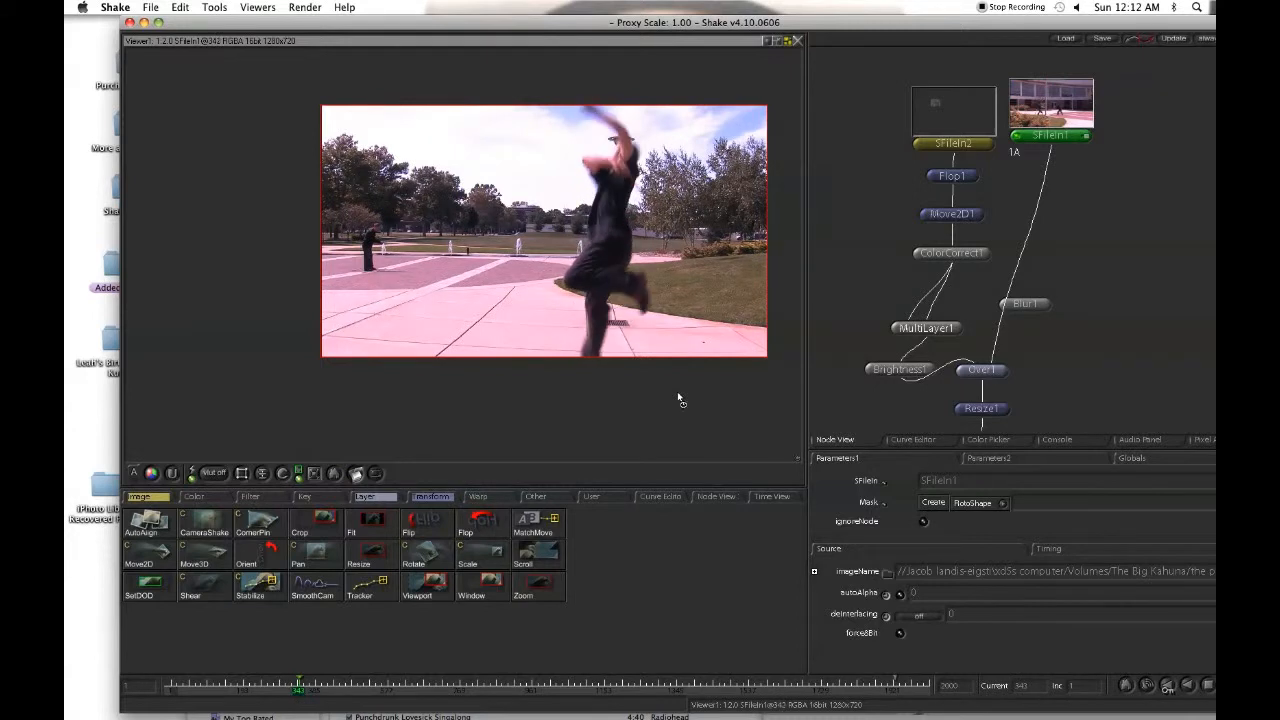
Display the Over1 composite and step through to frame 353, then back to frame 350 to examine the explosion's start.
left_click(984, 372)
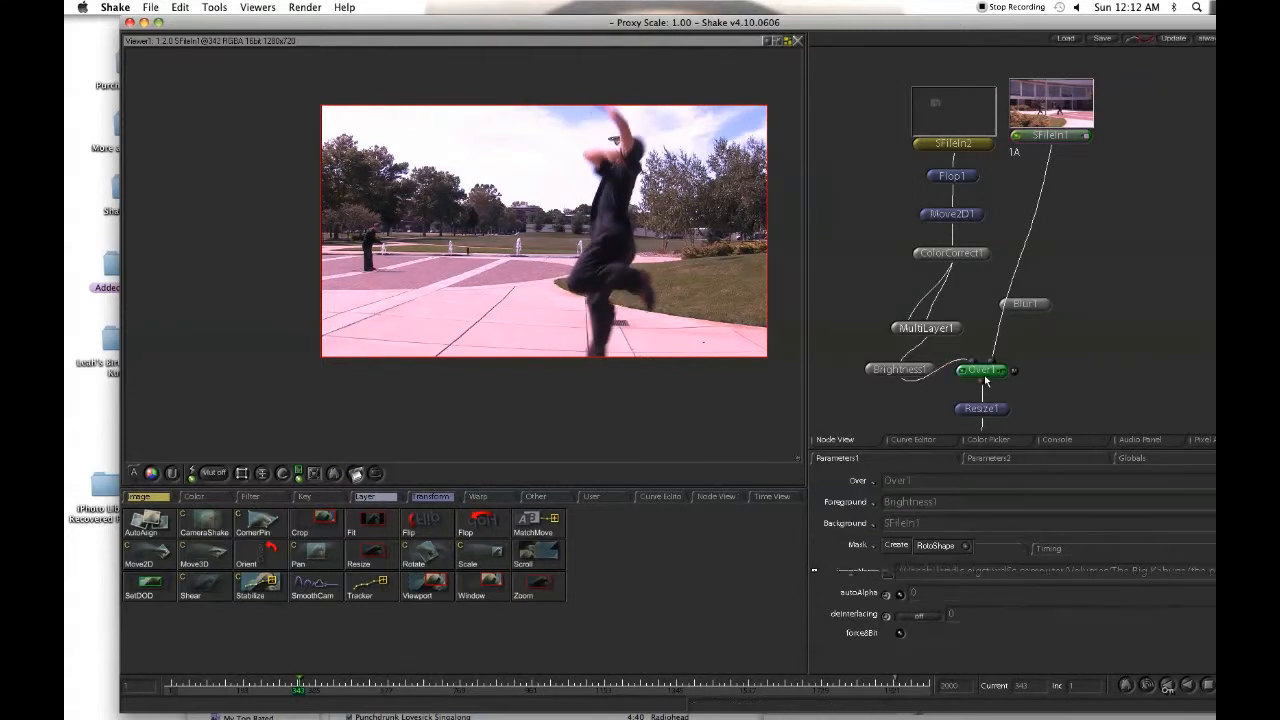
key("Right")
key("Right")
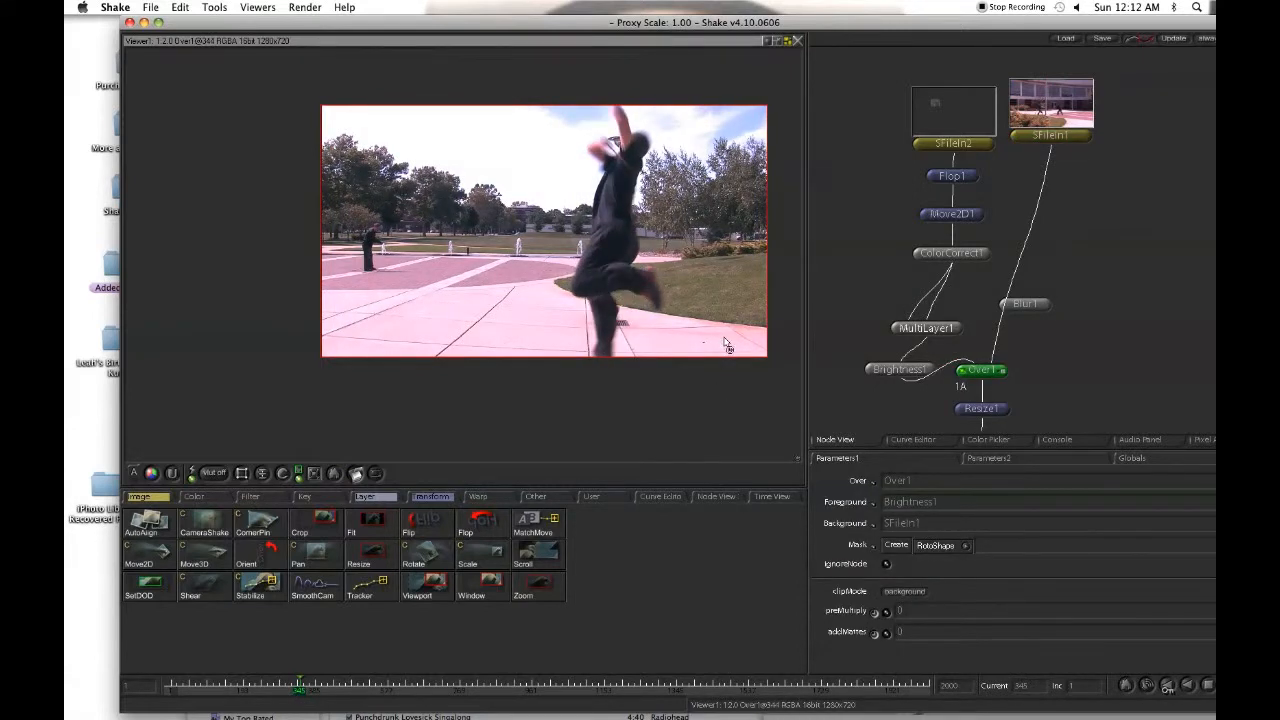
key("Right")
key("Right")
key("Right")
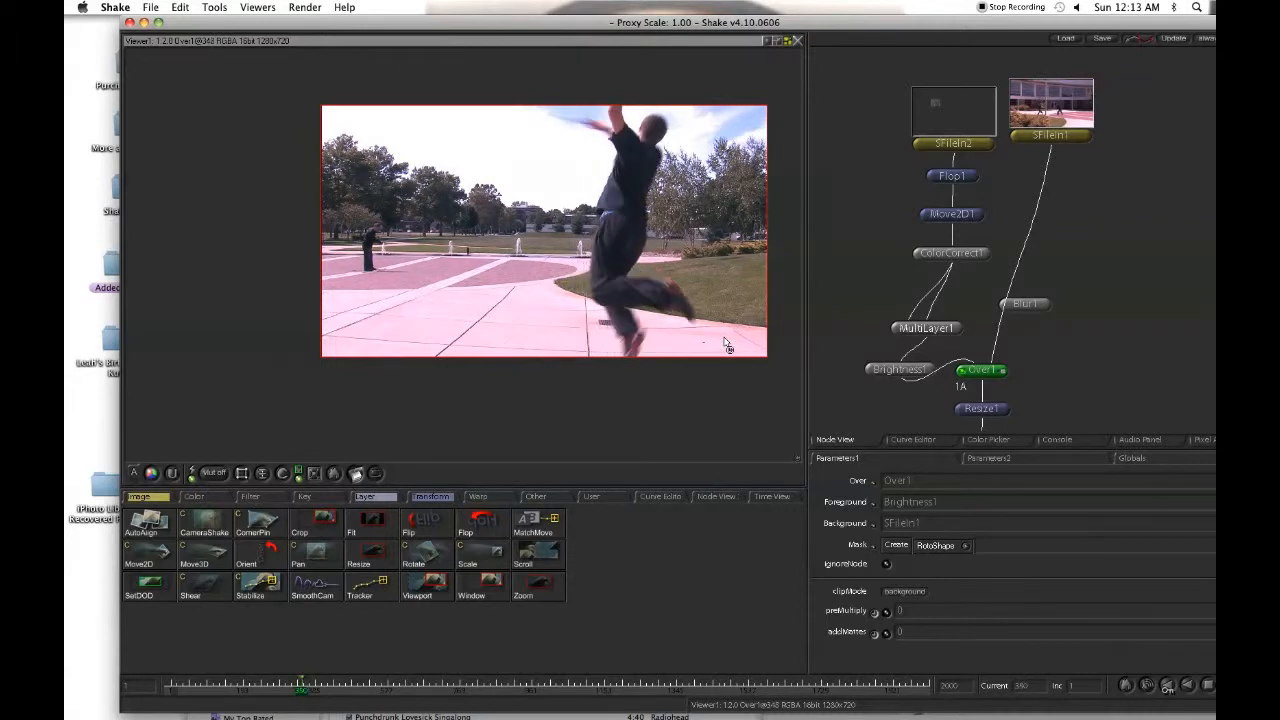
key("Right")
key("Right")
key("Right")
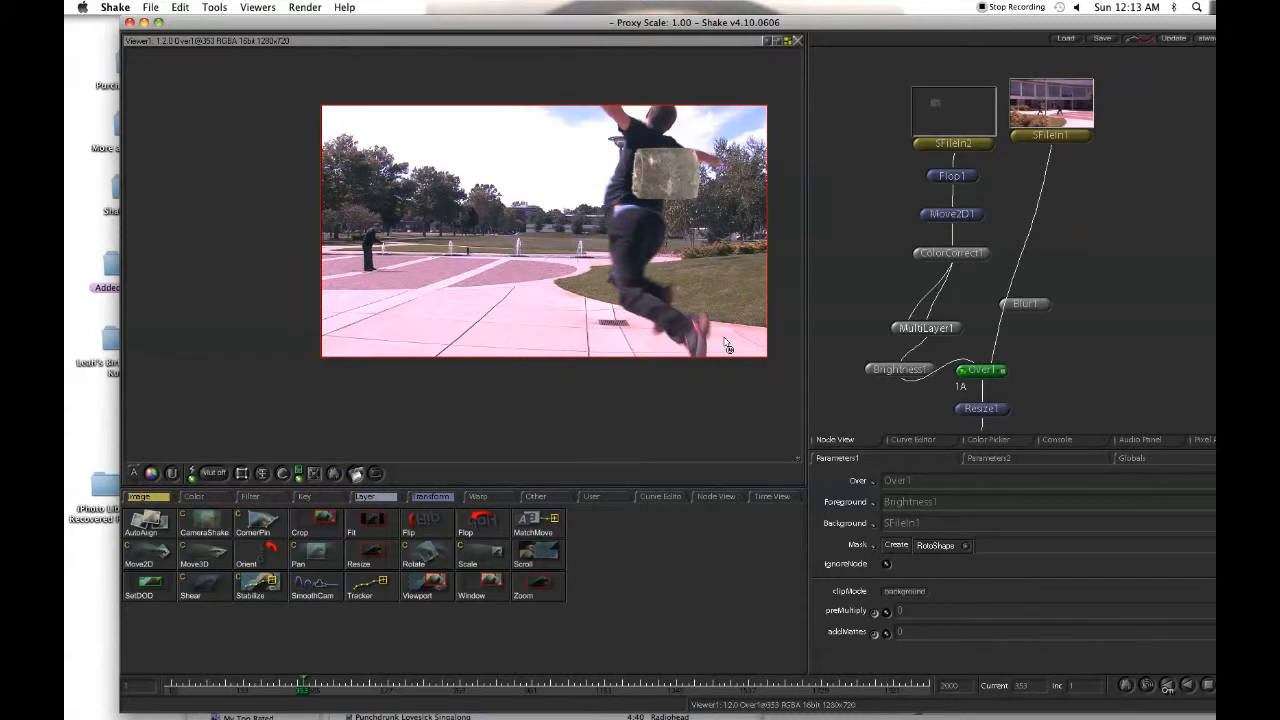
key("Left")
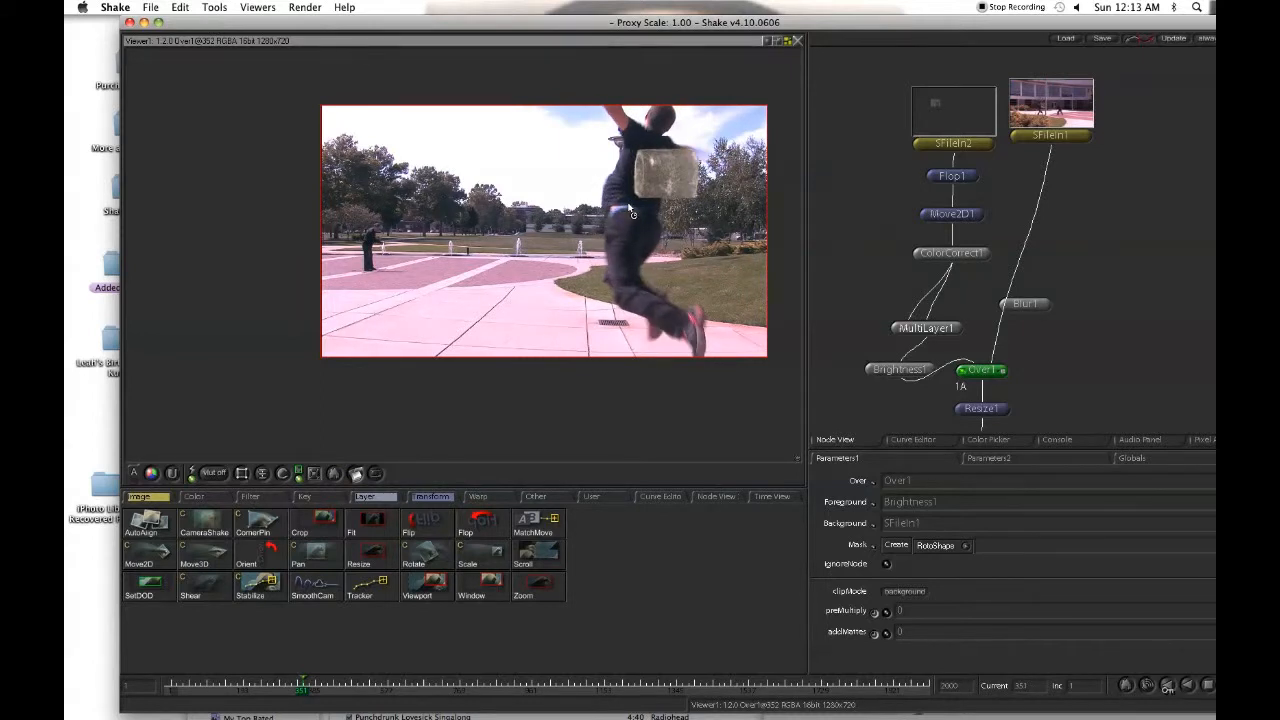
key("Left")
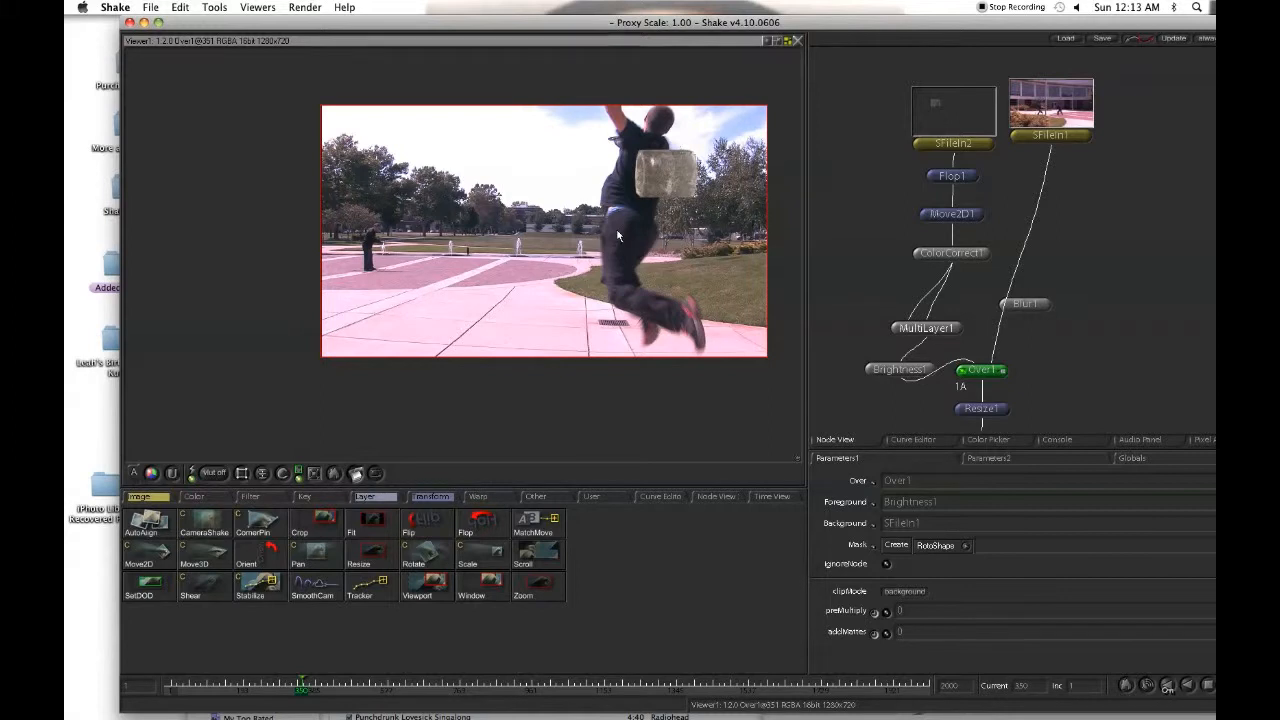
key("Left")
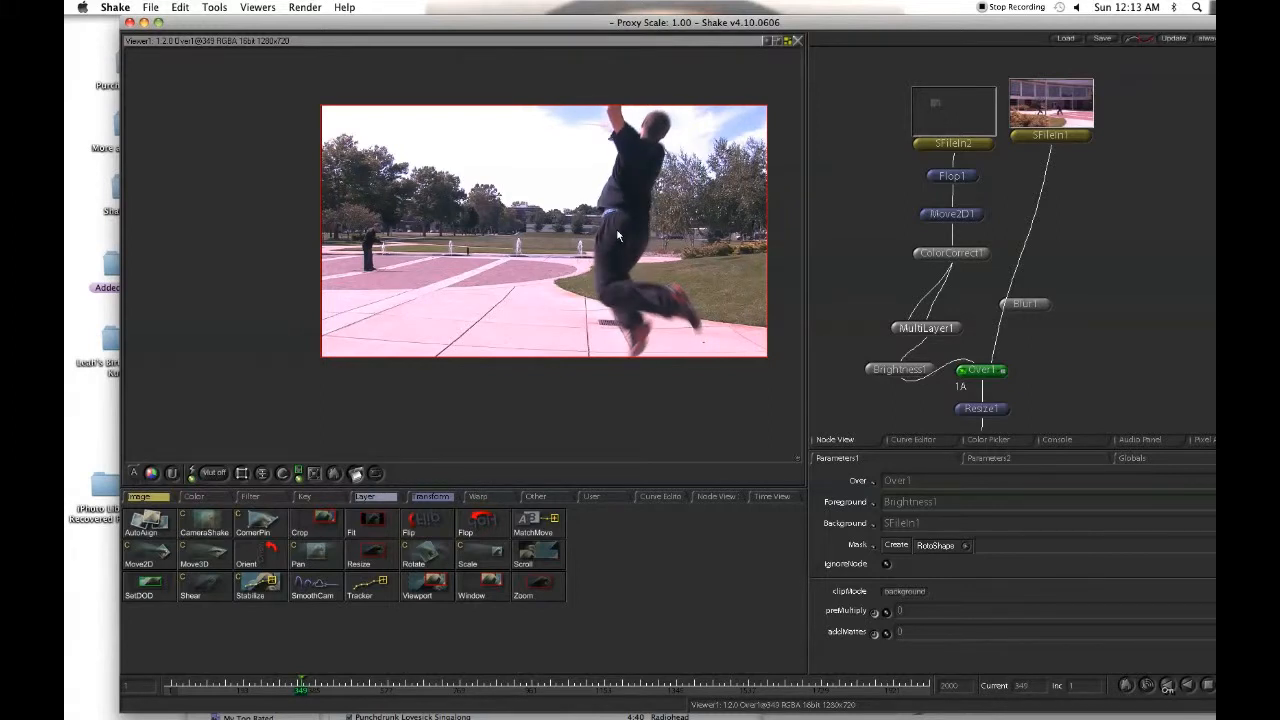
Display the SFileIn1 footage at frame 350 and create a RotoShape node.
double_click(1040, 98)
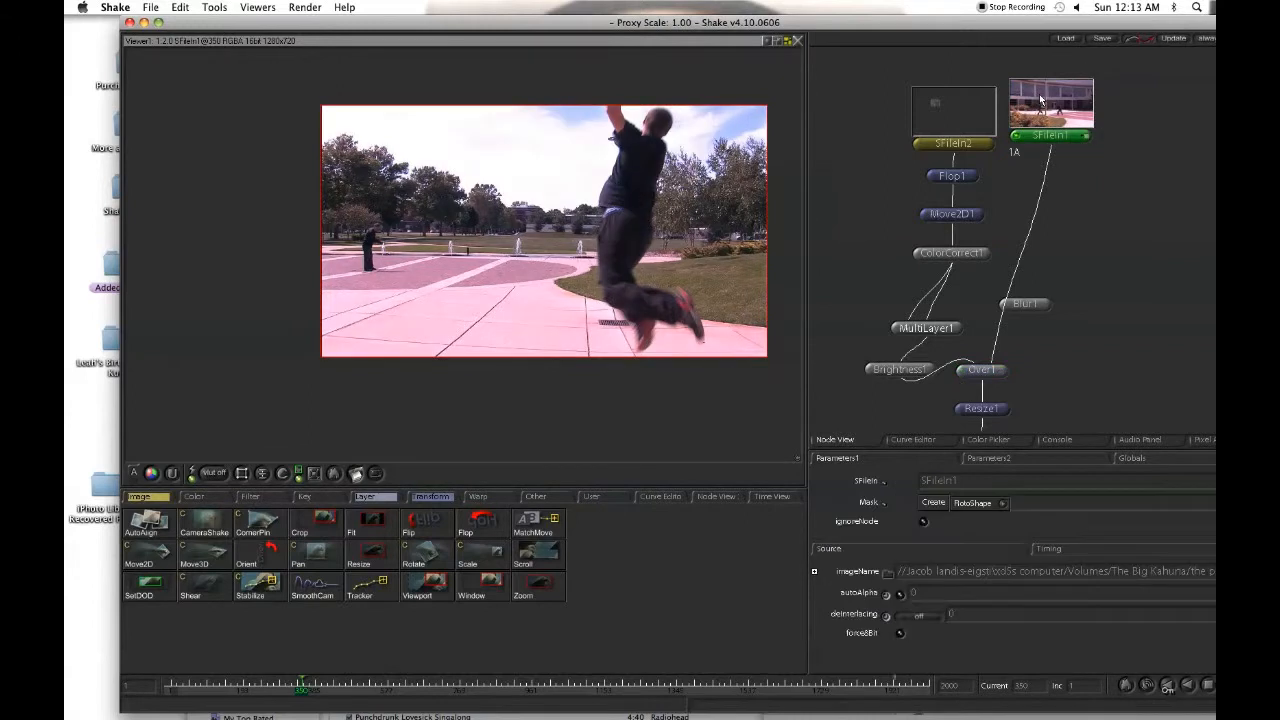
left_click(140, 500)
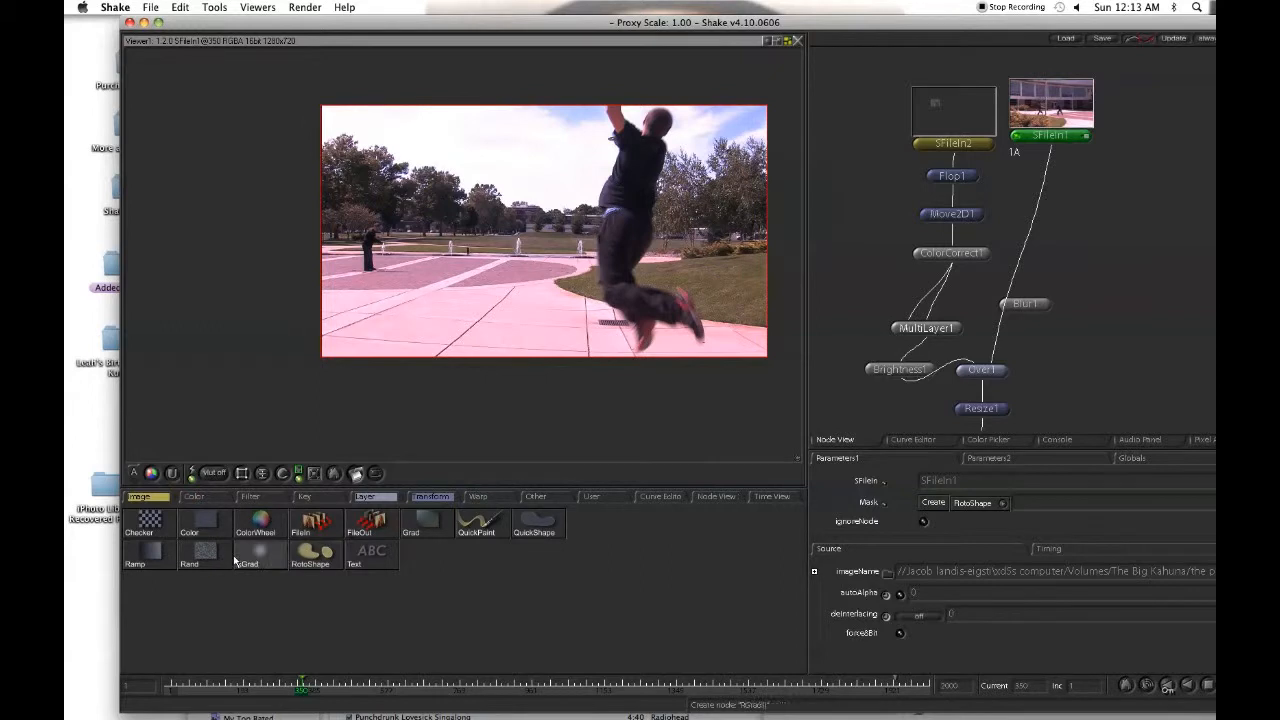
left_click(311, 553)
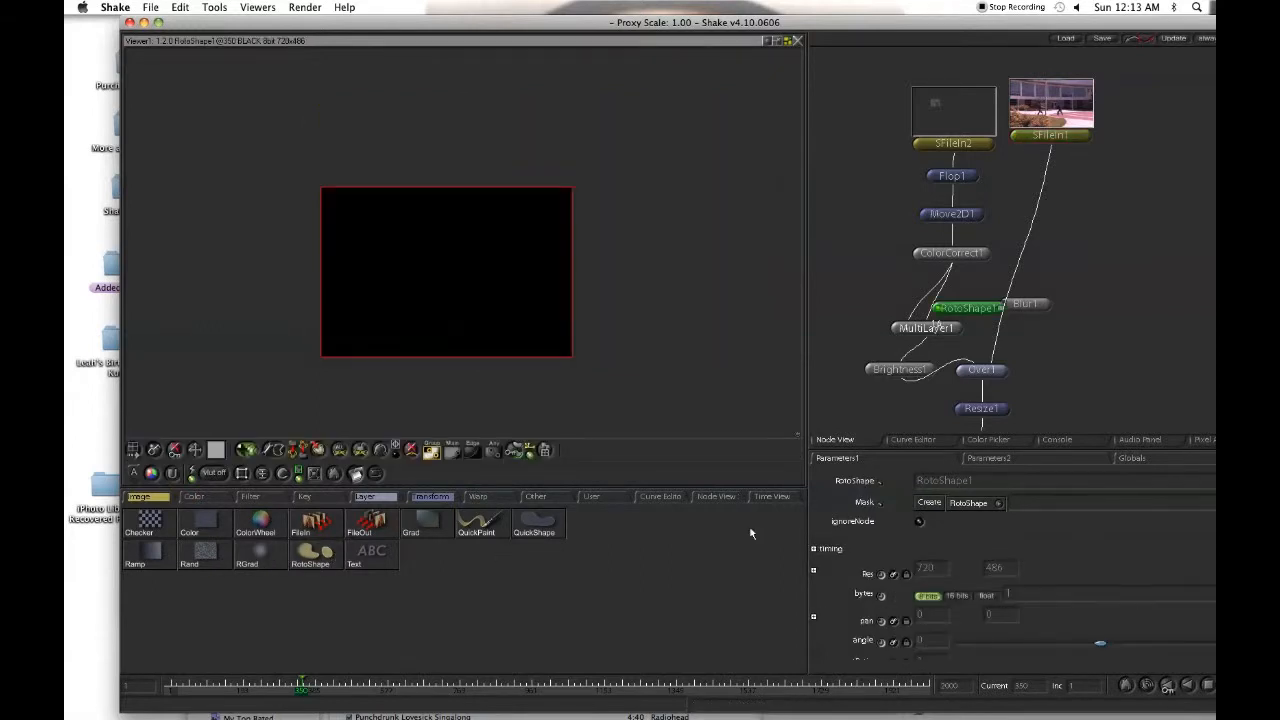
Set the RotoShape1 node's resolution to 1280 by 720.
scroll(1077, 570, "down", 1)
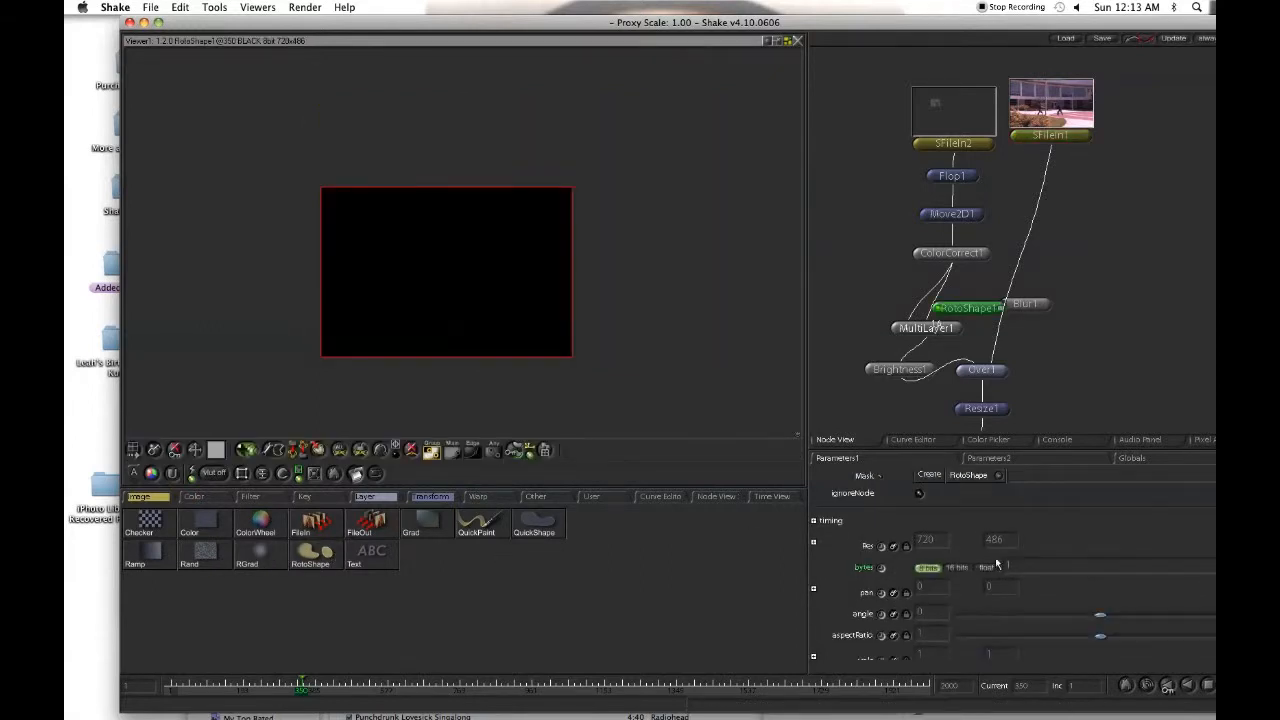
left_click(932, 541)
type("1280")
key("Tab")
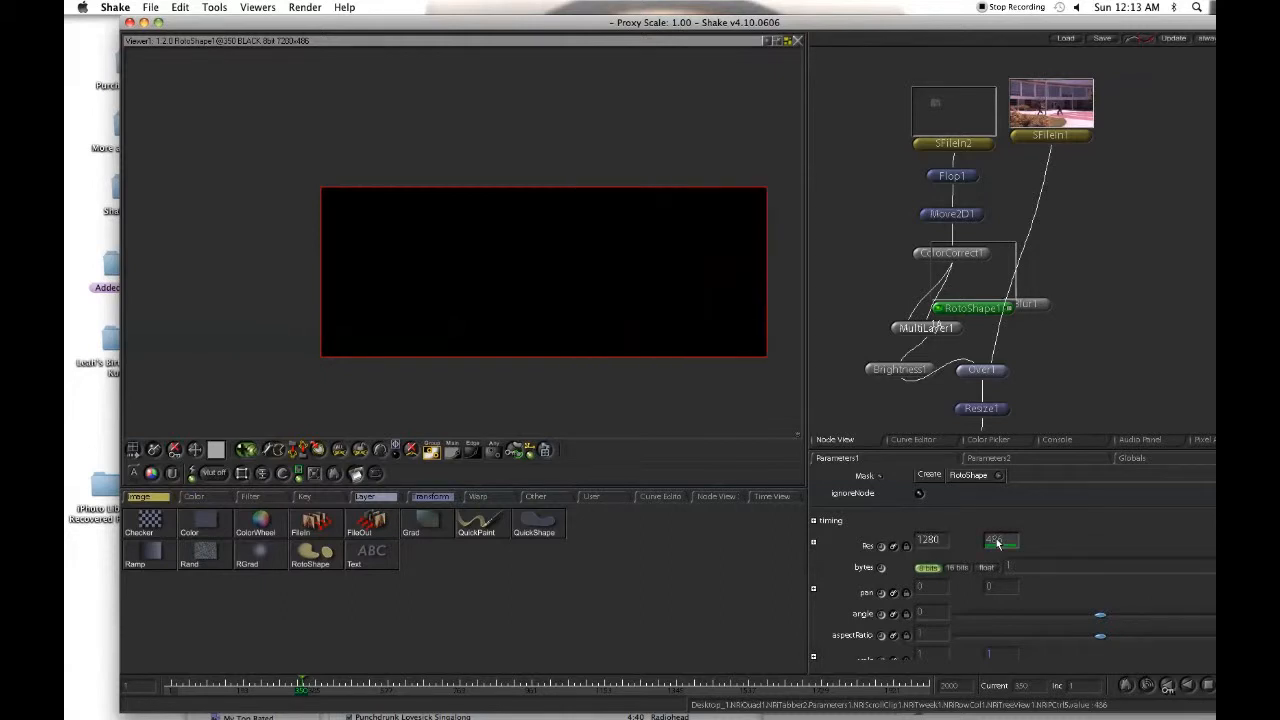
type("720")
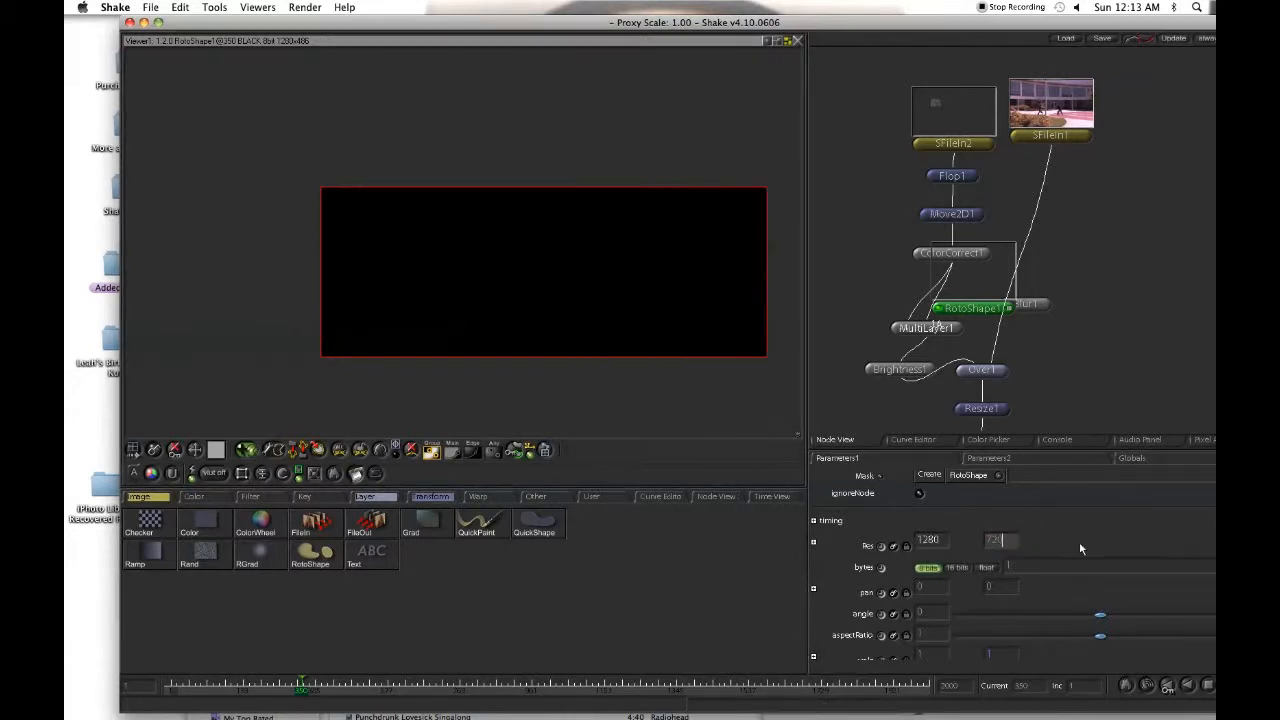
key("Return")
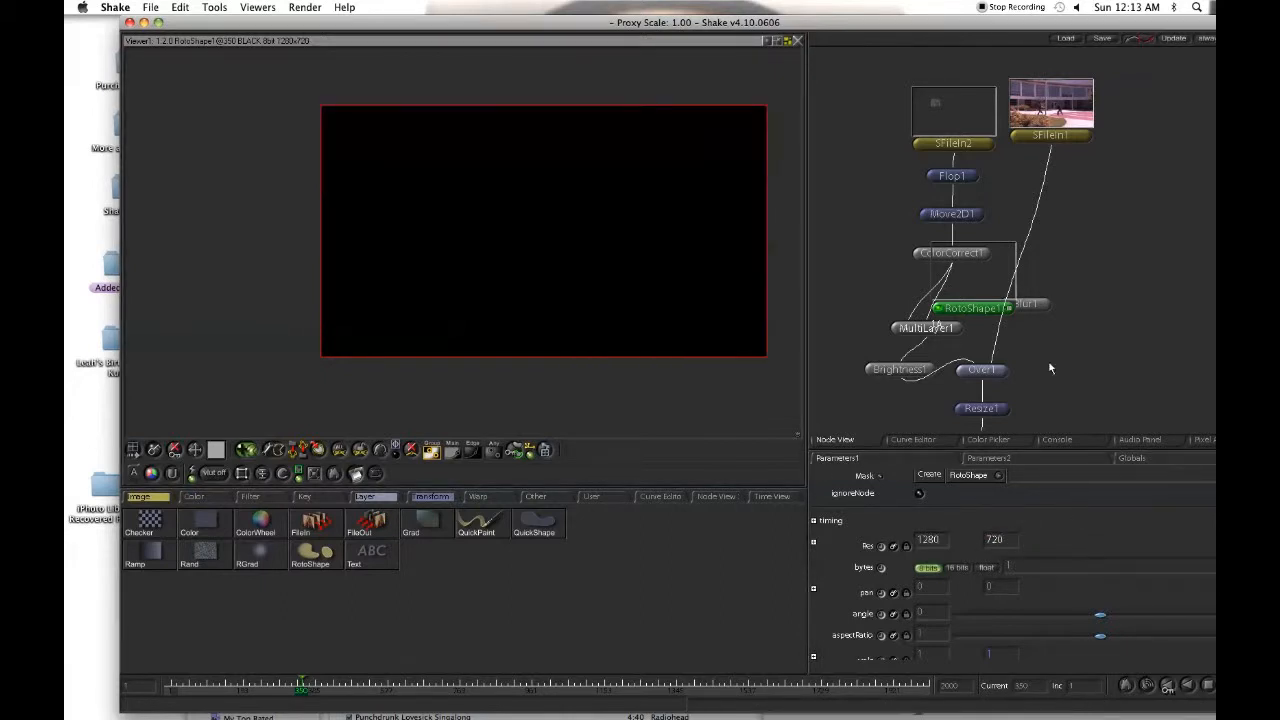
Move the RotoShape1 node out of the existing tree into the free space beside SFileIn1.
left_click_drag(972, 275, 1129, 190)
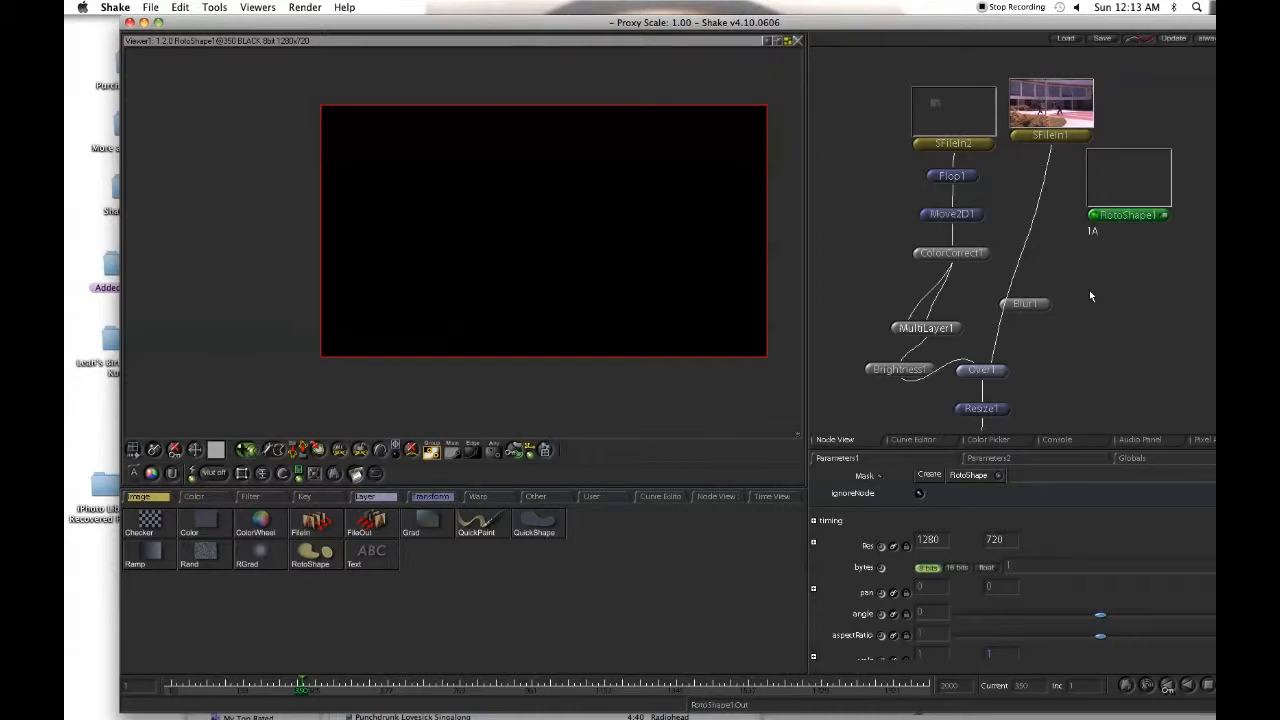
left_click_drag(911, 20, 829, 19)
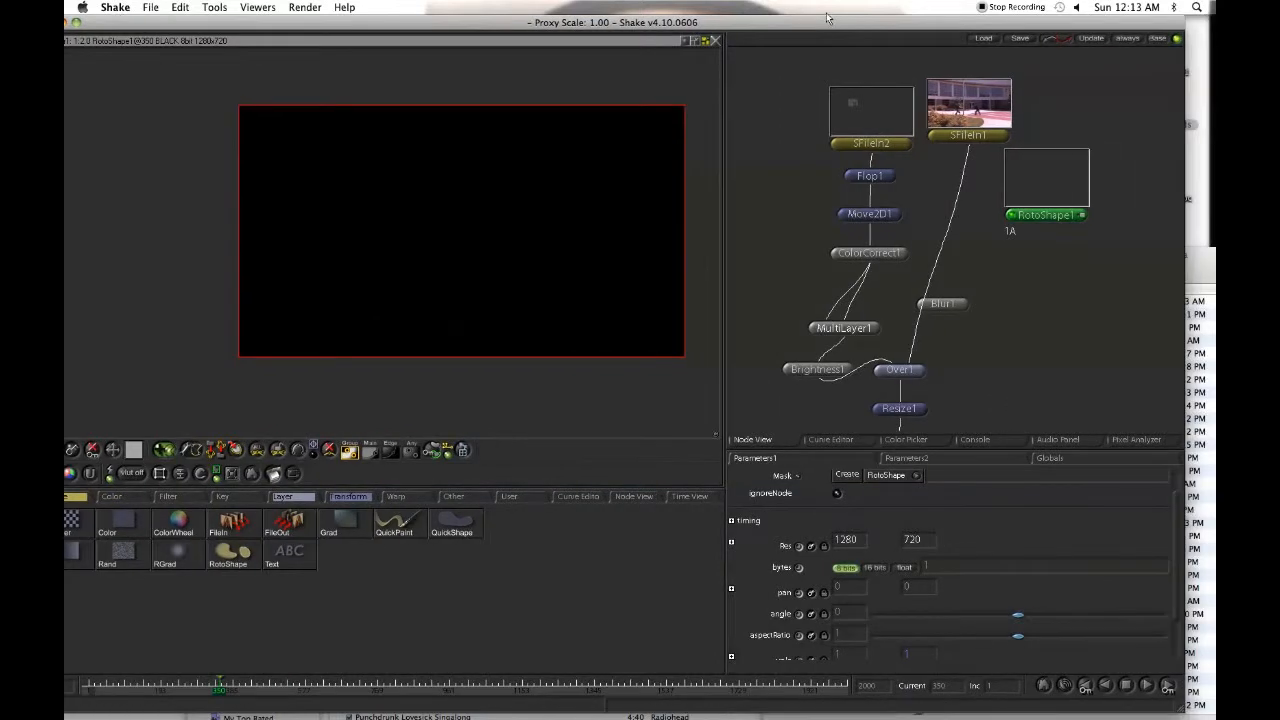
left_click_drag(990, 274, 990, 331)
left_click_drag(1046, 288, 1062, 255)
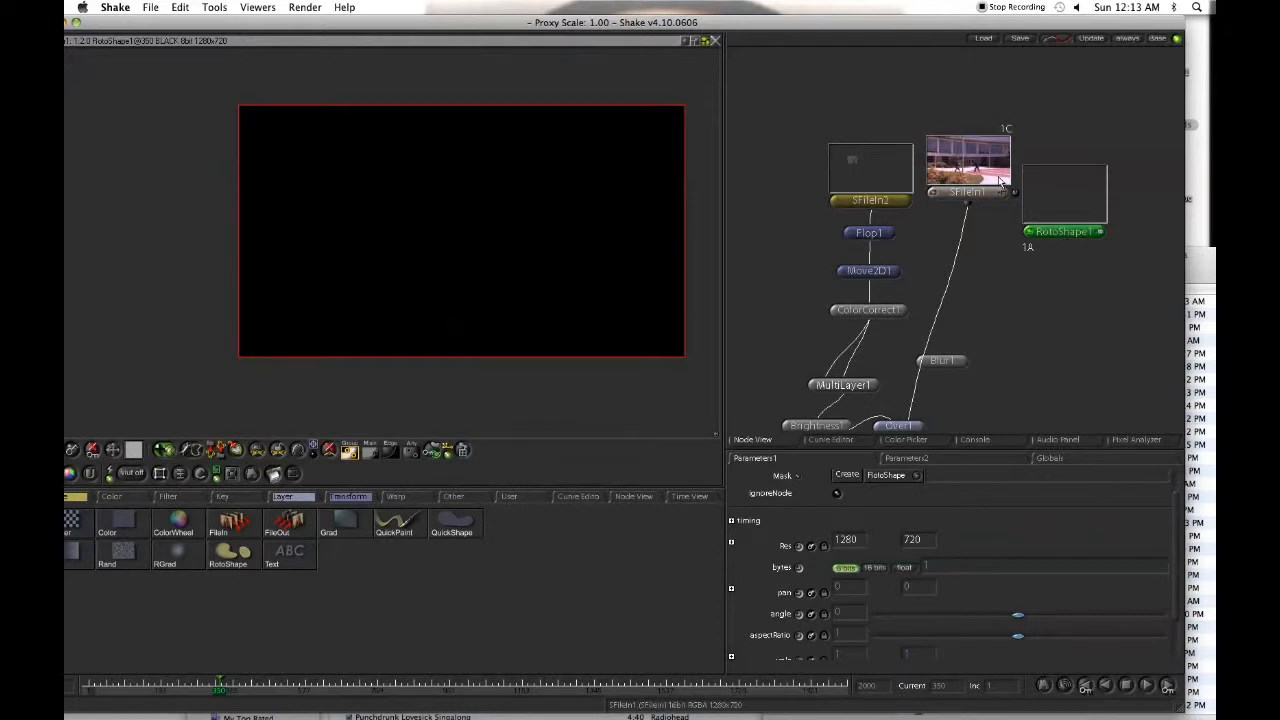
Reposition the SFileIn1 node between ColorCorrect1 and RotoShape1 and display its footage in the viewer.
left_click_drag(998, 176, 978, 303)
double_click(978, 303)
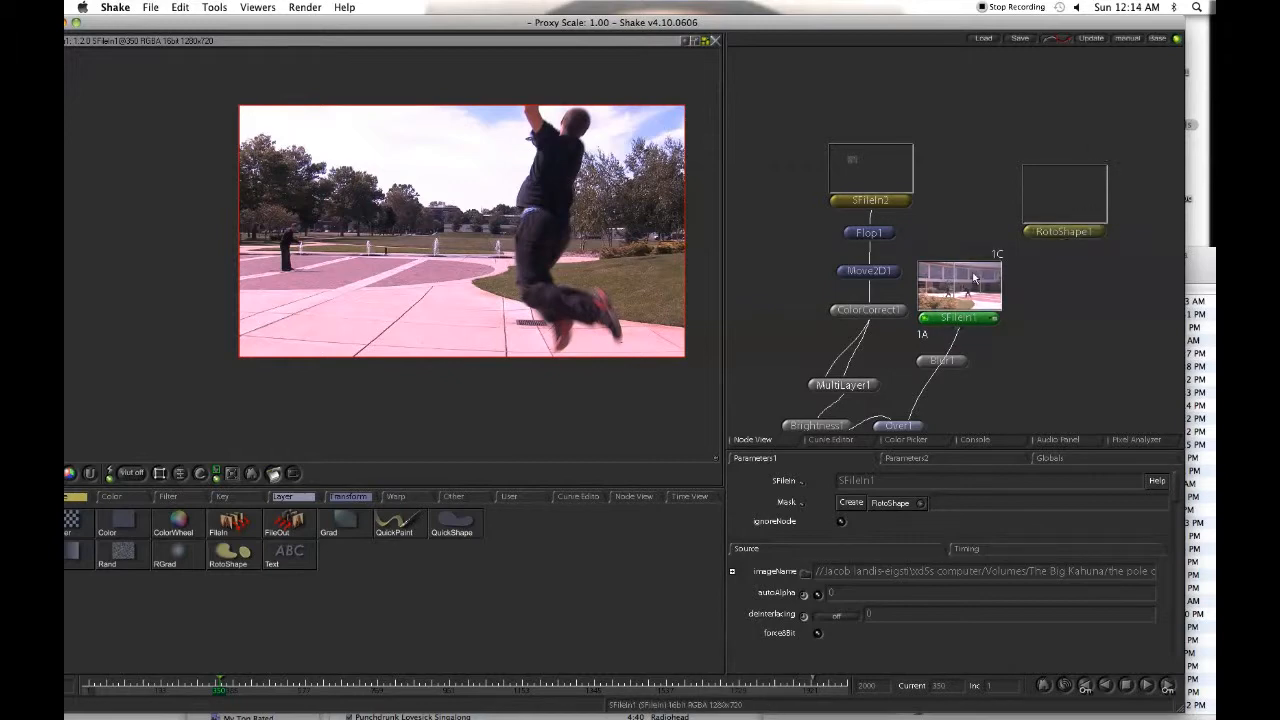
left_click_drag(980, 263, 977, 211)
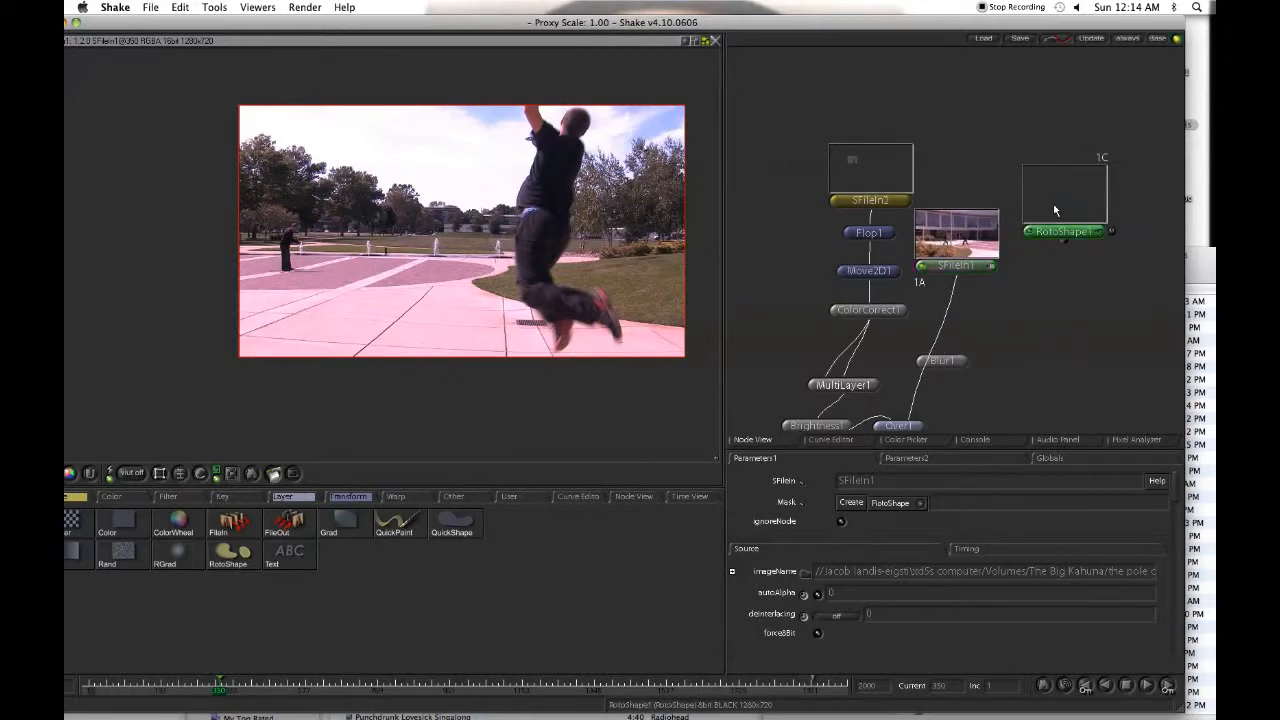
double_click(1054, 210)
double_click(985, 237)
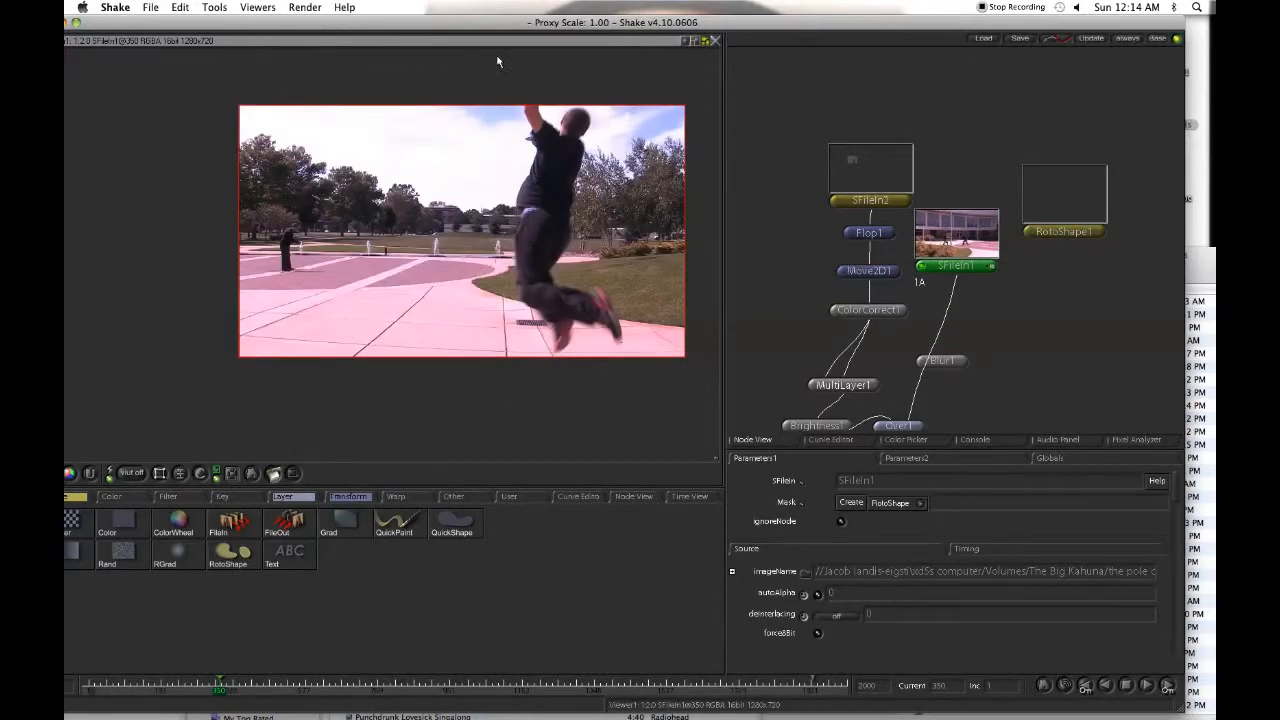
left_click_drag(500, 22, 537, 22)
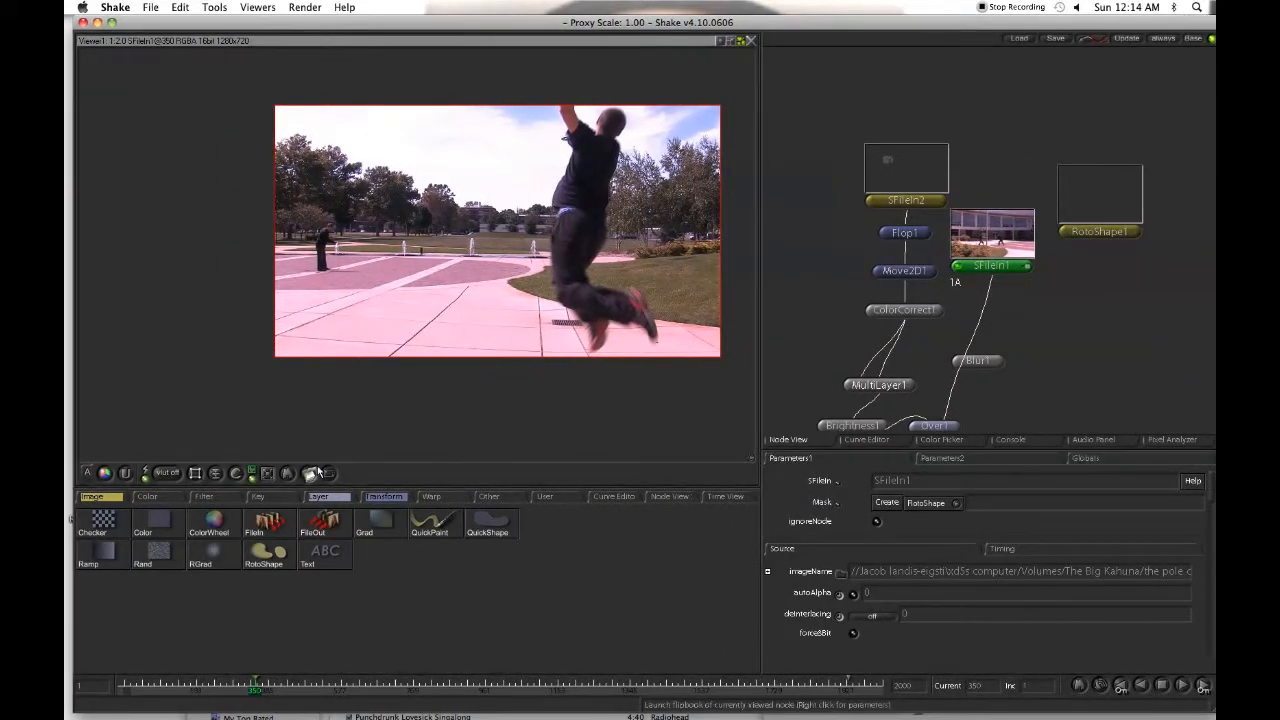
Insert a SwitchMatte node below SFileIn1 and try RotoShape1 as its background input.
left_click(318, 497)
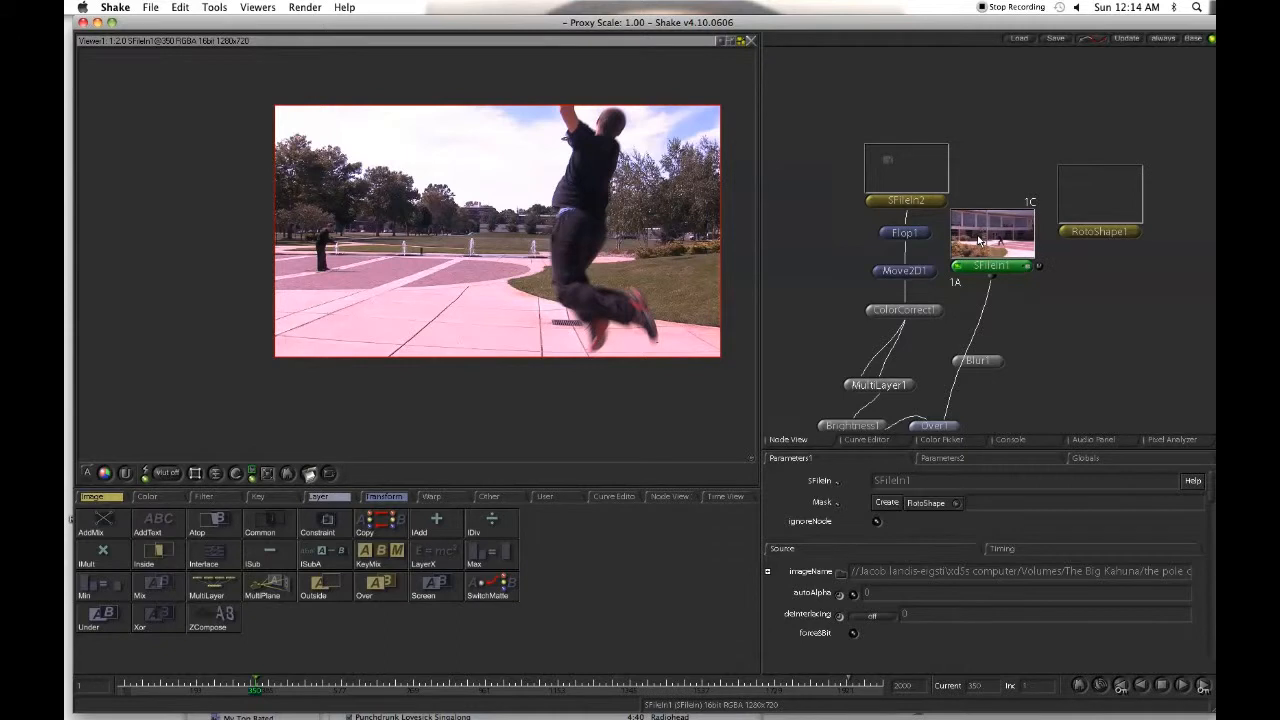
left_click(487, 586)
mouse_move(975, 310)
left_mouse_down()
mouse_move(966, 356)
mouse_move(986, 332)
left_mouse_up()
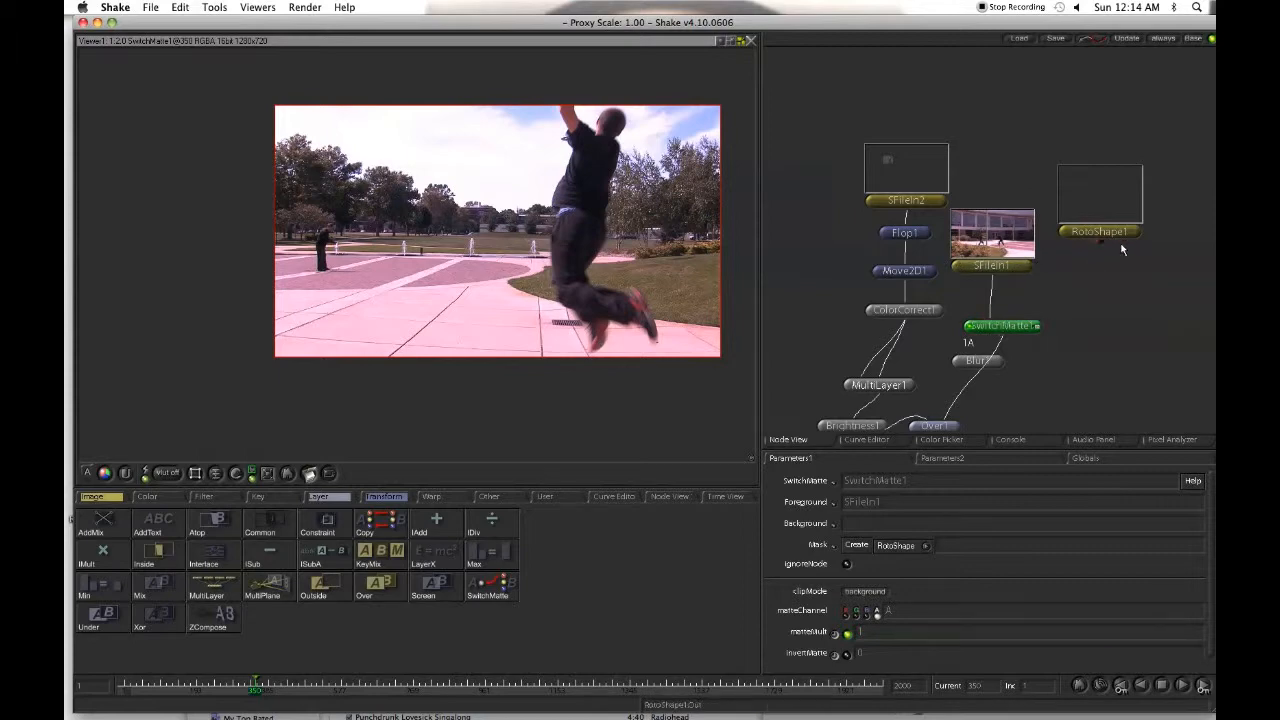
left_click_drag(1100, 251, 1028, 322)
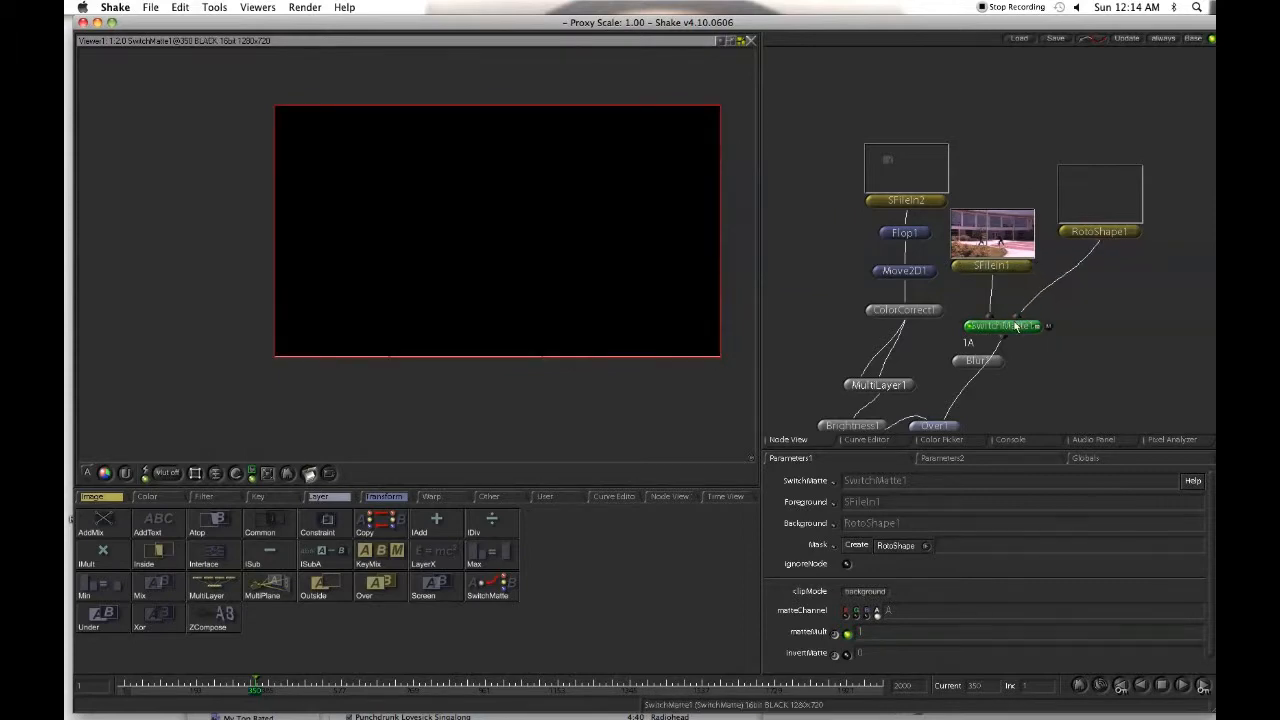
left_click_drag(1120, 202, 1141, 200)
Insert a Move2D node between SFileIn1 and SwitchMatte1, pan the footage to about -84.67, -39.38, and space out the nodes.
double_click(1008, 245)
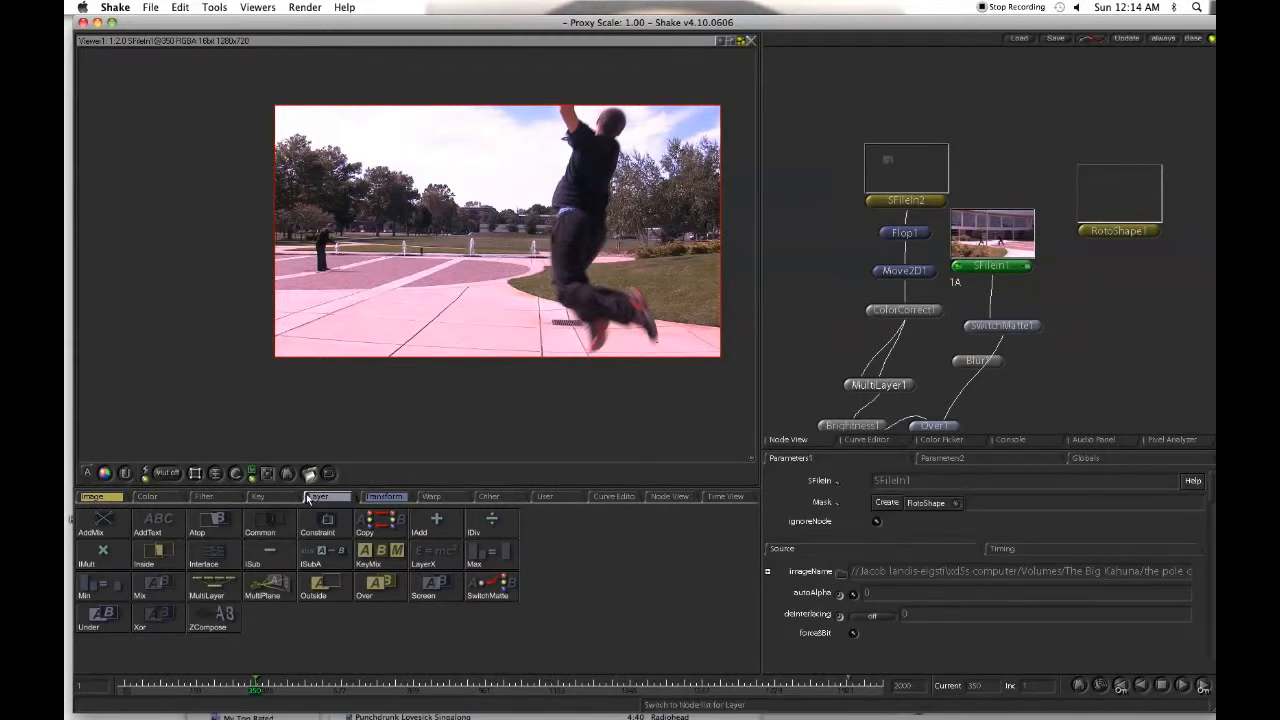
left_click(389, 497)
left_click(100, 552)
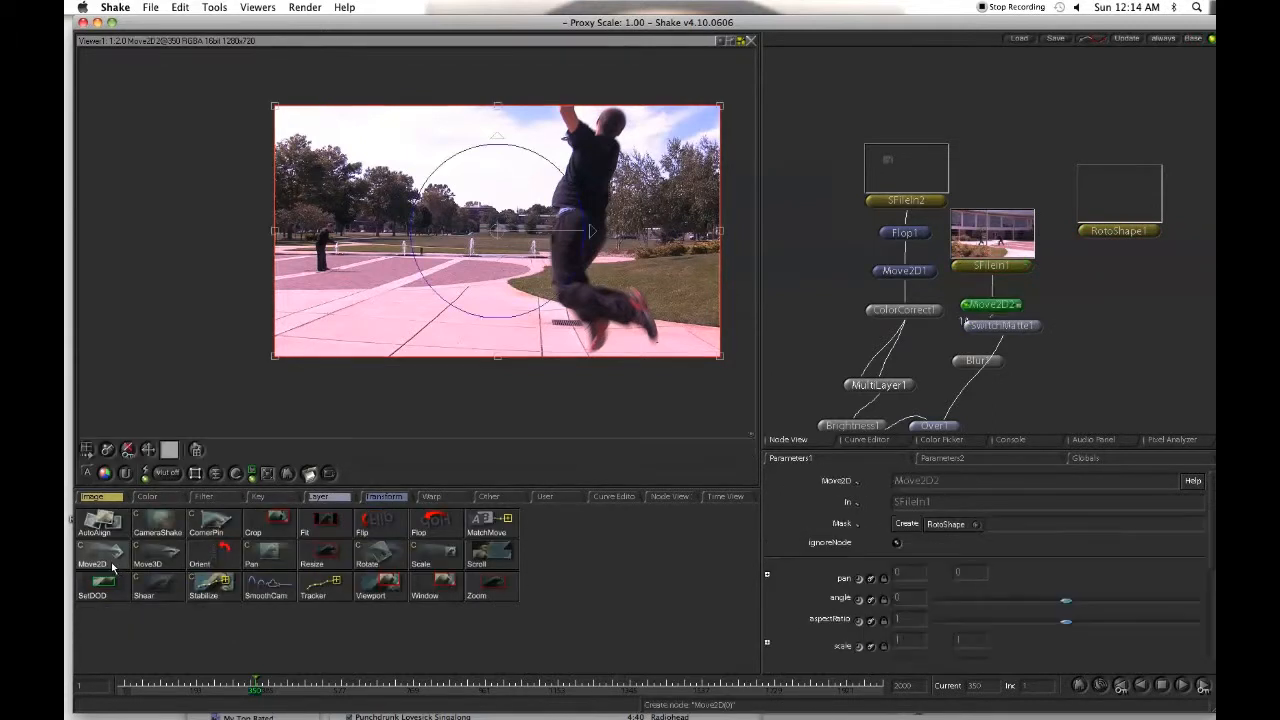
left_click_drag(380, 224, 350, 236)
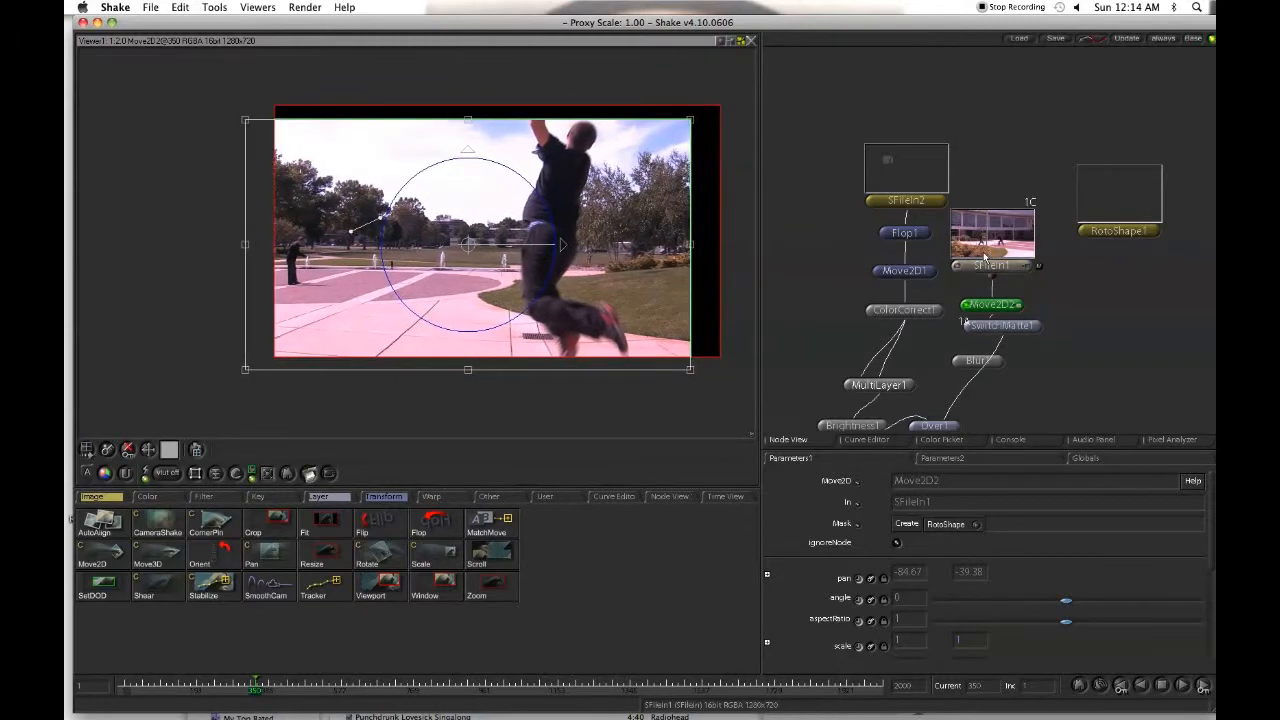
left_click_drag(992, 266, 996, 216)
left_click_drag(988, 293, 1003, 247)
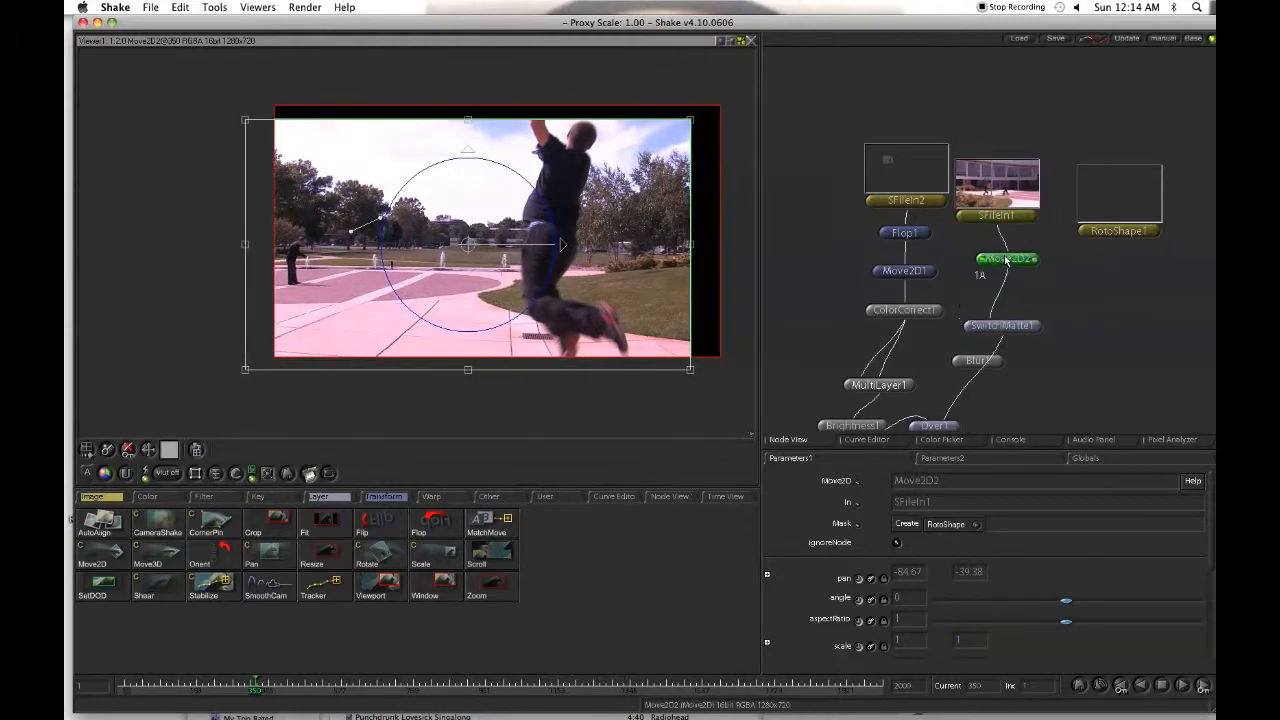
Display the Over1 composite and draw a four-point RotoShape1 shape around the jumping man's torso.
left_click(935, 427)
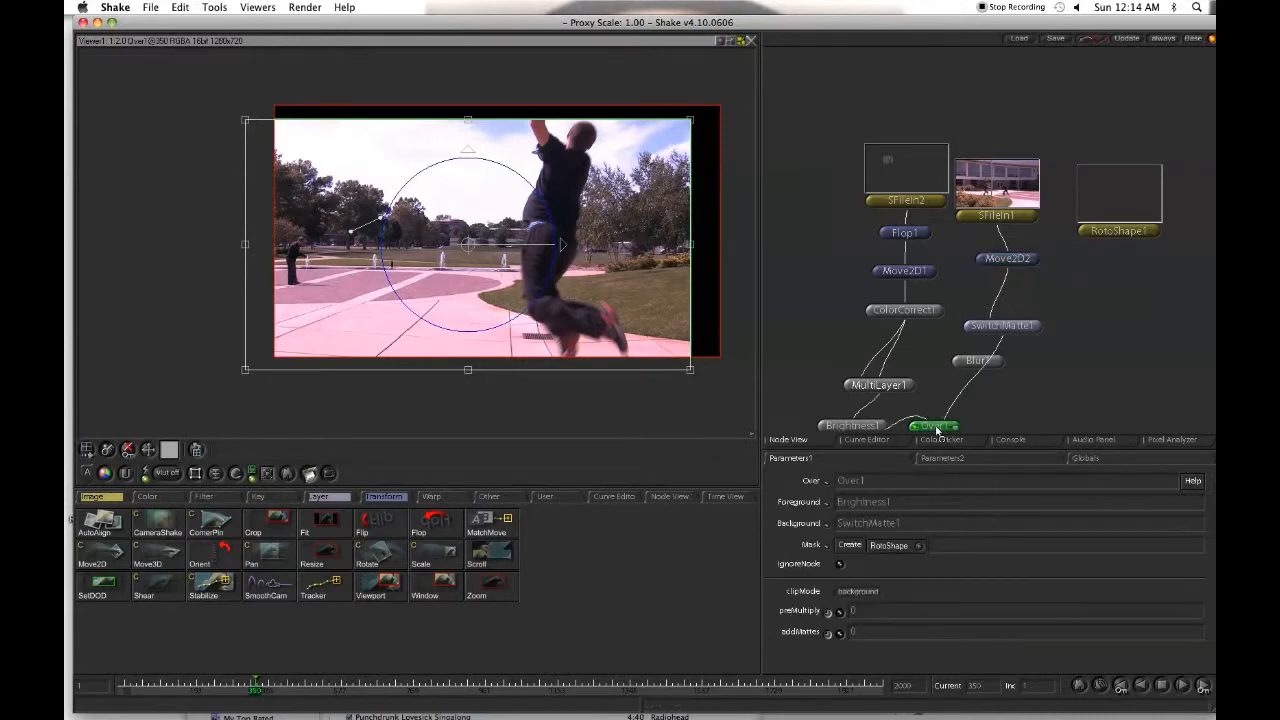
left_click(1155, 231)
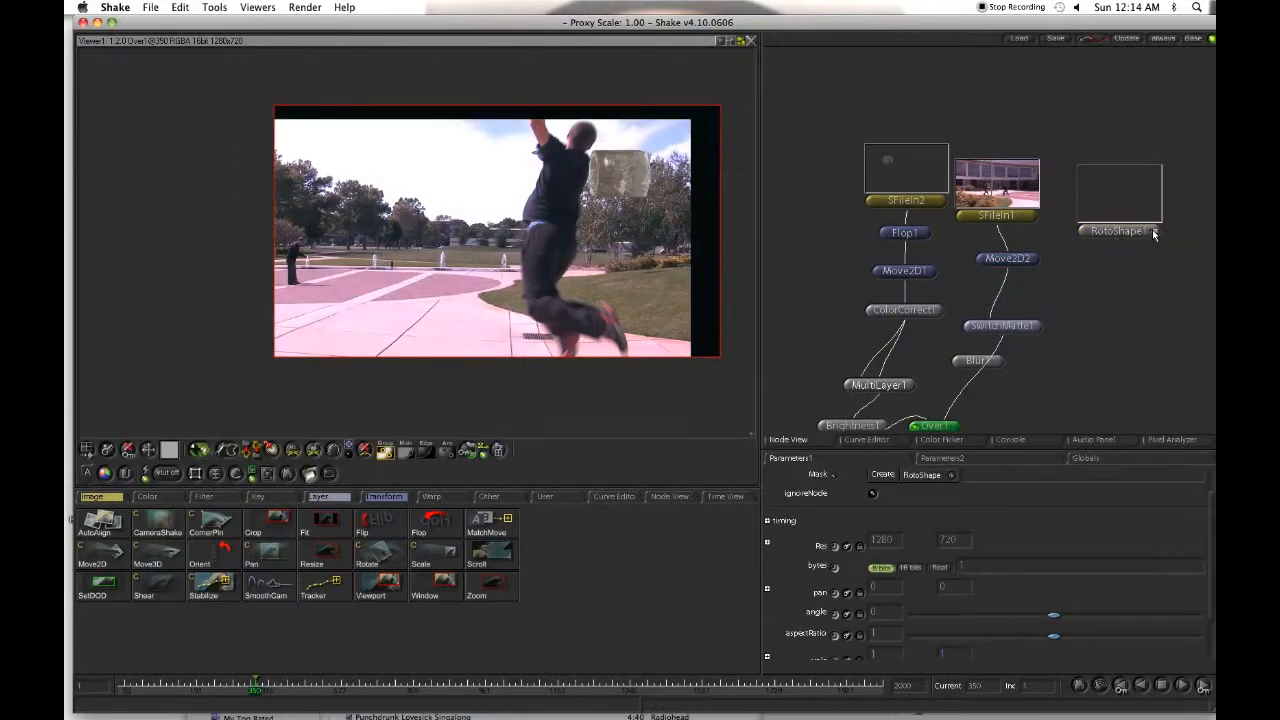
left_click(546, 135)
left_click(590, 155)
left_click(584, 214)
left_click(525, 207)
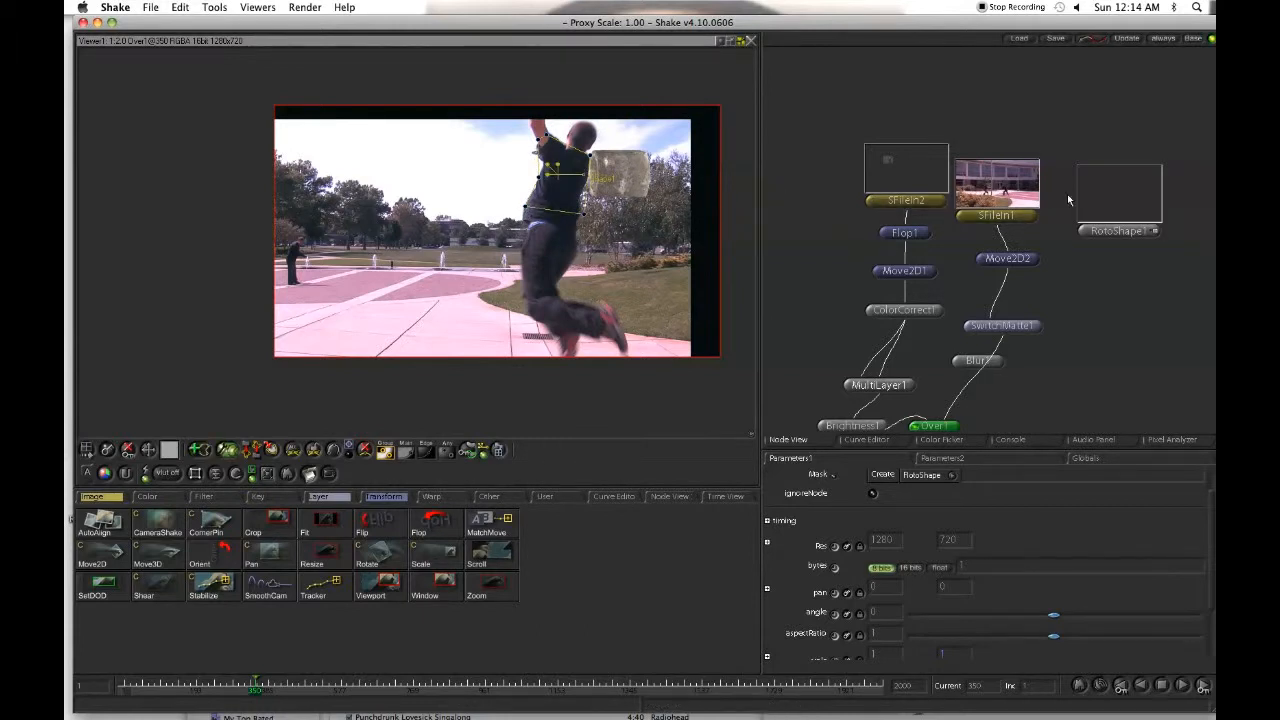
Try RotoShape1 as the mask of SFileIn1 and as the mask of Move2D2, checking the Over1 composite.
left_click_drag(1116, 244, 1054, 226)
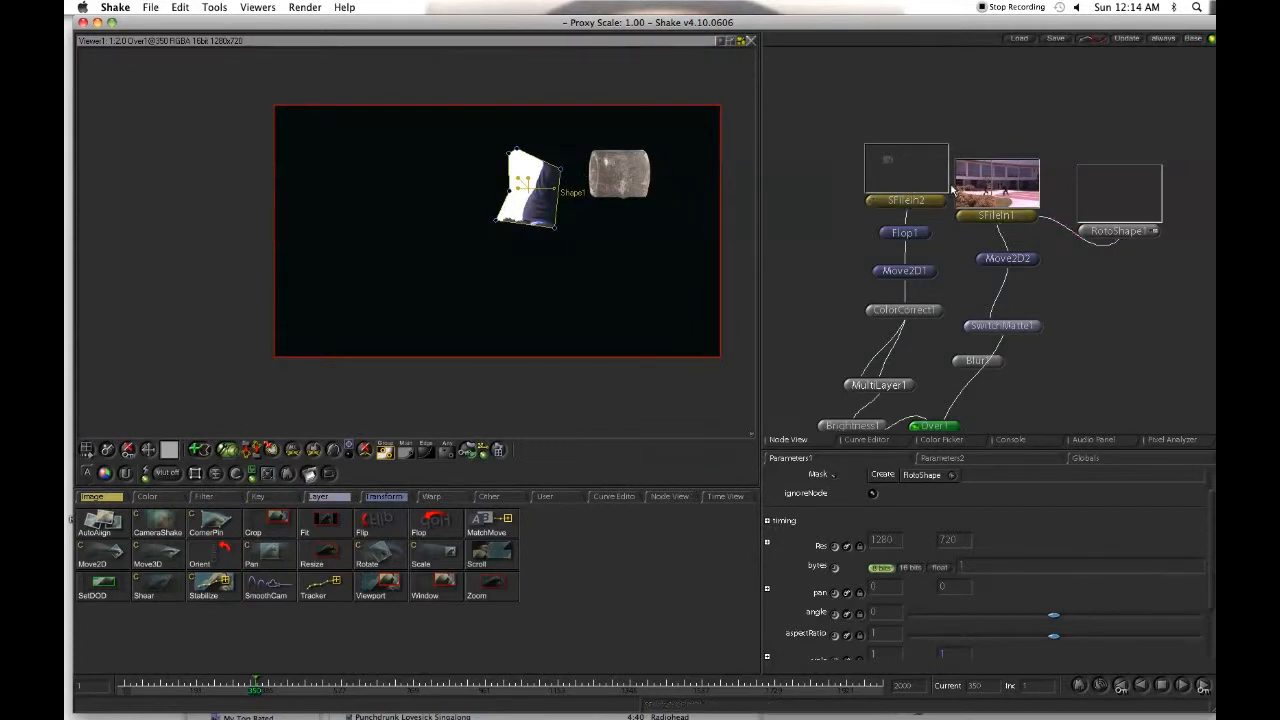
double_click(998, 215)
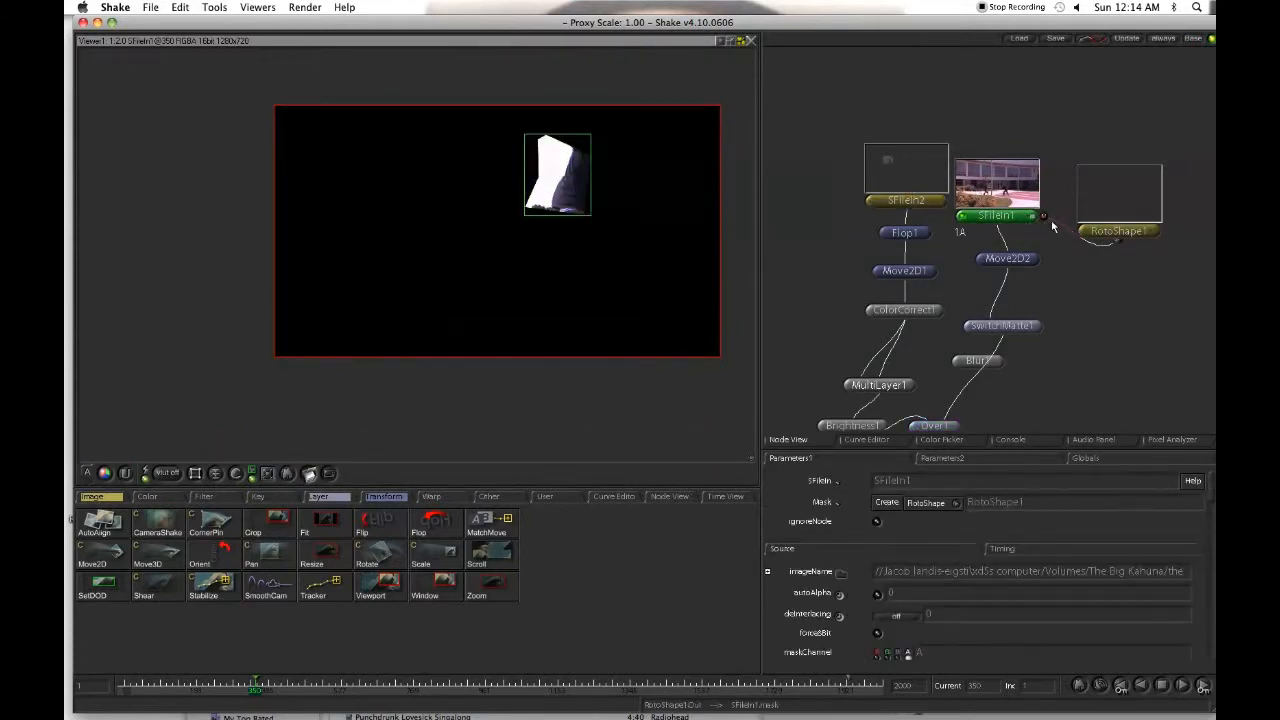
left_click_drag(1062, 228, 1044, 258)
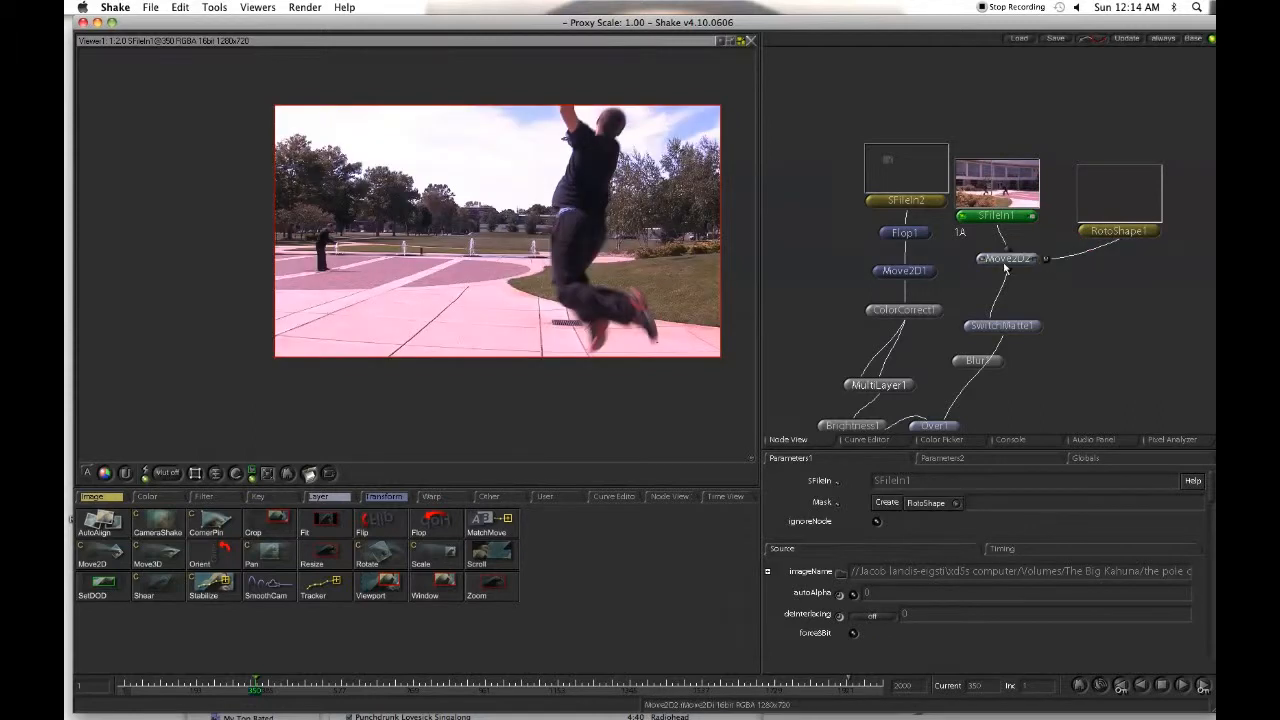
double_click(934, 426)
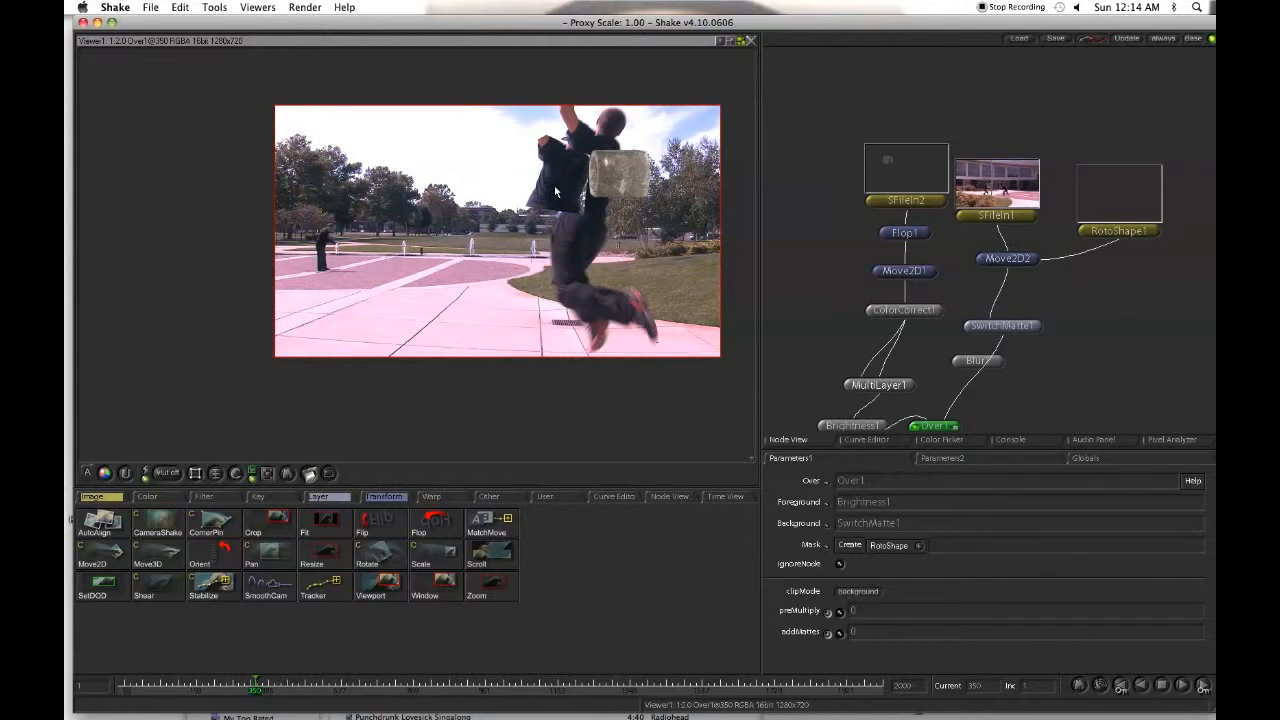
Try RotoShape1 as the background input of SwitchMatte1, check the Over1 composite, and disconnect RotoShape1 again.
left_click_drag(1015, 265, 1018, 320)
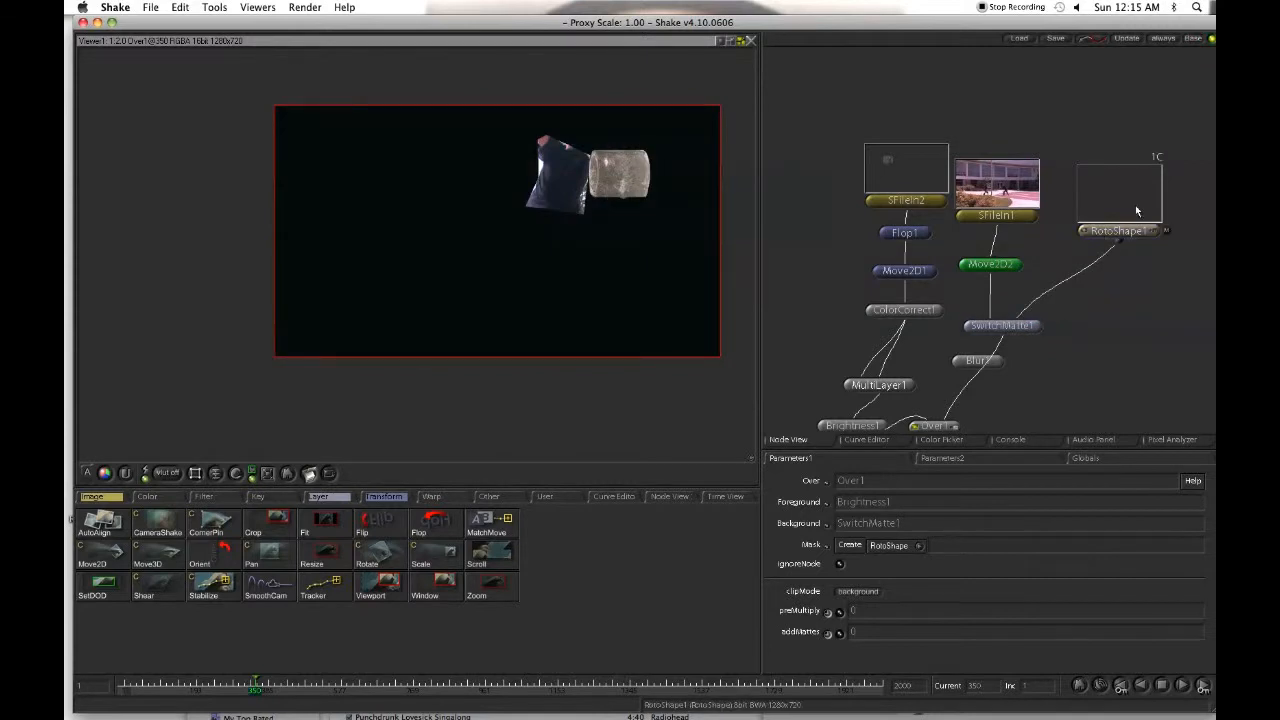
left_click(937, 427)
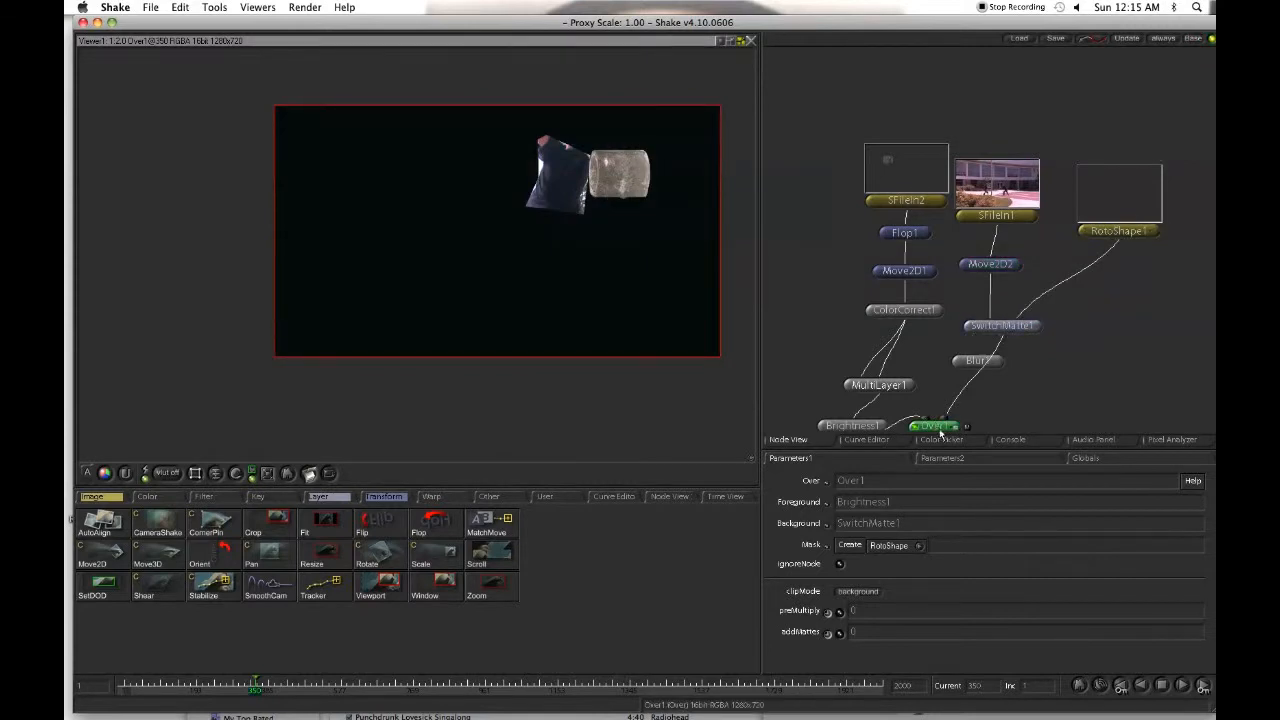
left_click(1058, 386)
scroll(1060, 387, "down", 5)
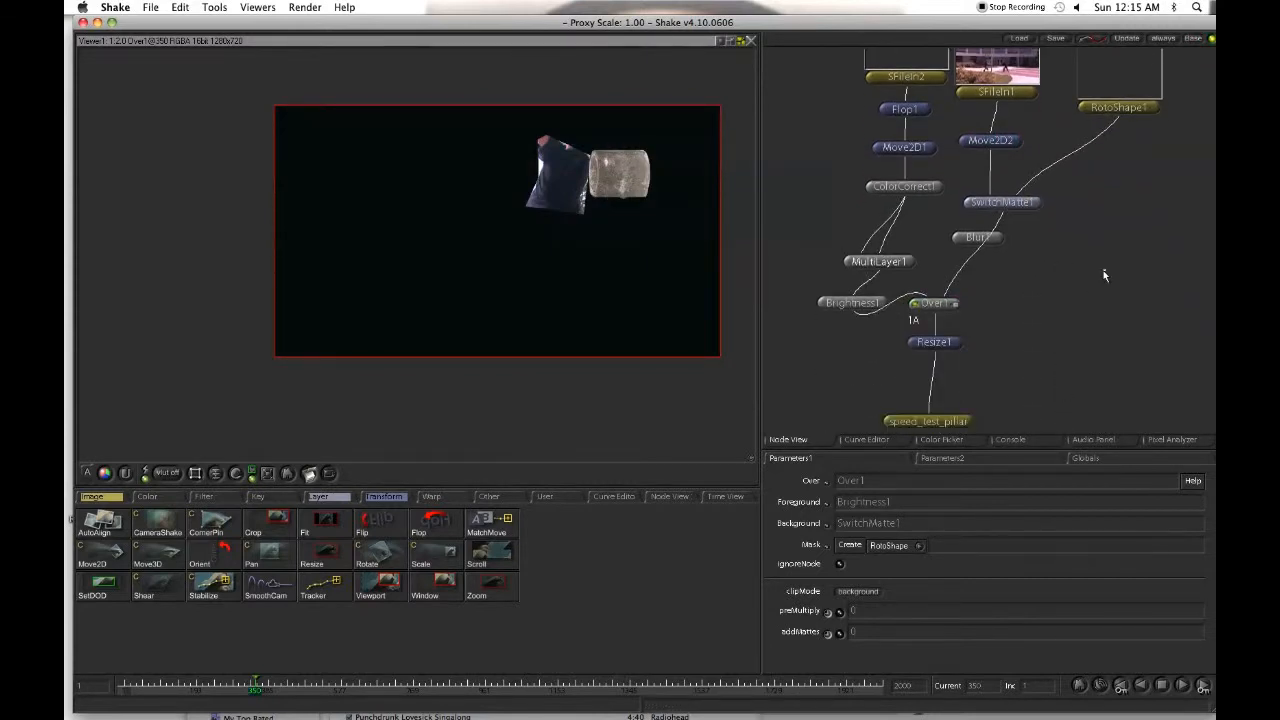
left_click_drag(1103, 270, 1130, 110)
left_click_drag(1137, 203, 1102, 200)
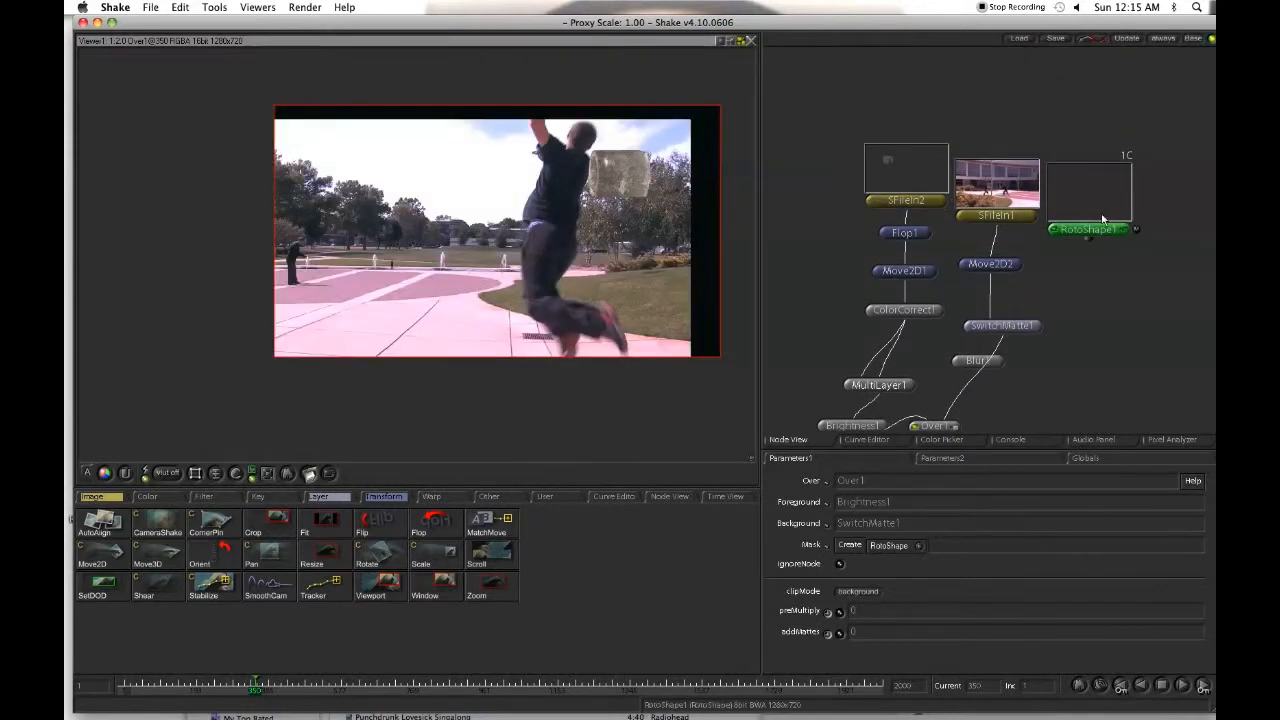
Delete the torso shape from the RotoShape1 node.
left_click(1127, 229)
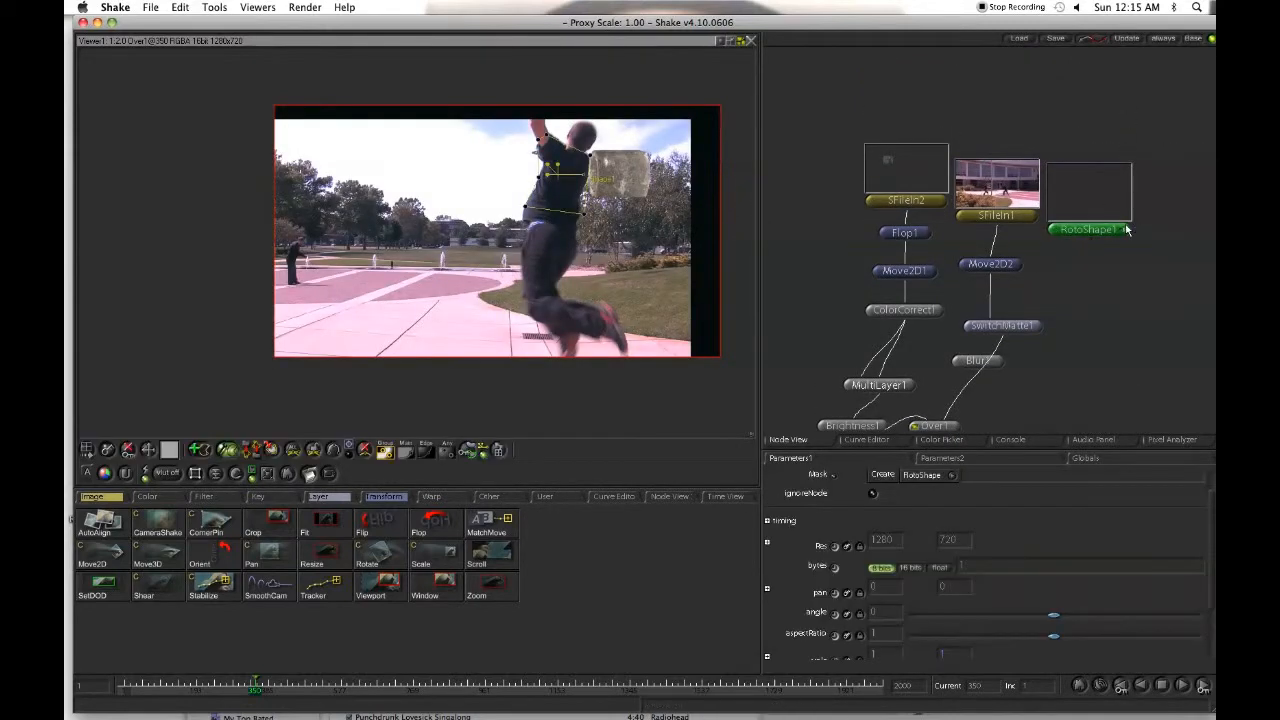
right_click(542, 180)
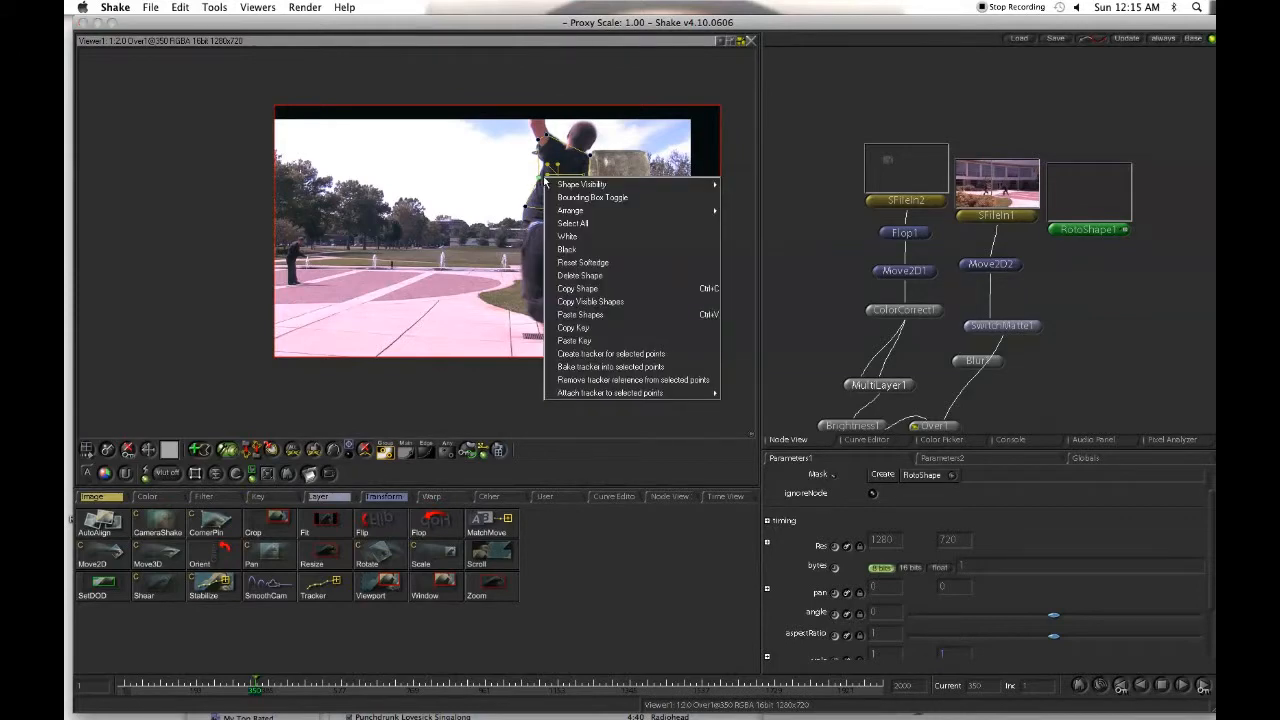
mouse_move(570, 211)
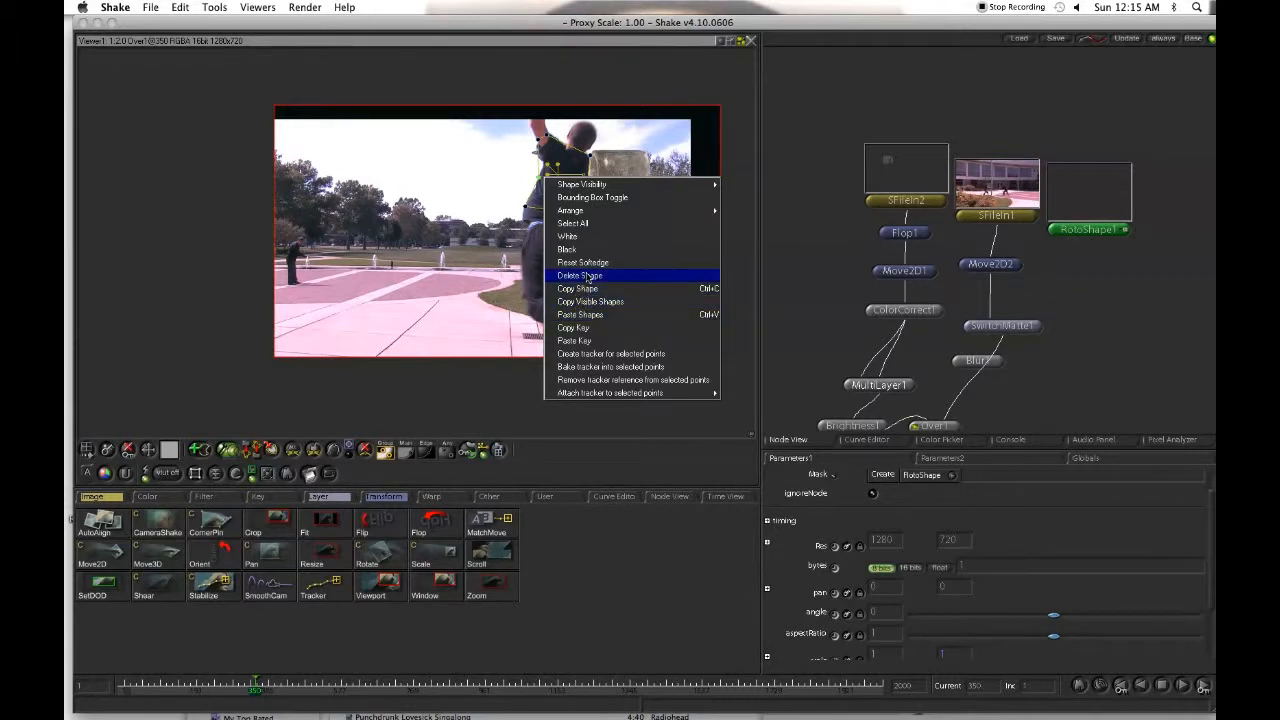
left_click(585, 275)
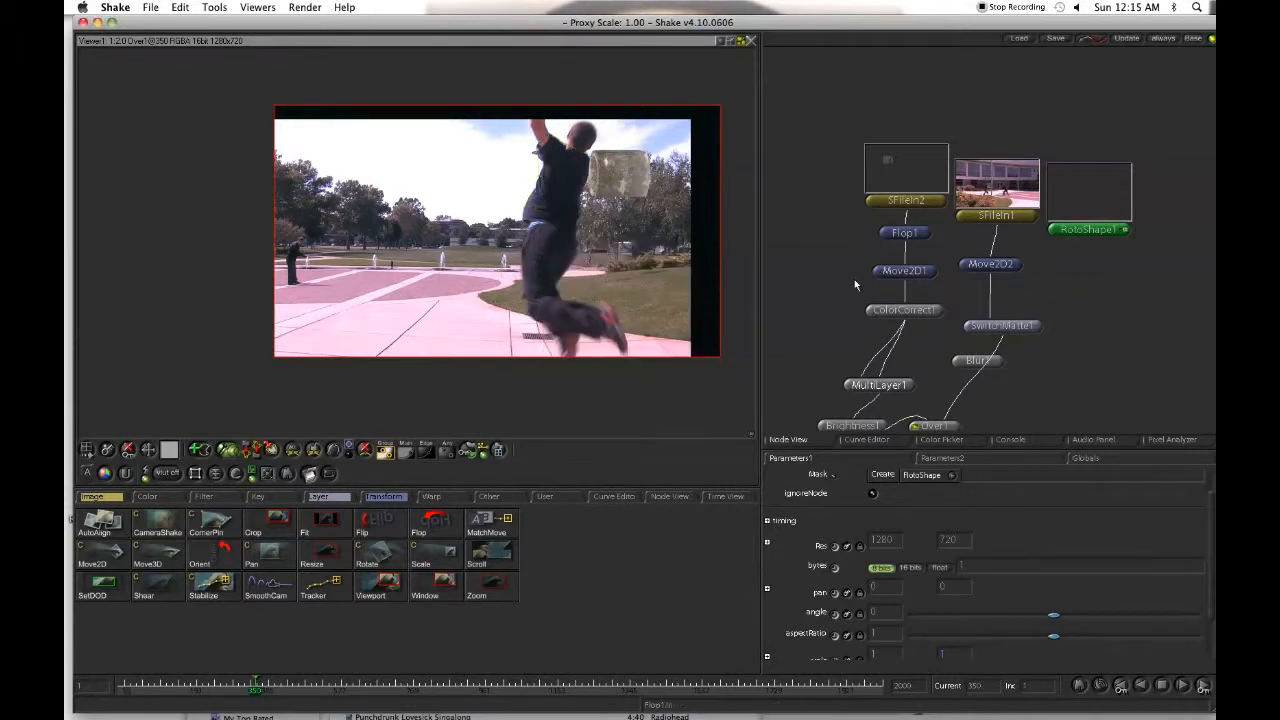
Display the RotoShape1 output and switch the viewer to the Move2D2 node with its transform controls.
double_click(1120, 190)
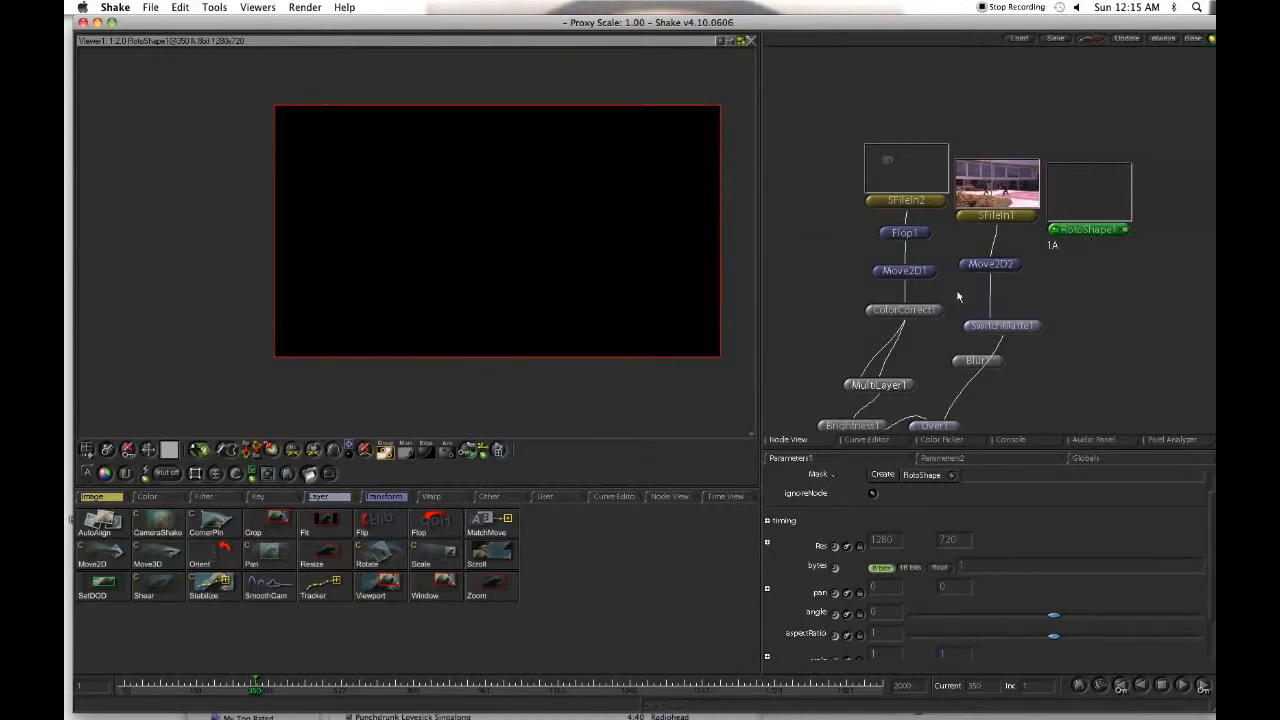
double_click(990, 264)
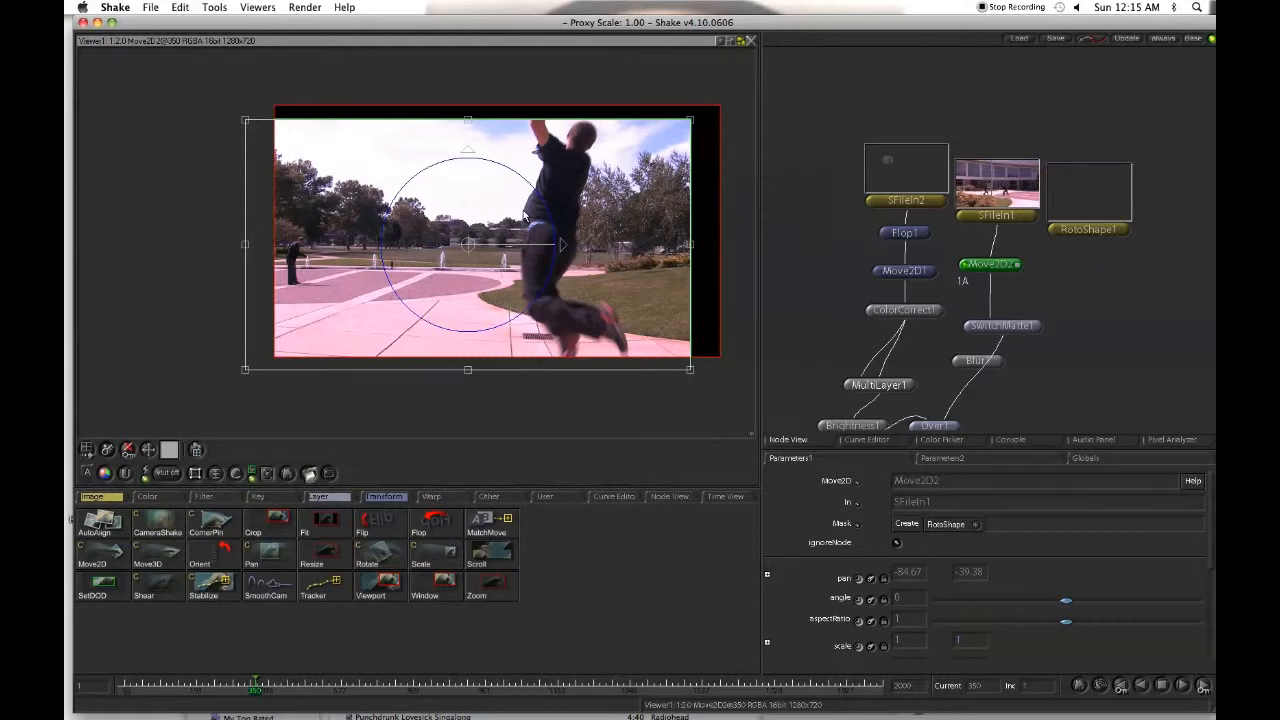
Draw a closed roto shape around the jumping man's torso in RotoShape1 over the Over1 composite.
double_click(934, 426)
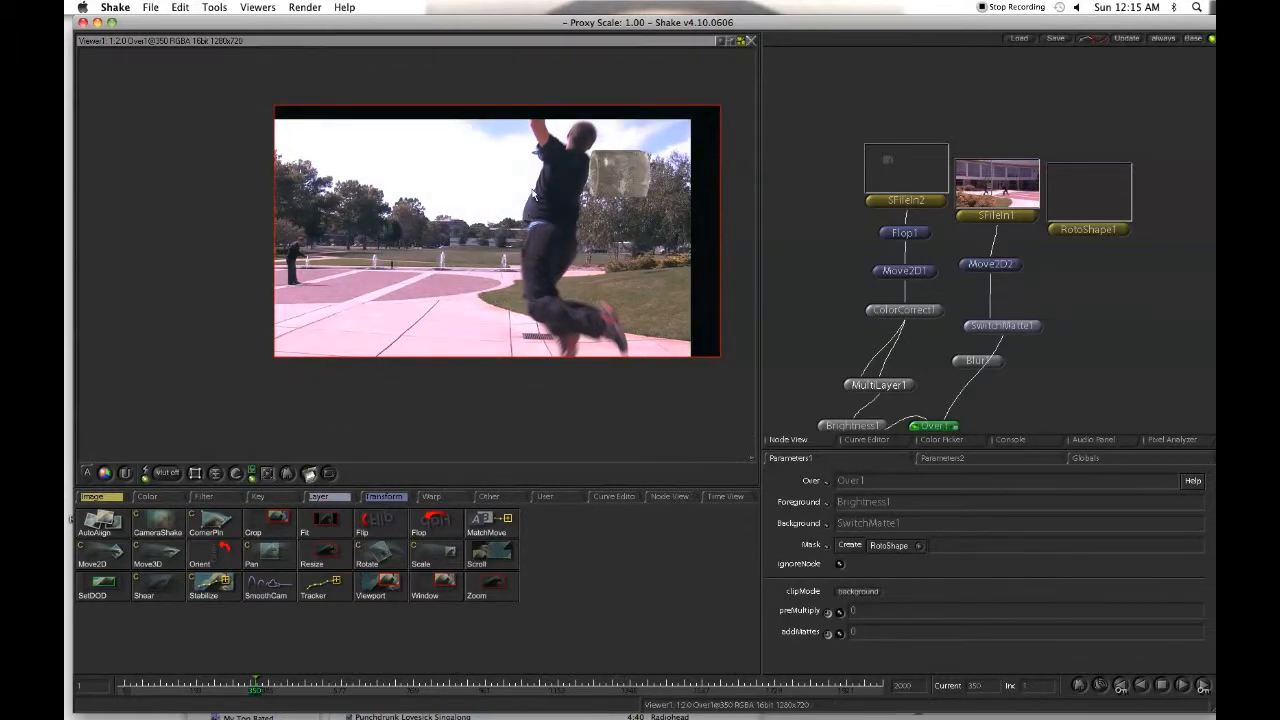
left_click(1125, 230)
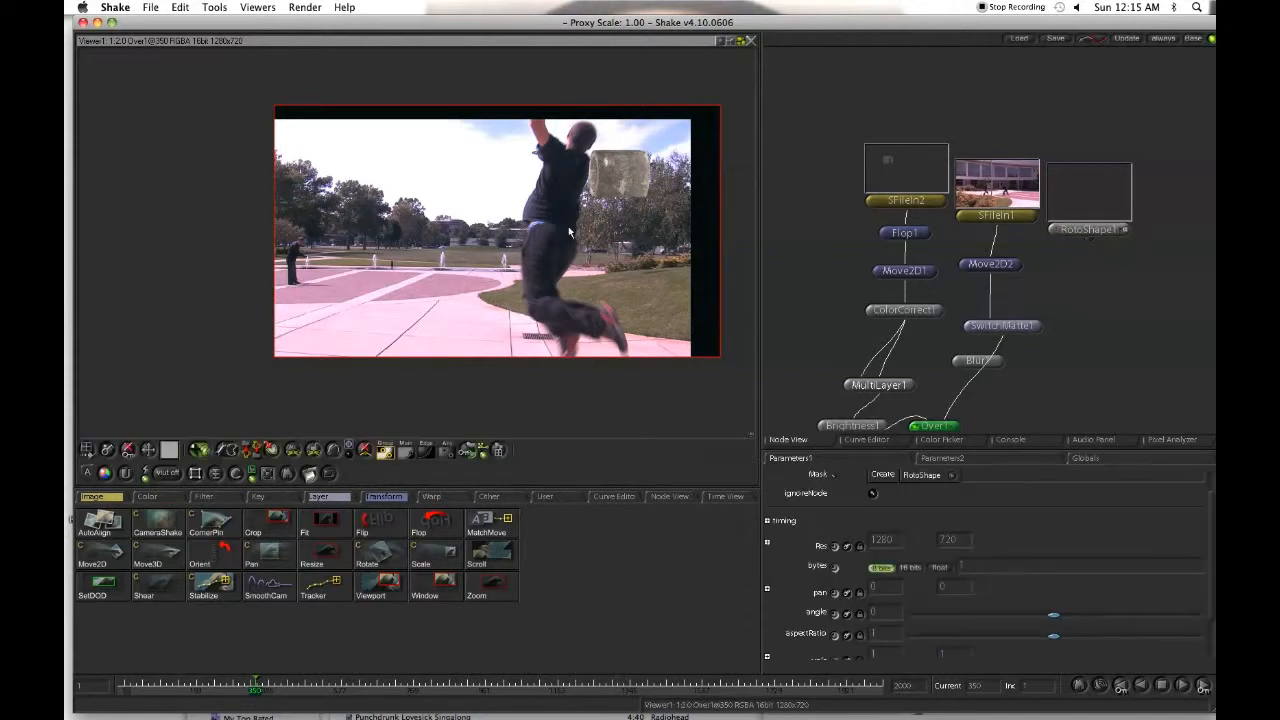
left_click(524, 215)
left_click(549, 172)
left_click(545, 153)
left_click(567, 132)
left_click(573, 153)
left_click(570, 181)
left_click(567, 240)
left_click(524, 215)
Connect RotoShape1 as the background input of SwitchMatte1 and check the SwitchMatte1 and Over1 outputs.
left_click_drag(1090, 240, 996, 330)
double_click(996, 328)
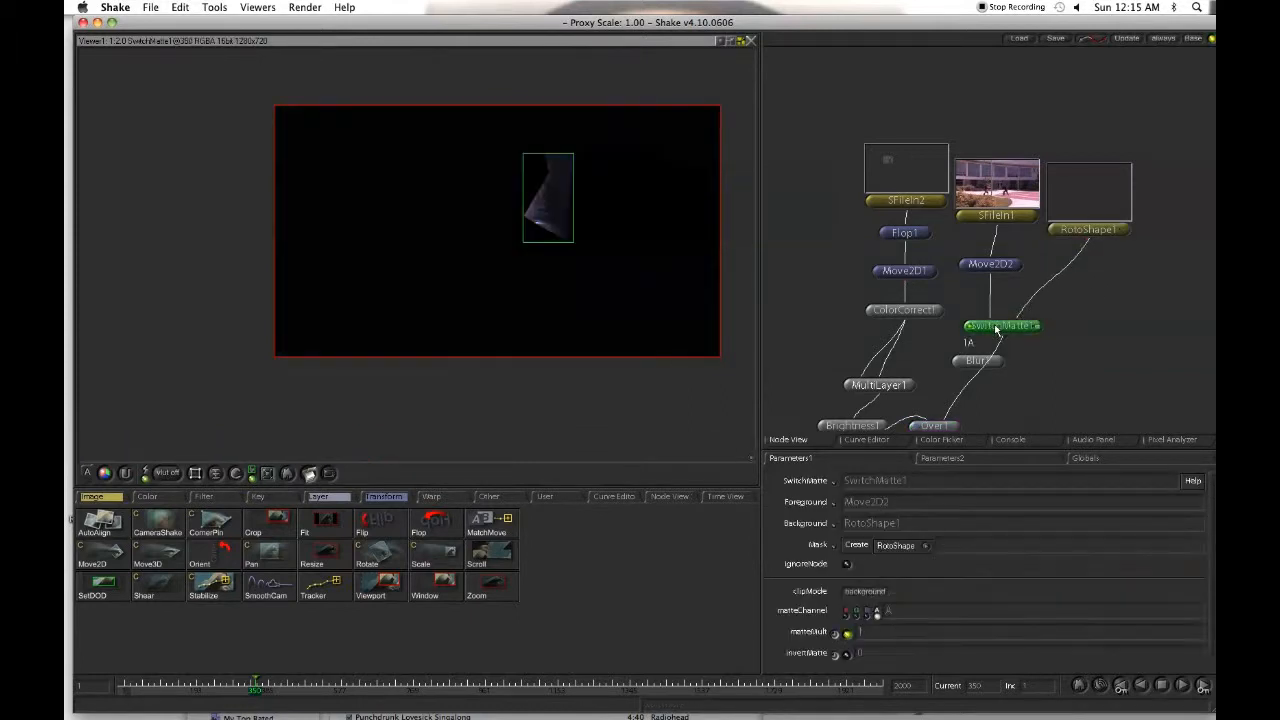
double_click(938, 427)
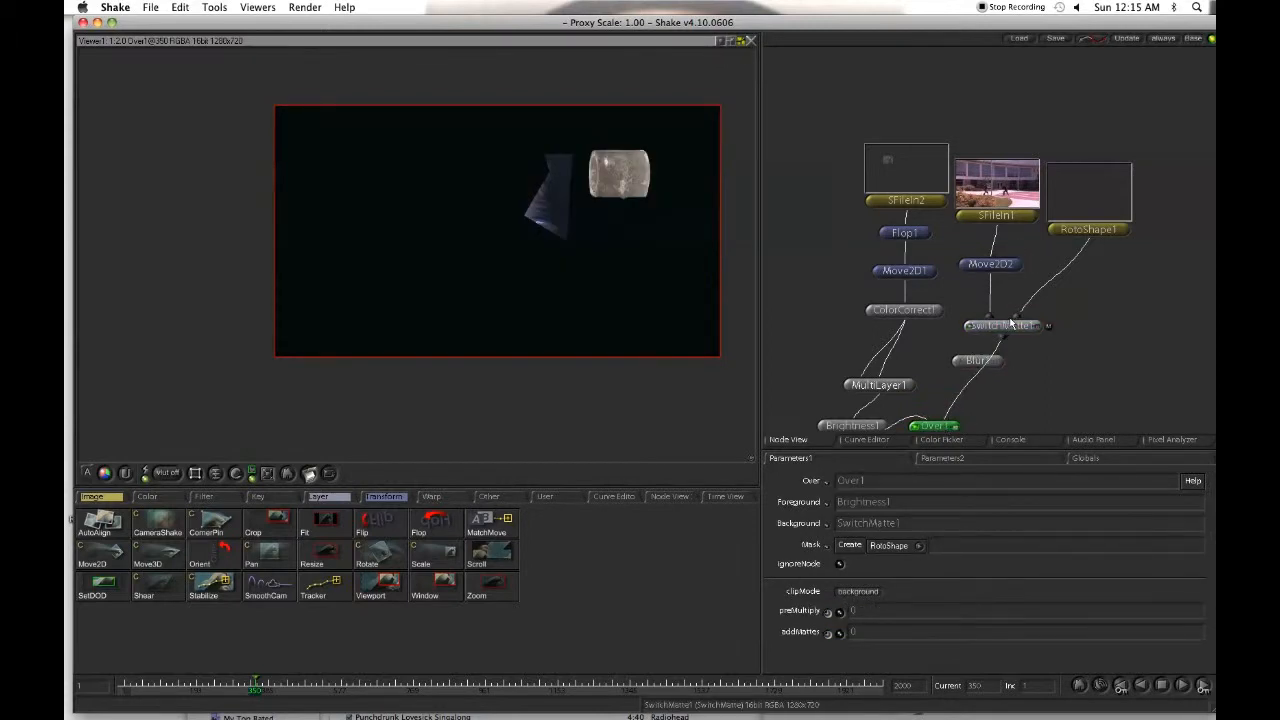
Insert a second Over node between Over1 and Resize1 with SFileIn1 as its background, comparing its output with SwitchMatte1.
left_click_drag(1061, 325, 1077, 240)
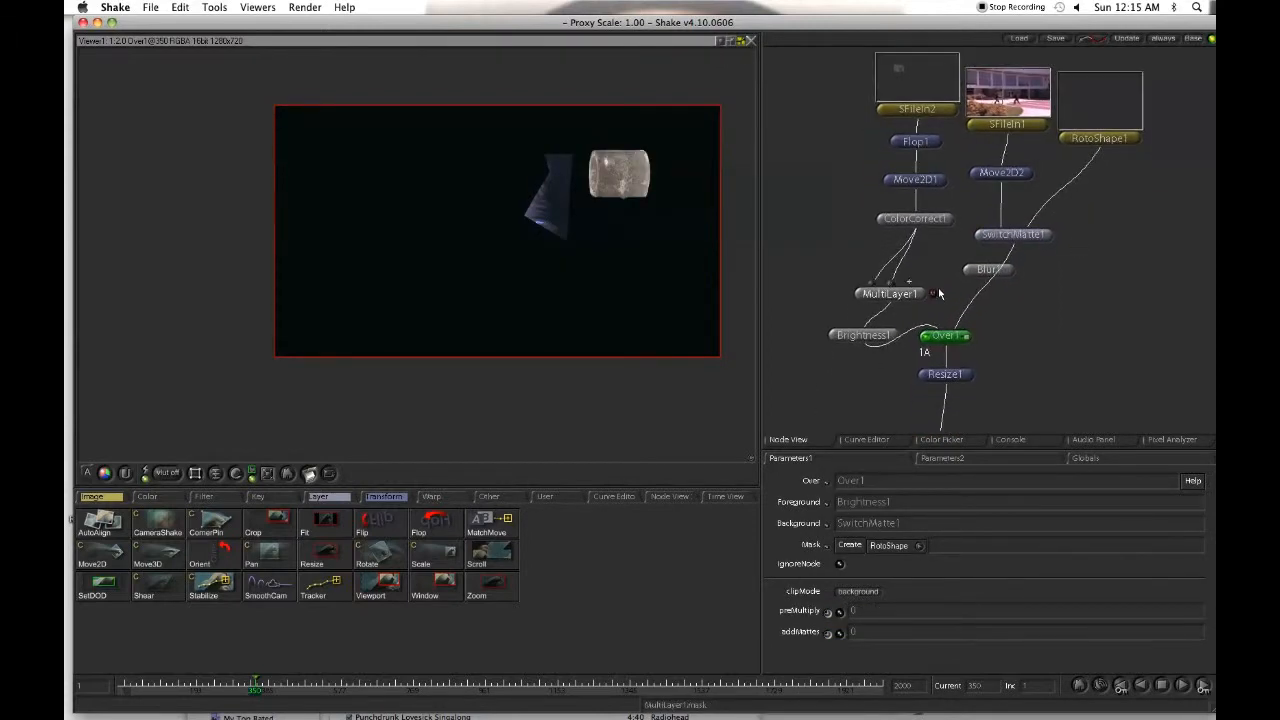
left_click(335, 497)
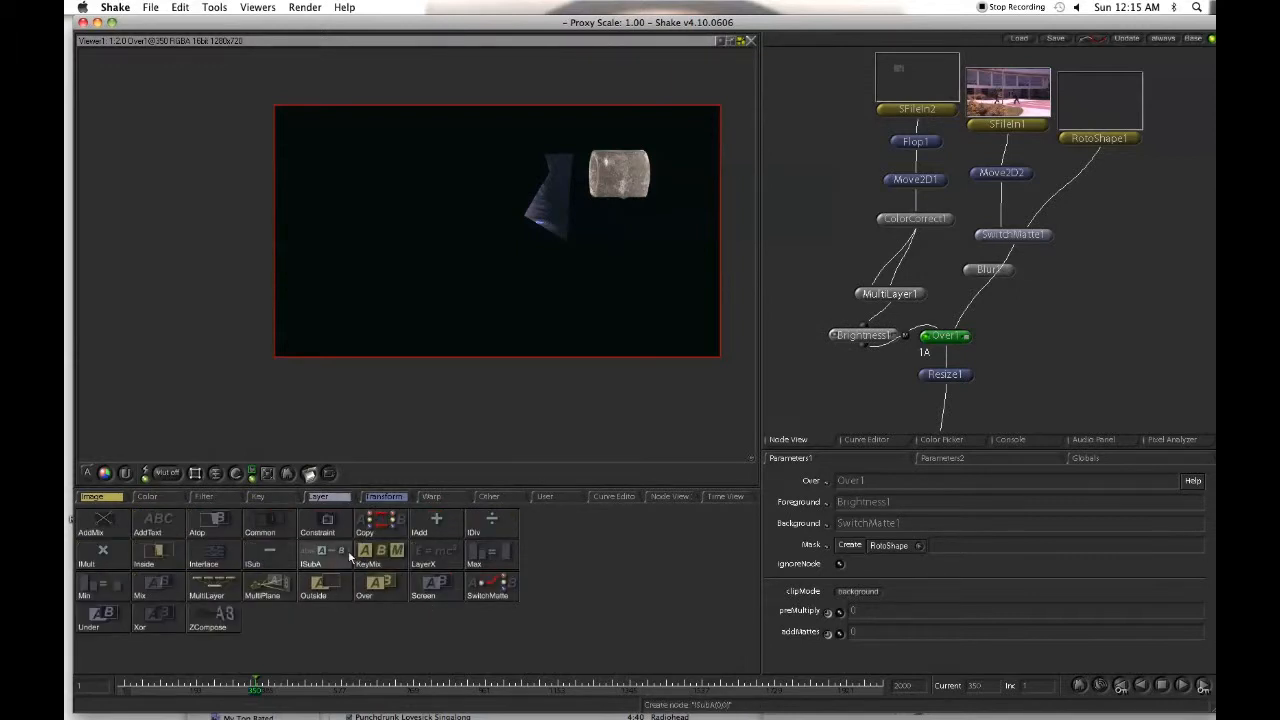
left_click(375, 585)
left_click_drag(1006, 131, 952, 377)
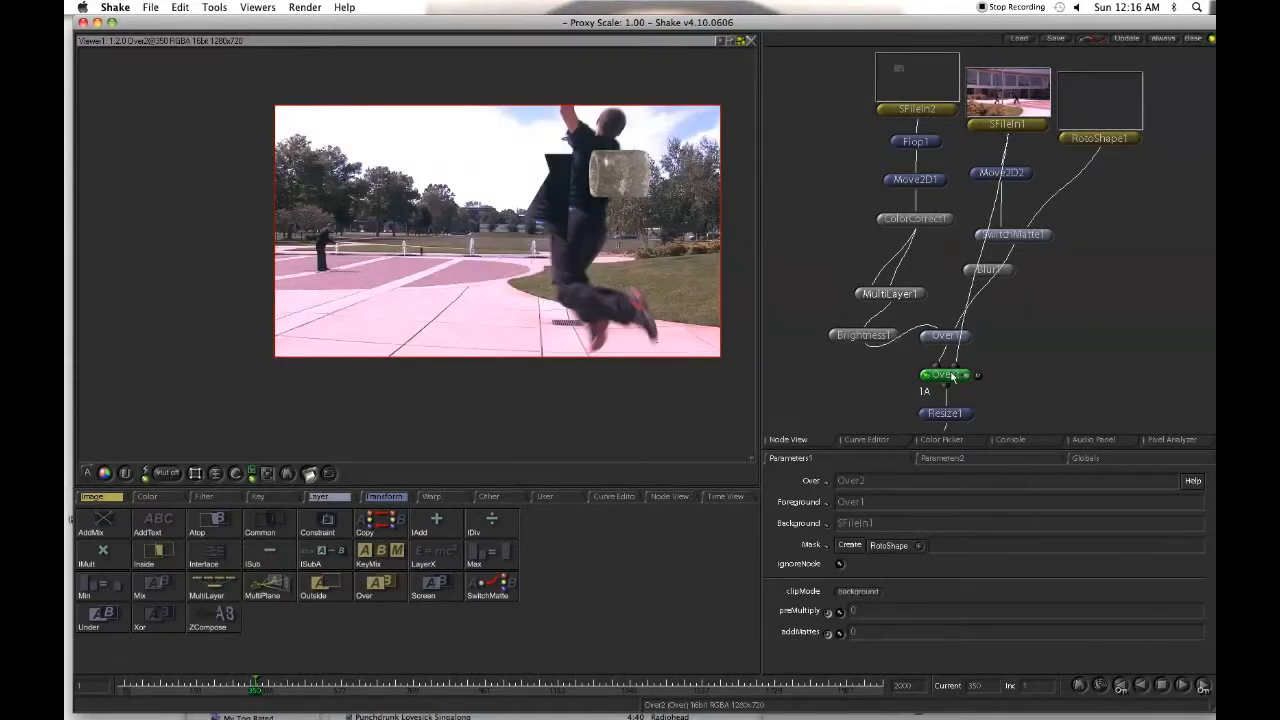
left_click(1026, 238)
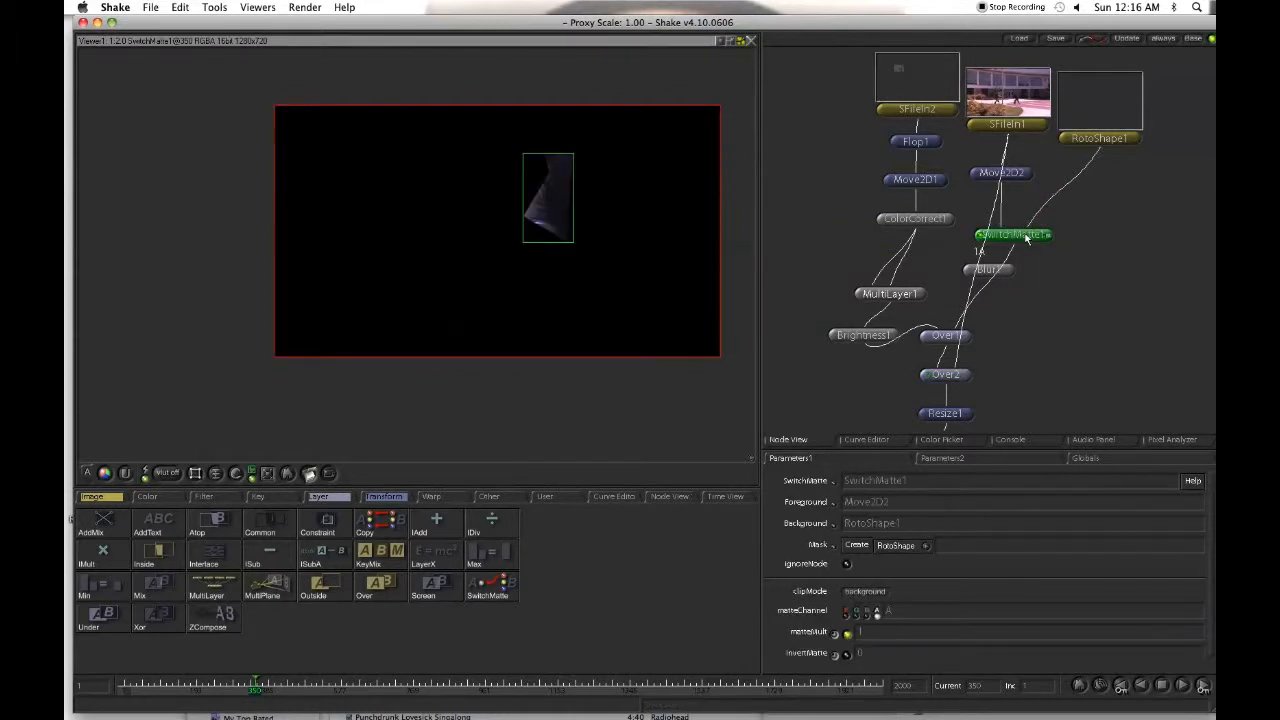
left_click(949, 375)
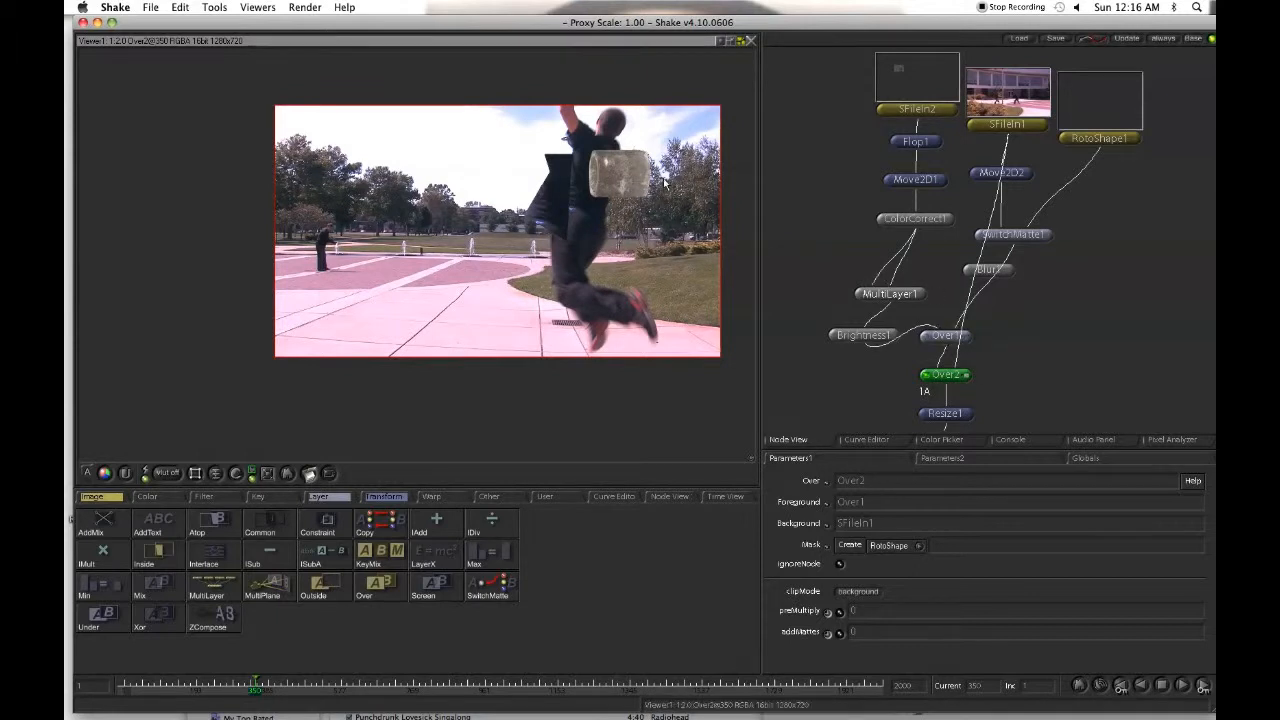
Feed Move2D2 into both the Over2 background and the SwitchMatte1 foreground, and reposition the Move2D2 node clear of the wires.
left_click_drag(1001, 172, 957, 370)
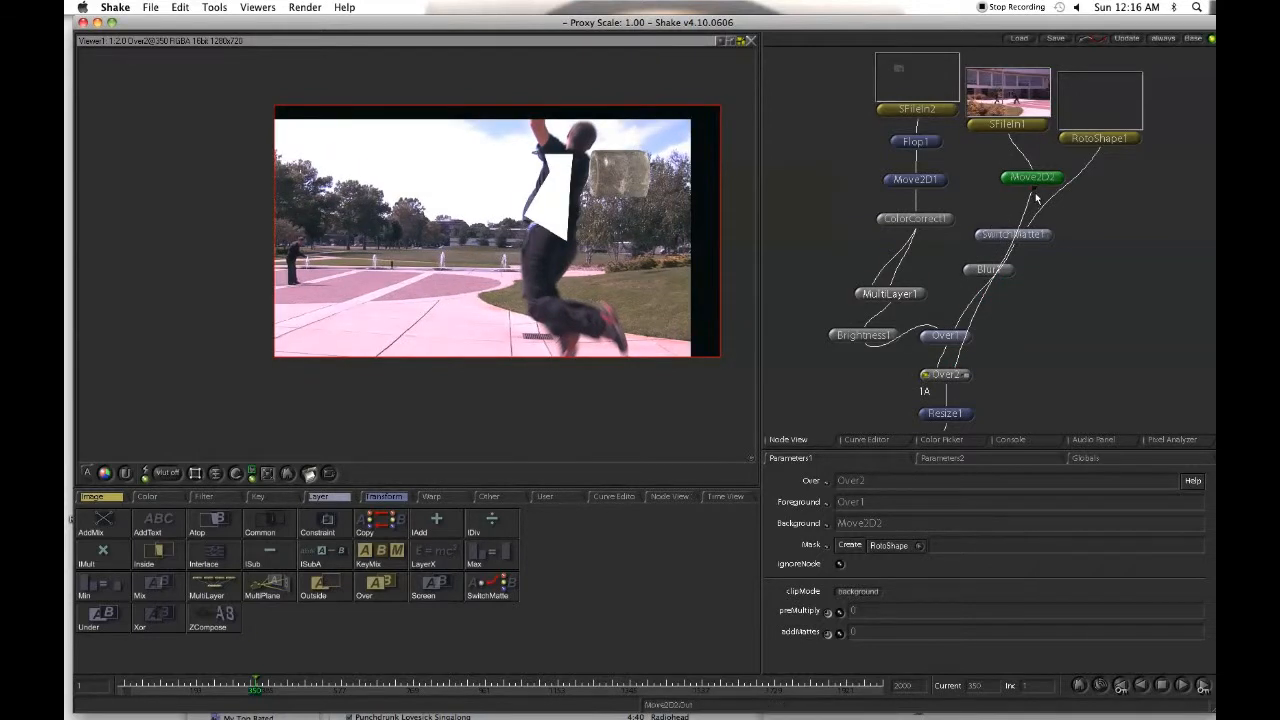
left_click_drag(1034, 191, 1006, 234)
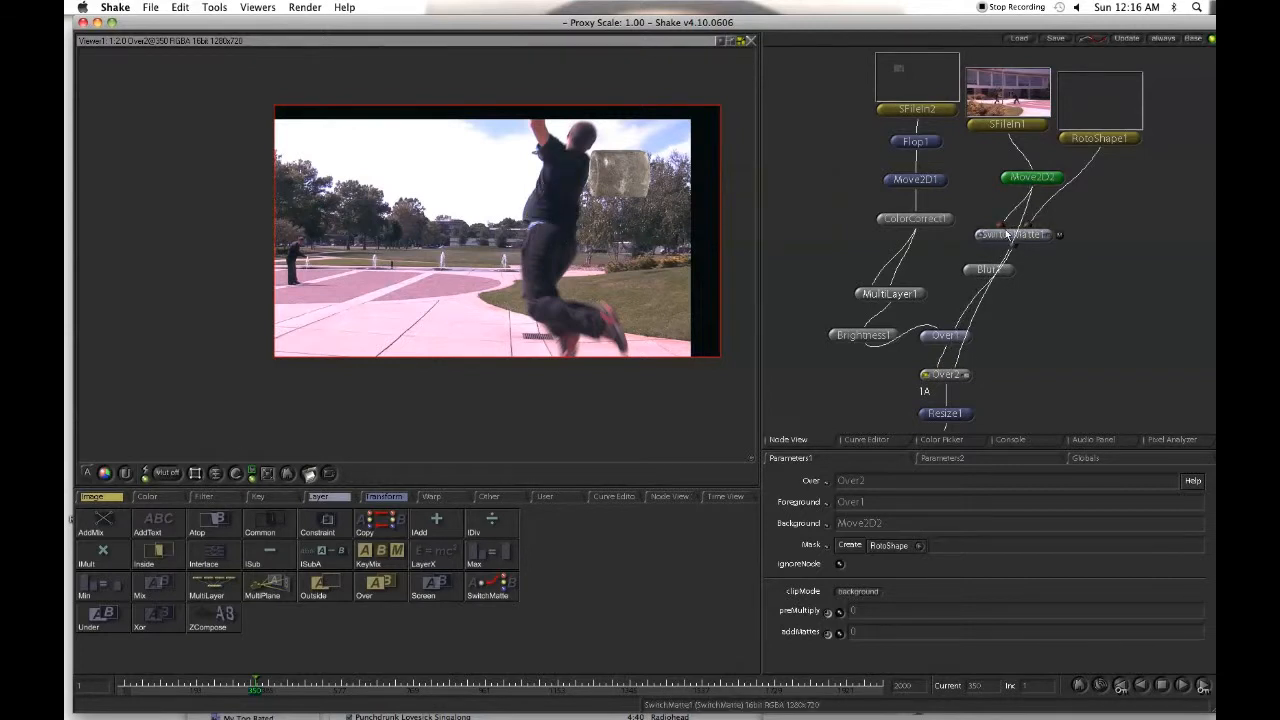
left_click_drag(1035, 180, 977, 181)
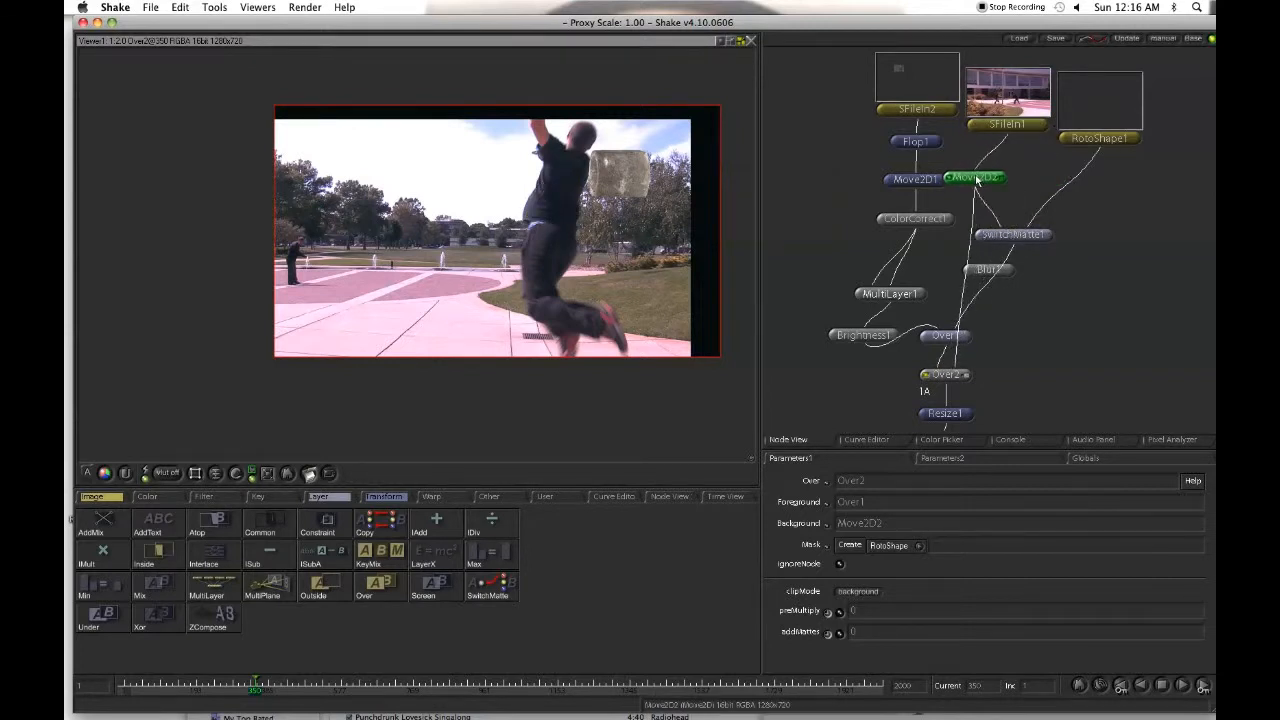
Shift the RotoShape1 torso shape slightly and pull its upper front-edge point outward to the shirt edge.
left_click(1136, 141)
left_click_drag(608, 248, 783, 187)
left_click_drag(514, 236, 580, 297)
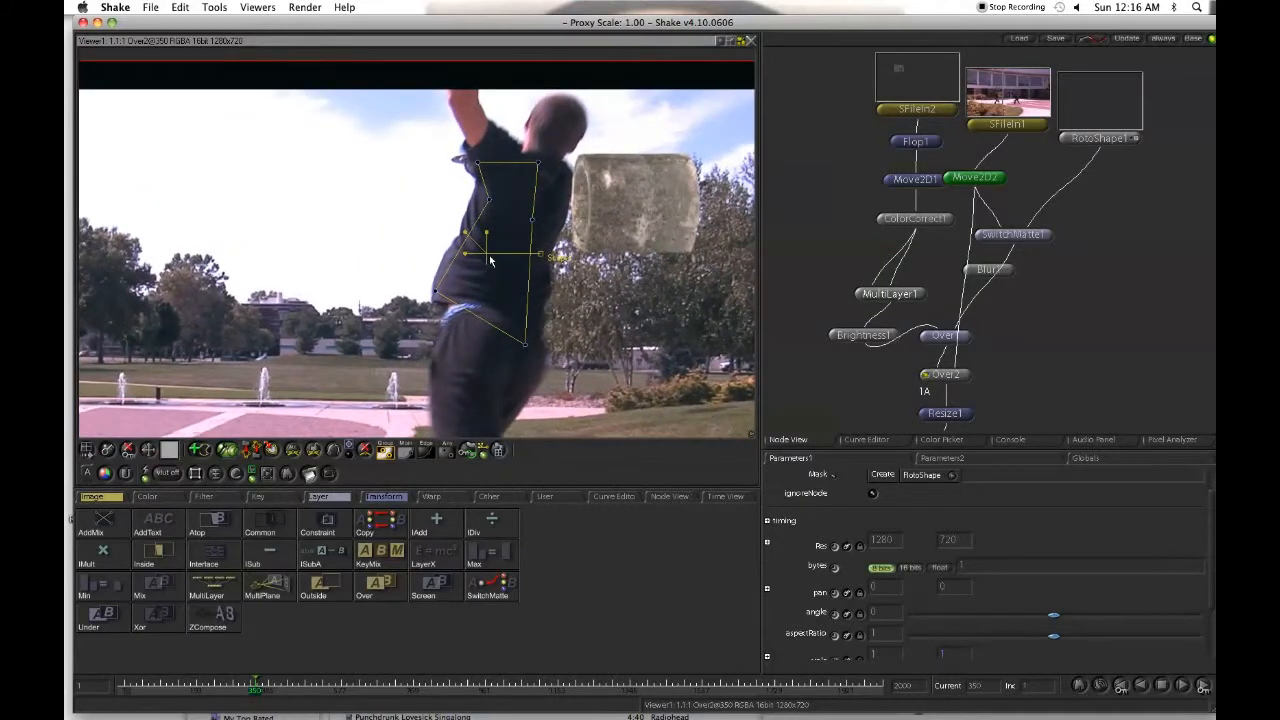
left_click_drag(486, 255, 478, 251)
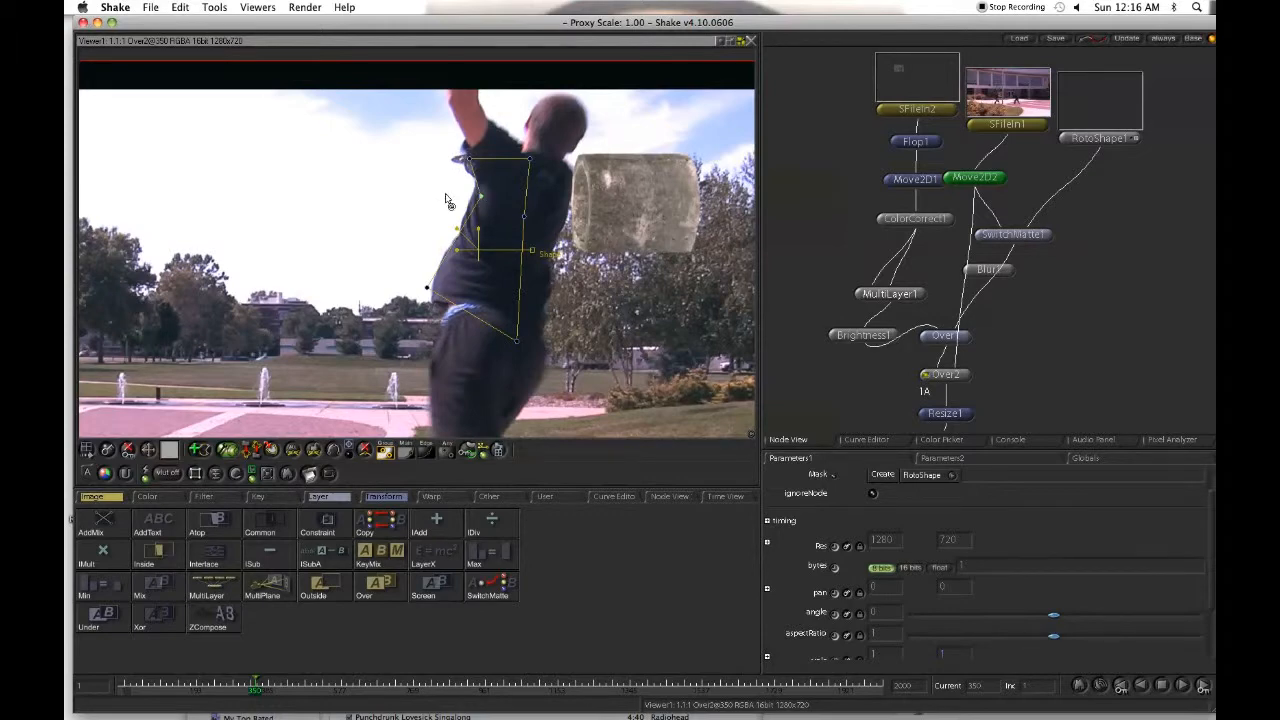
left_click_drag(446, 195, 462, 198)
Disconnect RotoShape1 from SwitchMatte1 and delete its torso shape.
double_click(1013, 92)
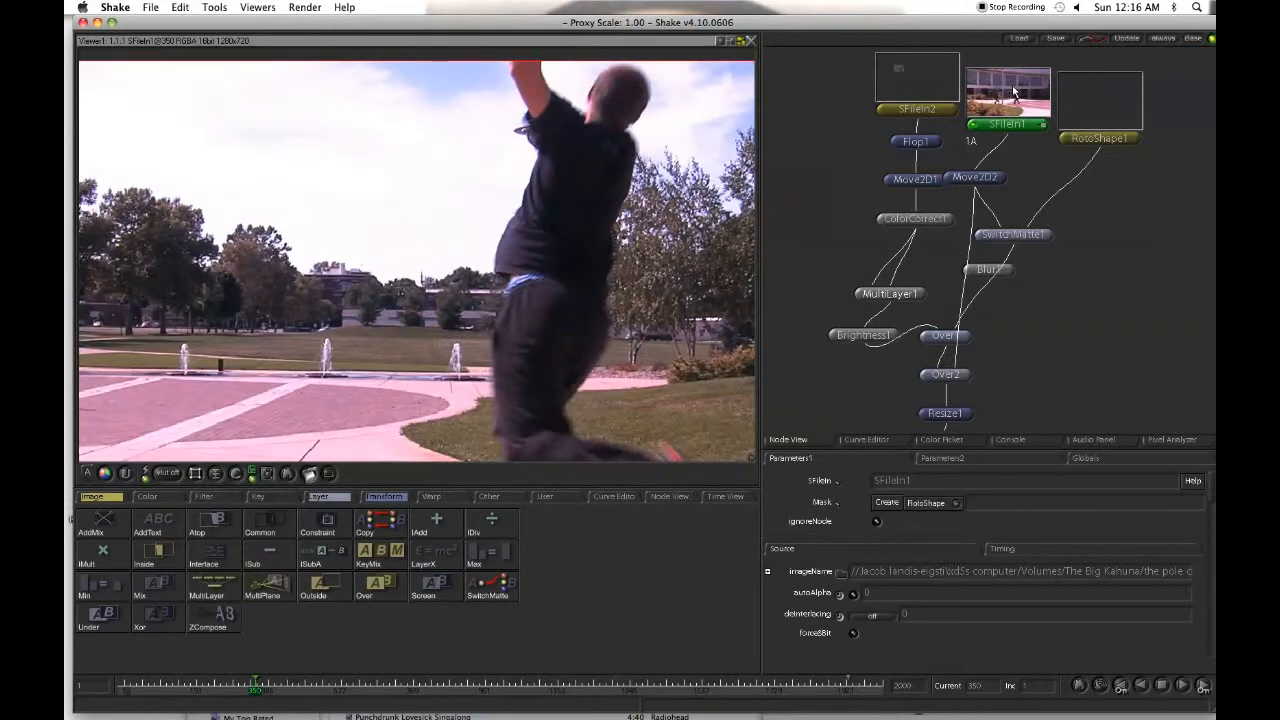
double_click(1085, 113)
mouse_move(1092, 127)
left_mouse_down()
mouse_move(1134, 104)
mouse_move(1136, 130)
mouse_move(1109, 136)
left_mouse_up()
double_click(1013, 122)
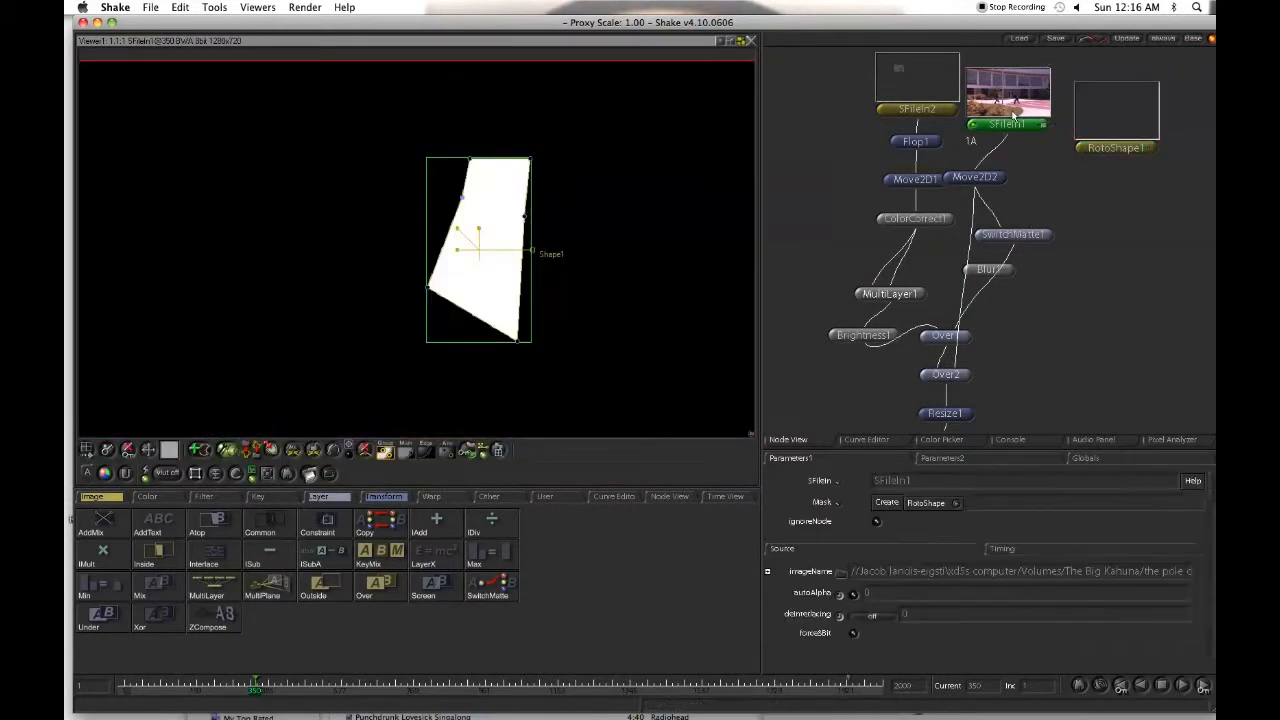
double_click(1122, 118)
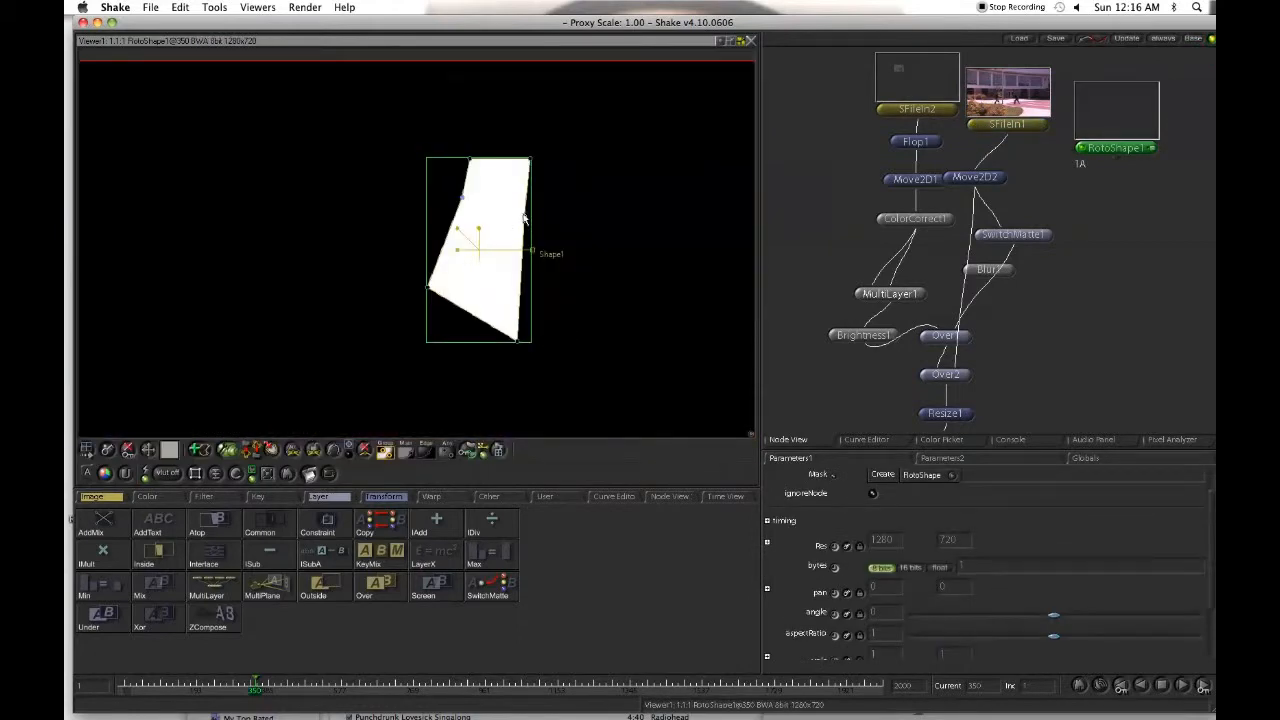
right_click(523, 218)
left_click(570, 312)
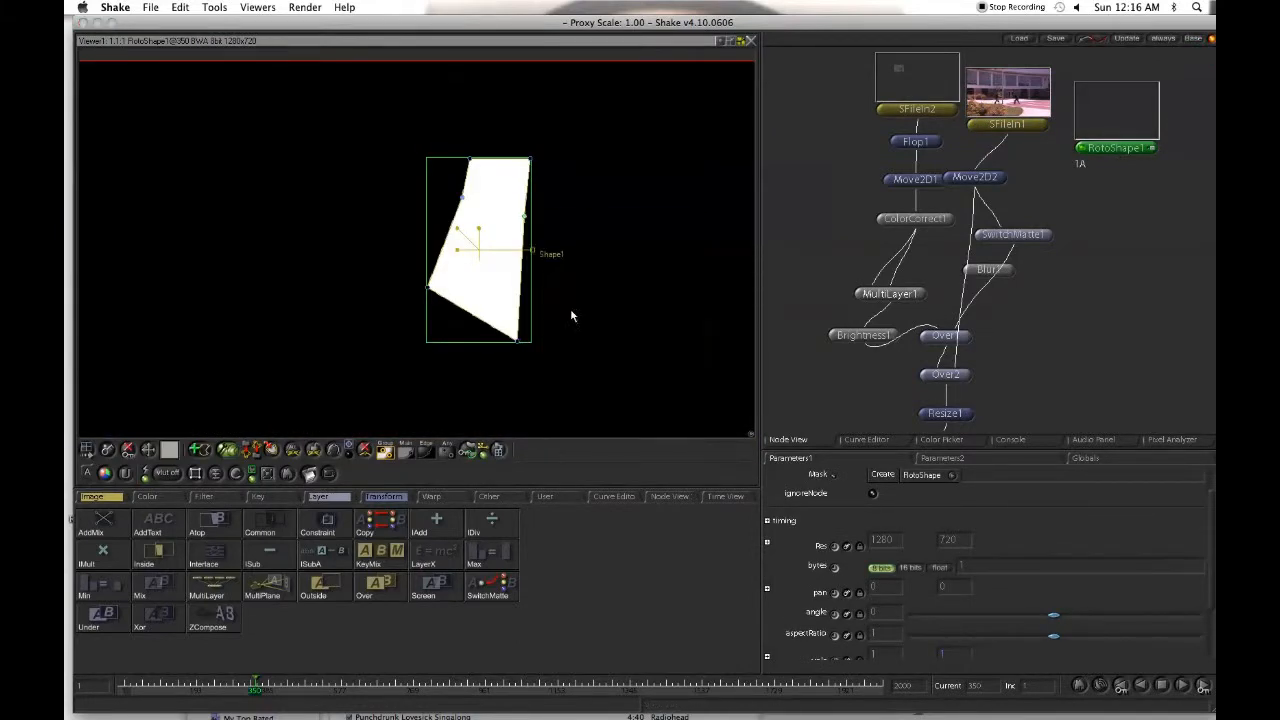
Display SFileIn1 in the viewer and delete the Move2D2 node.
double_click(1017, 110)
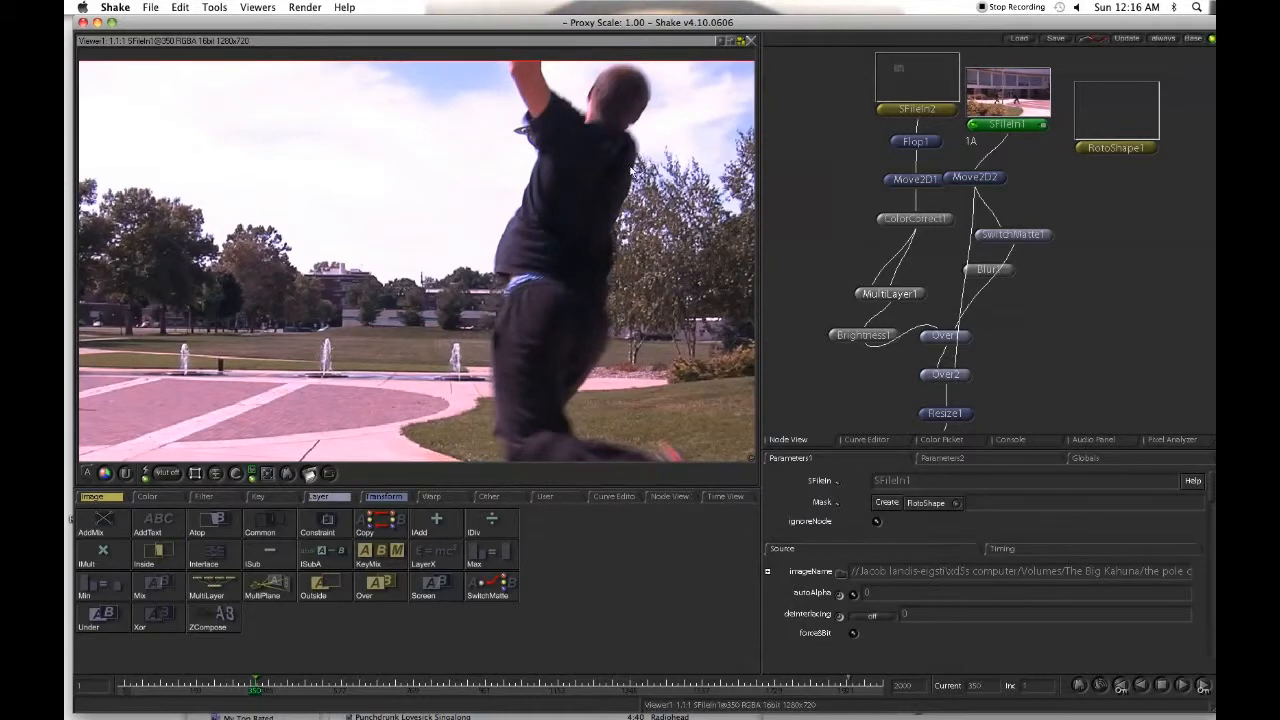
left_click_drag(620, 198, 317, 266)
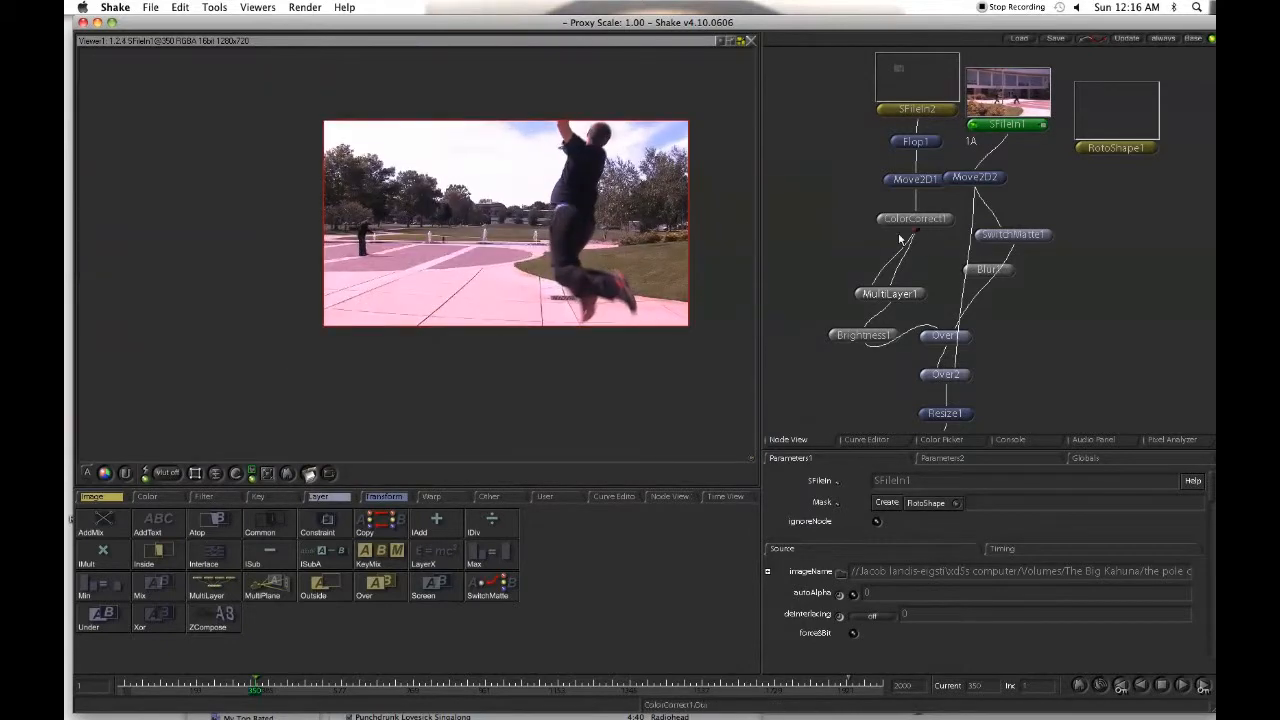
left_click(969, 182)
key("Delete")
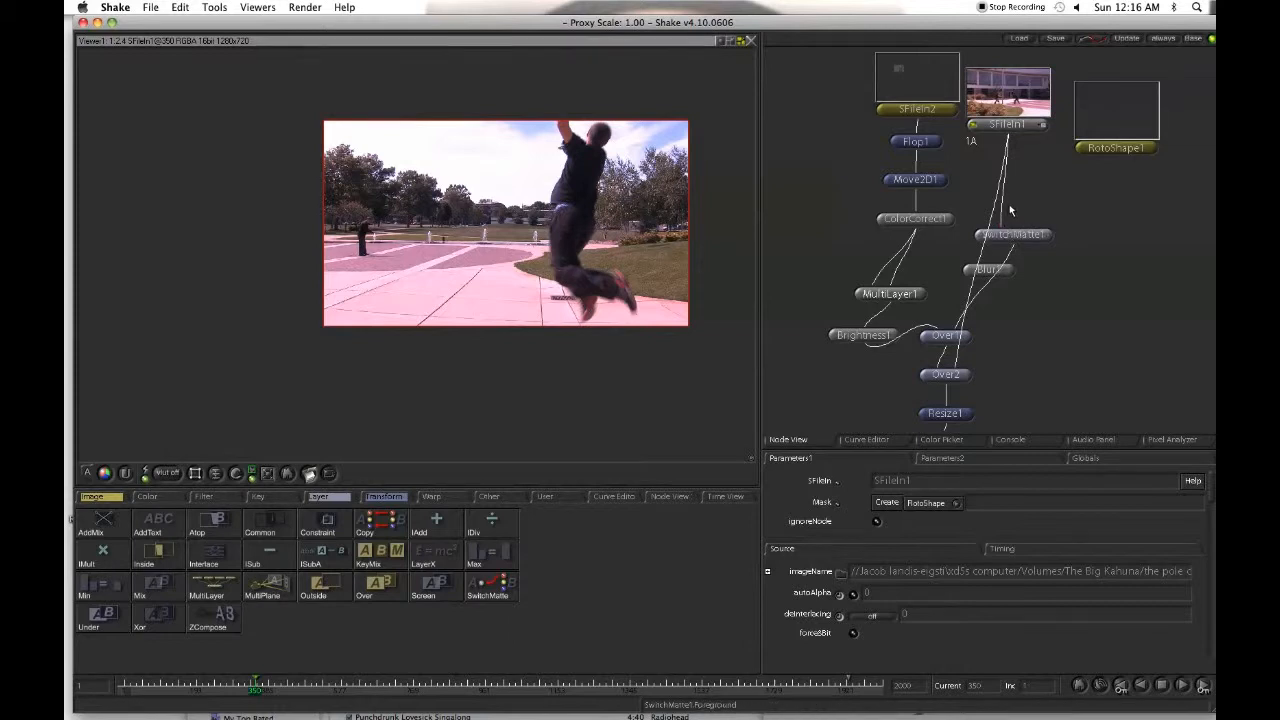
Start a new RotoShape1 shape over the SFileIn1 footage, tracing the man's back from the waist up to the shoulder.
left_click(1150, 152)
left_click_drag(605, 207, 851, 200)
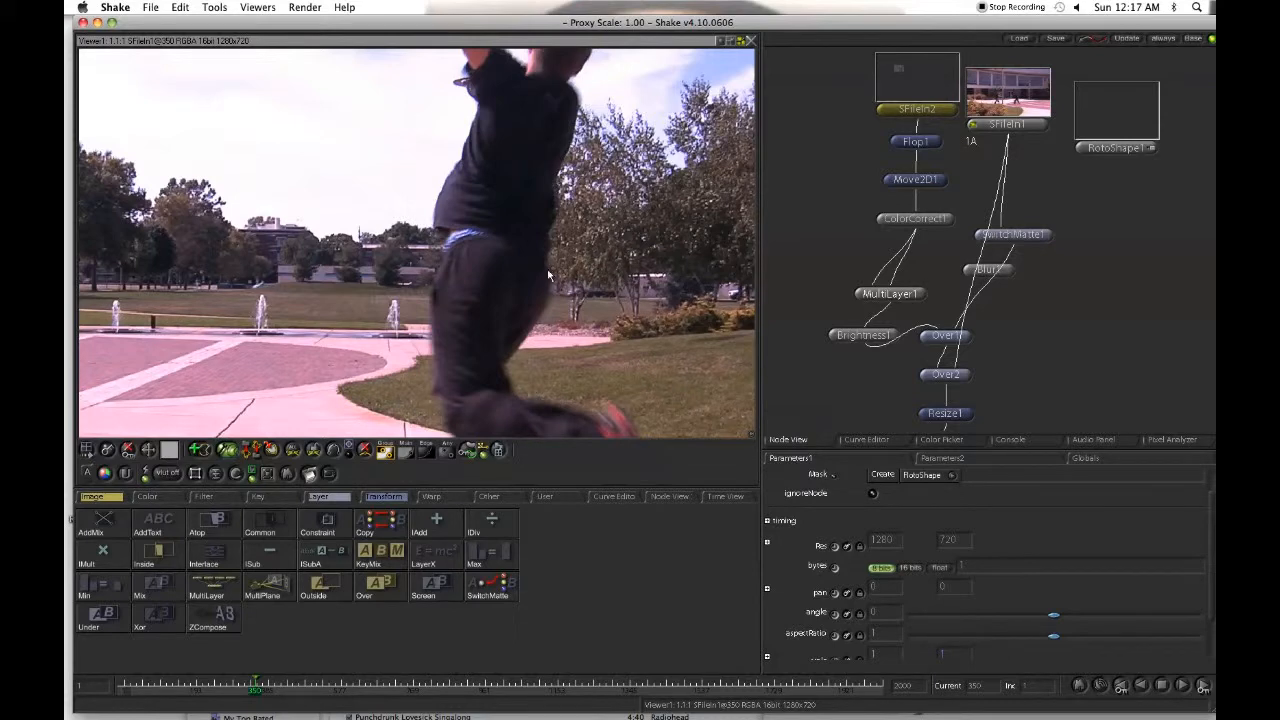
left_click(1005, 112)
left_click(1151, 147)
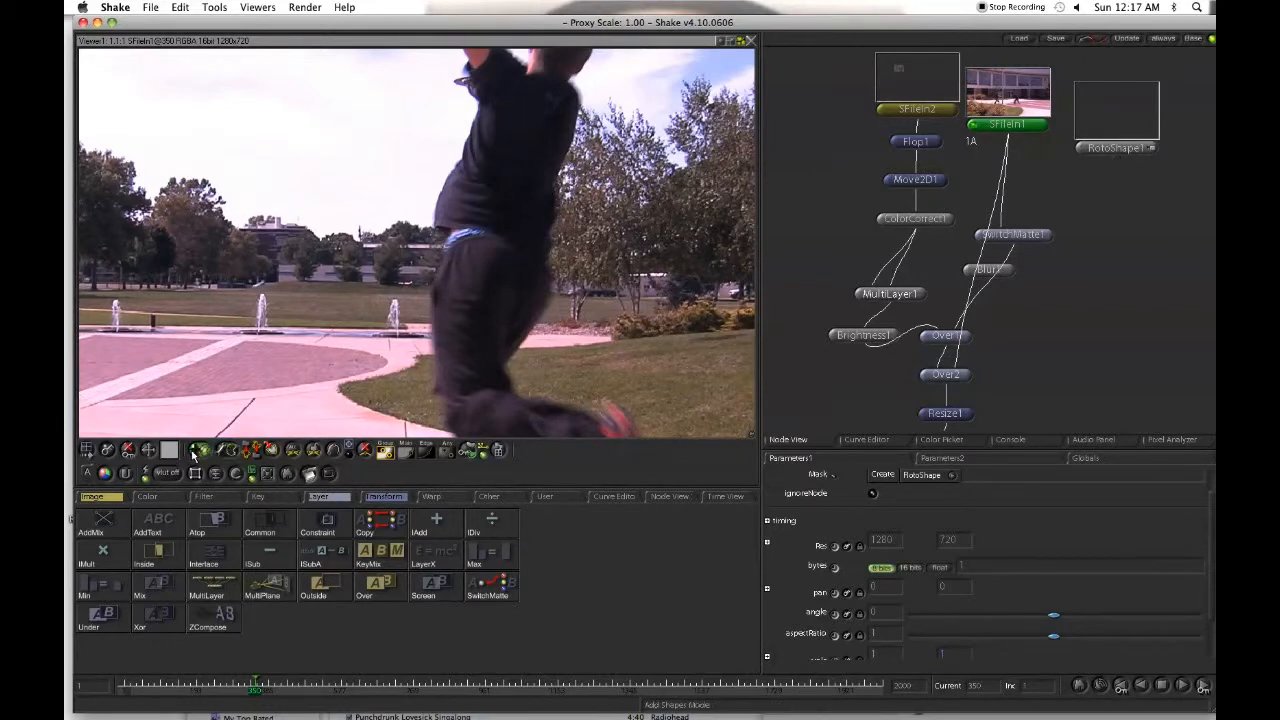
left_click(555, 213)
left_click(556, 184)
left_click(567, 154)
left_click(581, 102)
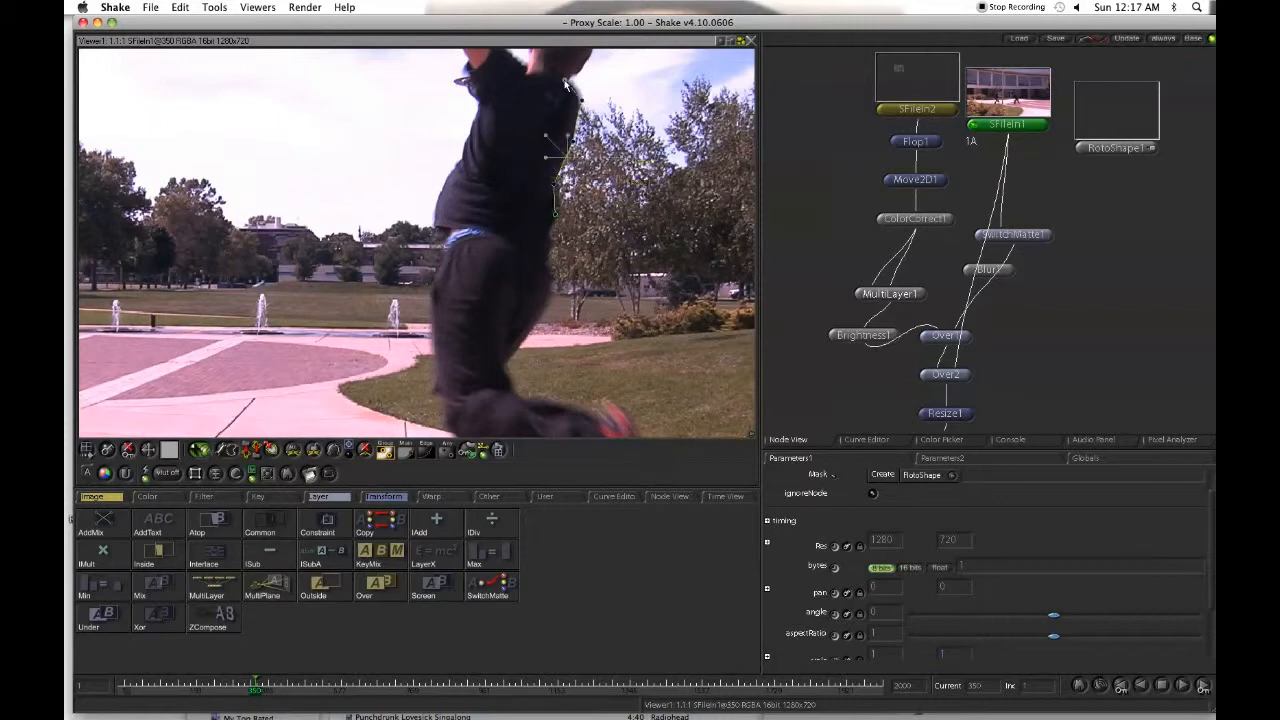
left_click_drag(570, 87, 568, 205)
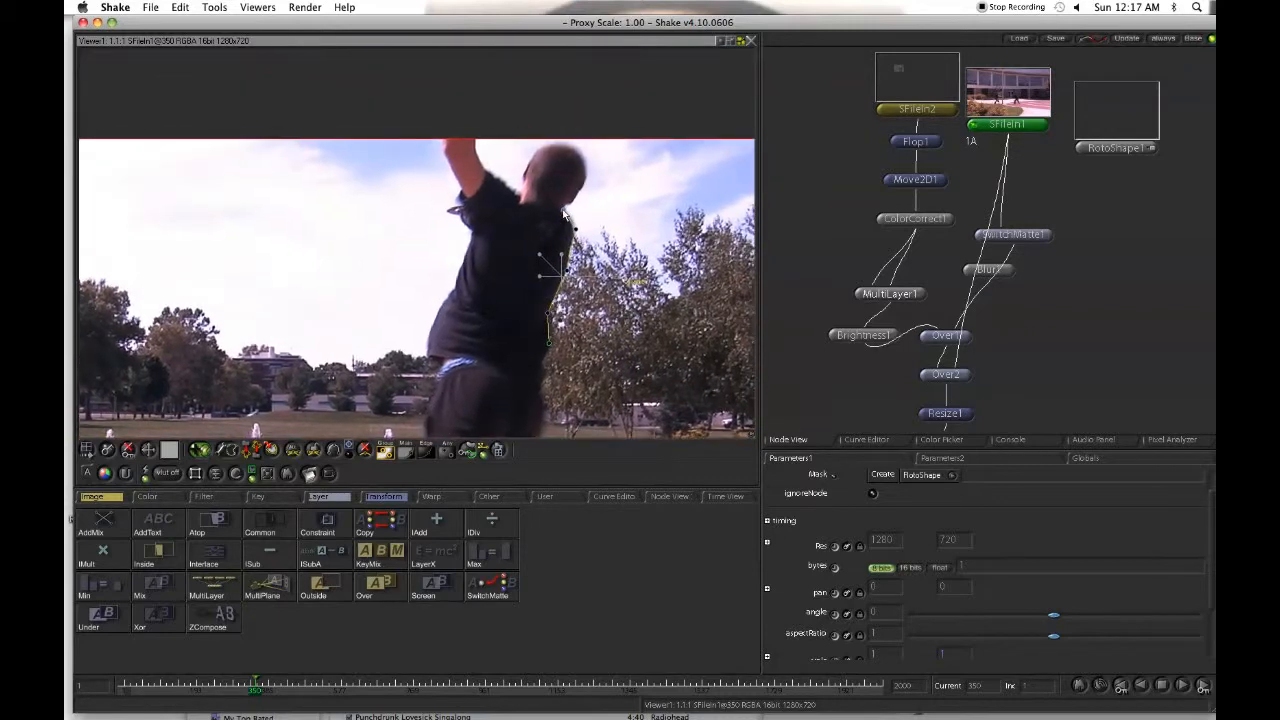
Continue the roto shape from the shoulder around the man's neck and head.
left_click(569, 206)
left_click(586, 183)
left_click(586, 163)
left_click(570, 147)
left_click(556, 143)
left_click(539, 148)
left_click(522, 172)
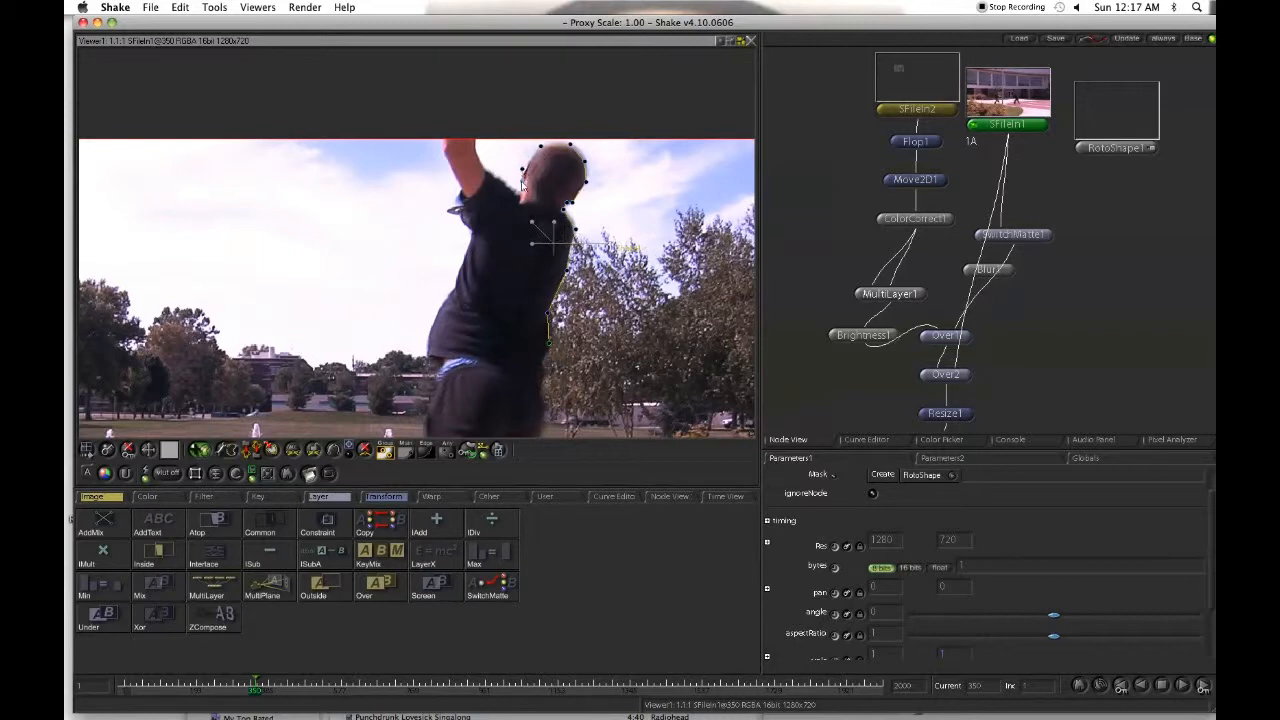
Trace the raised arm past the frame edge and the front of the torso, closing the roto shape at the waist.
left_click(486, 175)
left_click(476, 151)
left_click(476, 114)
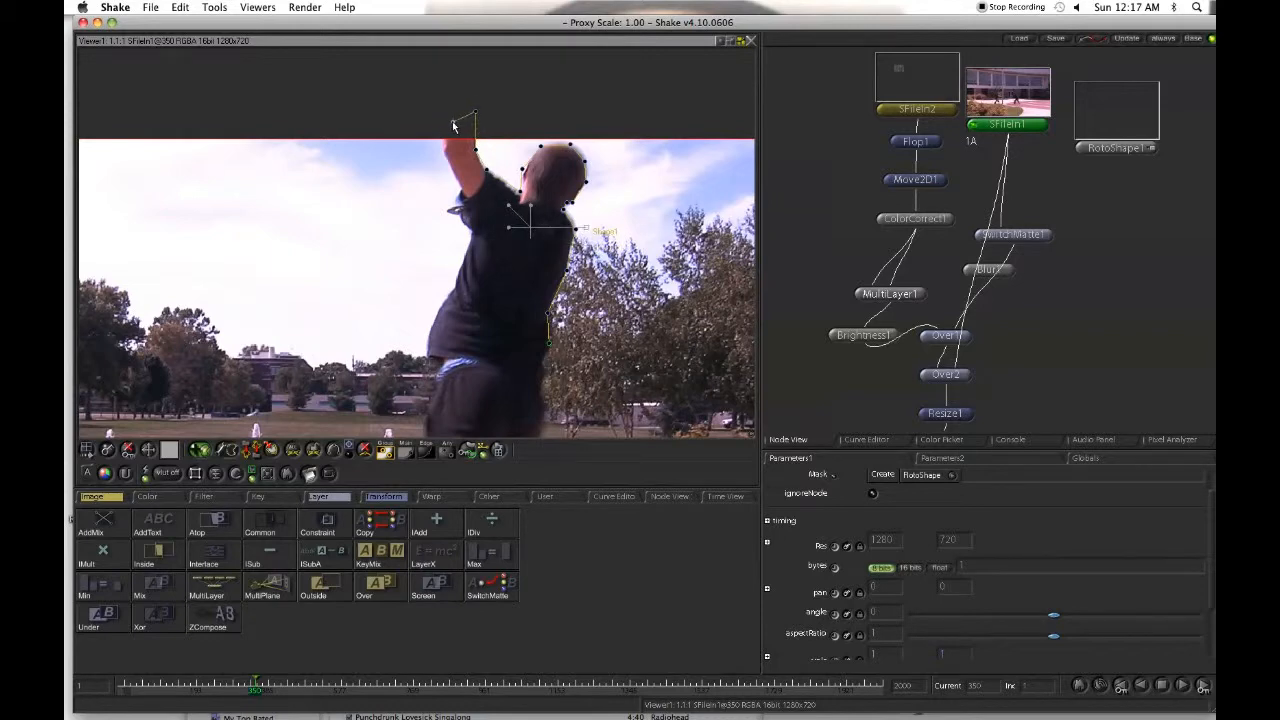
left_click(448, 123)
left_click(444, 153)
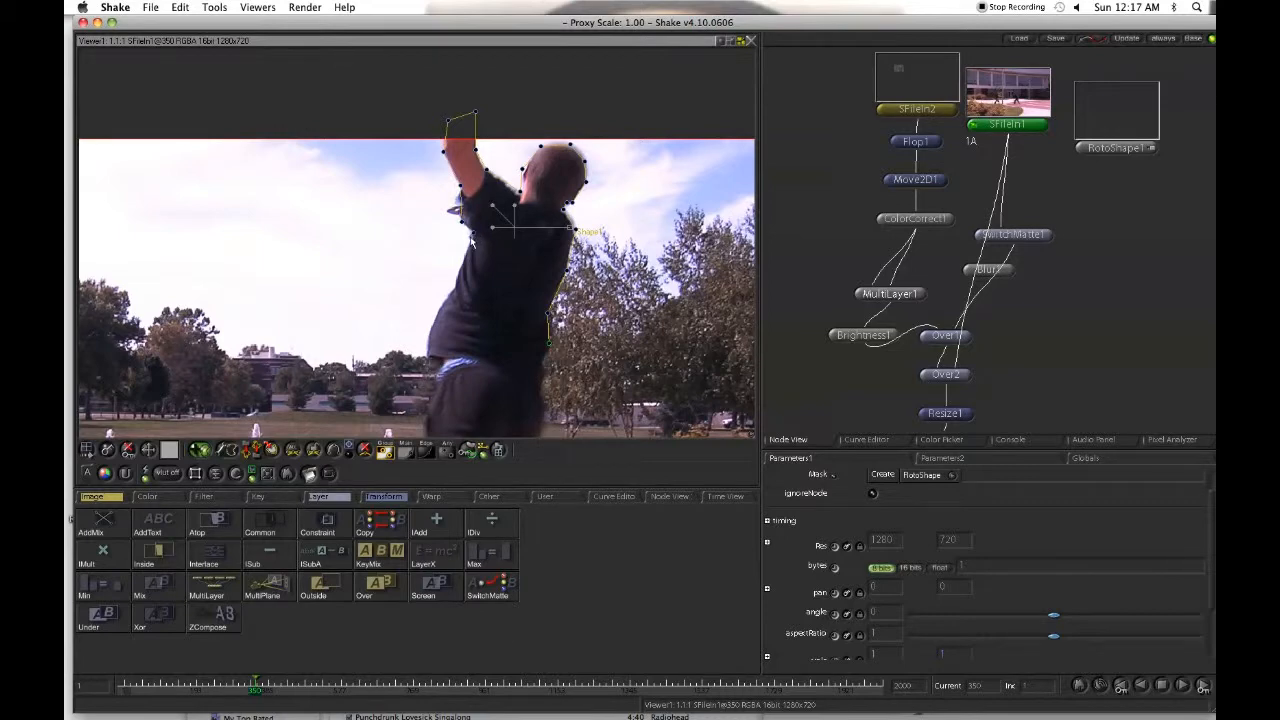
left_click(429, 353)
left_click(480, 362)
left_click(548, 344)
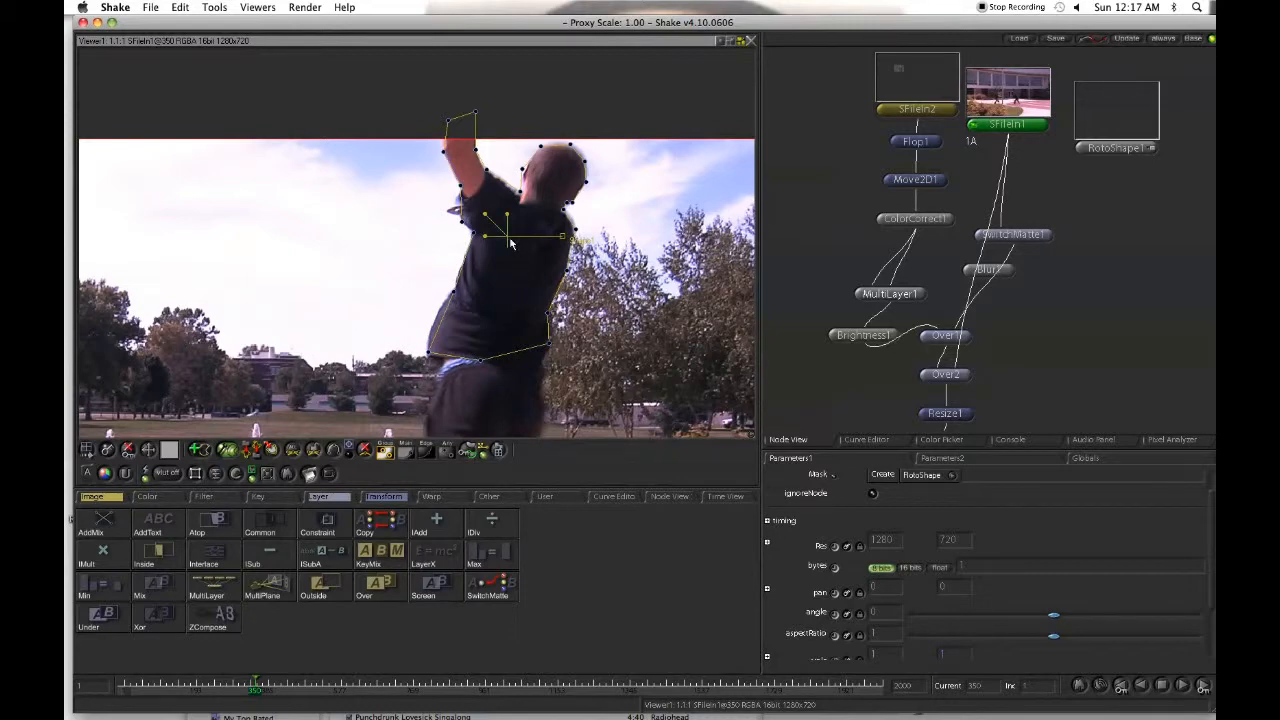
Check the RotoShape1 matte, and return to the SFileIn1 footage with the shape controls overlaid.
left_click(1120, 128)
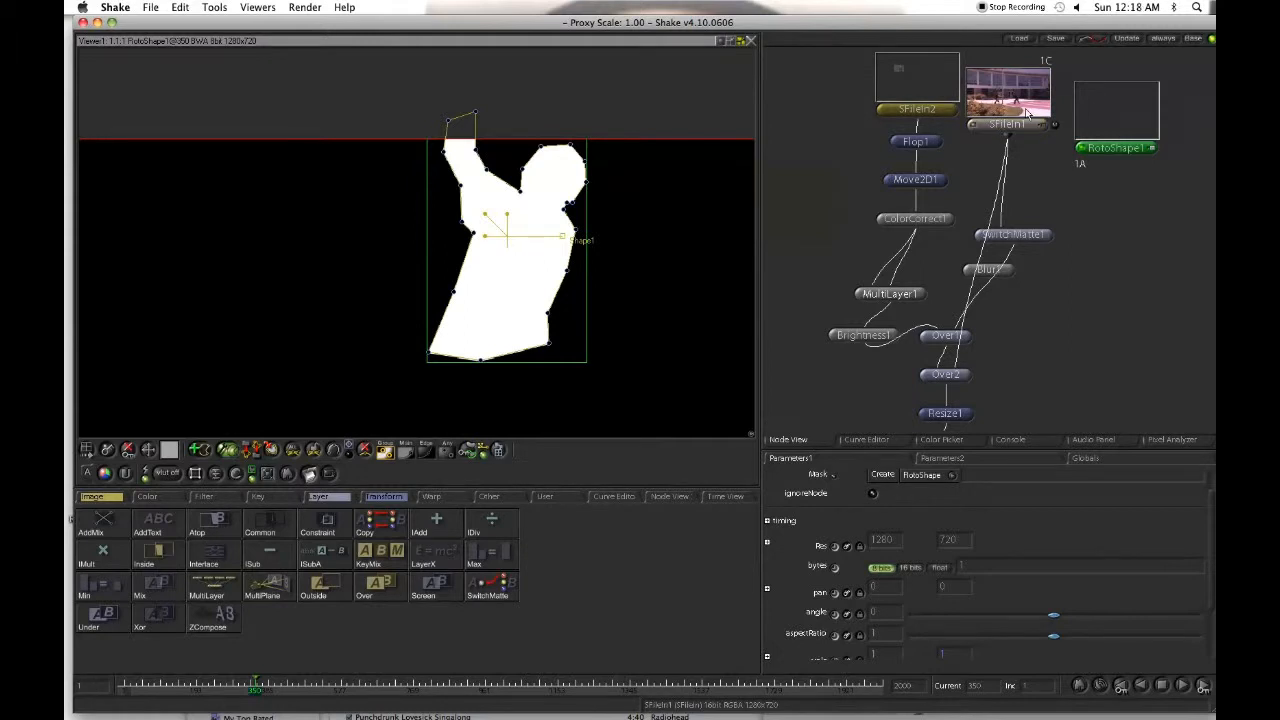
left_click(1027, 115)
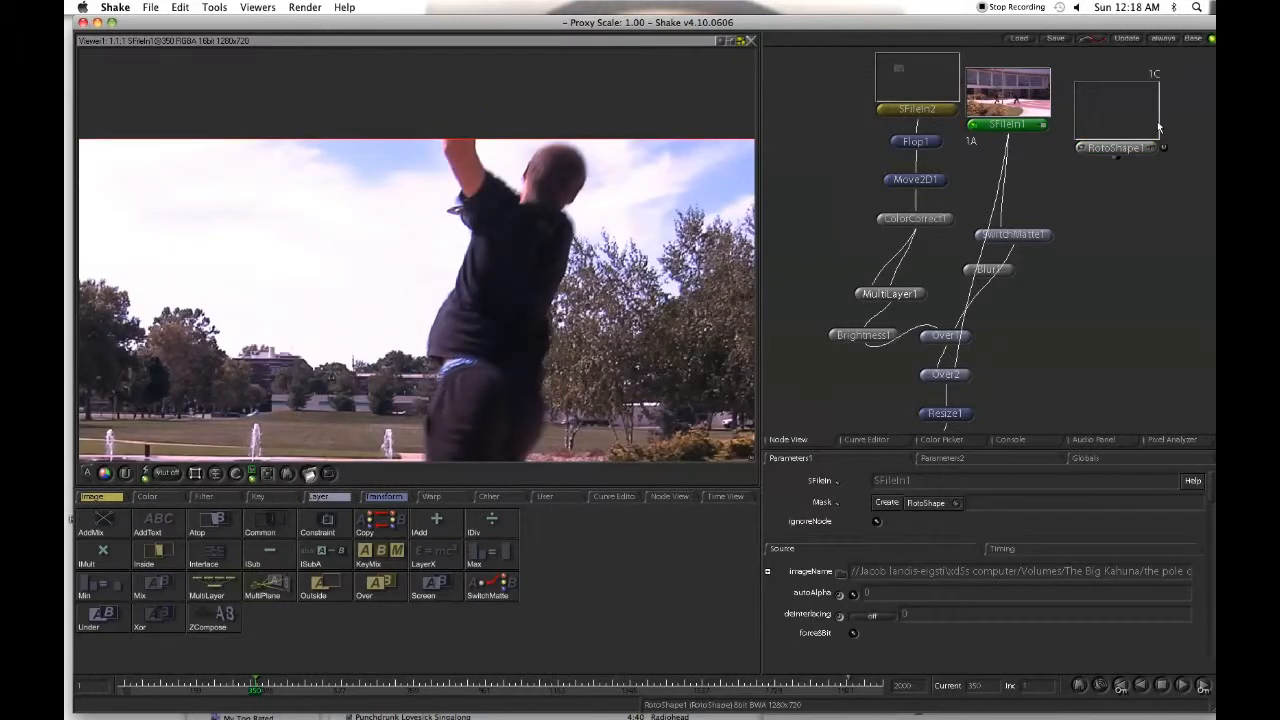
left_click(1153, 148)
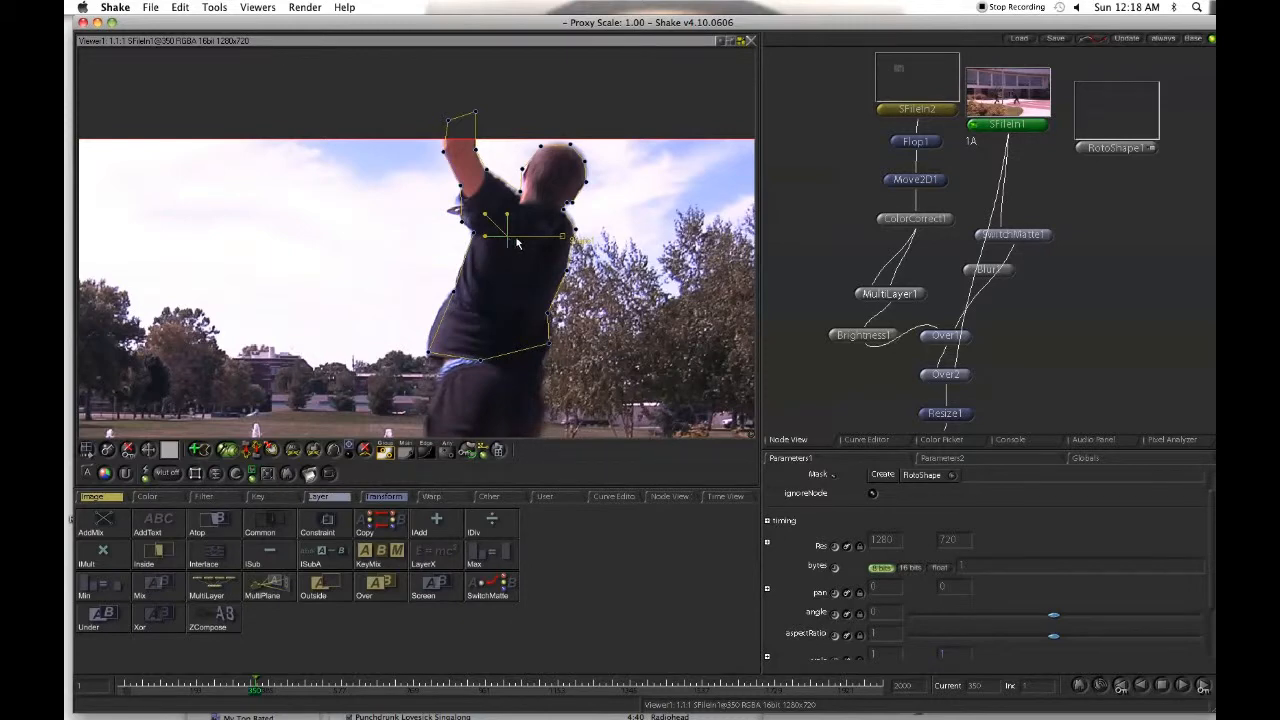
Shift the roto shape sideways with its transform control, select all its points and move it back over the man.
left_click_drag(509, 240, 590, 237)
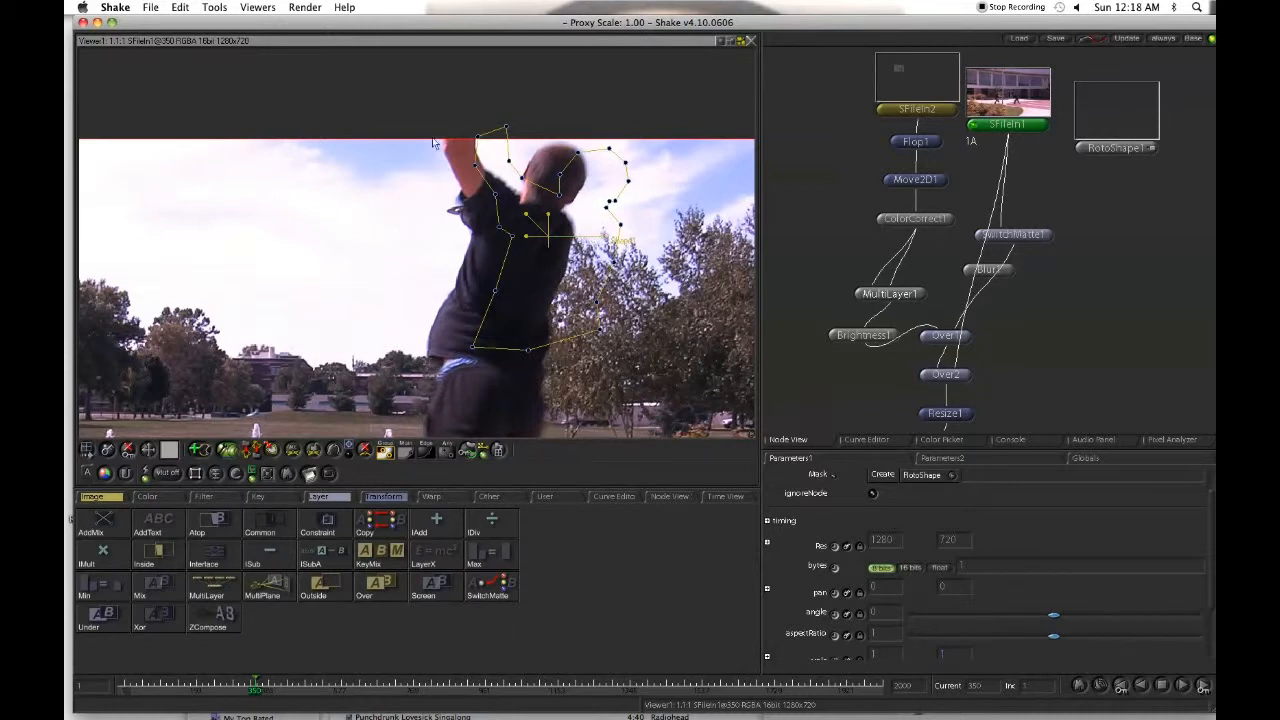
left_click_drag(405, 102, 663, 423)
left_click_drag(548, 238, 520, 236)
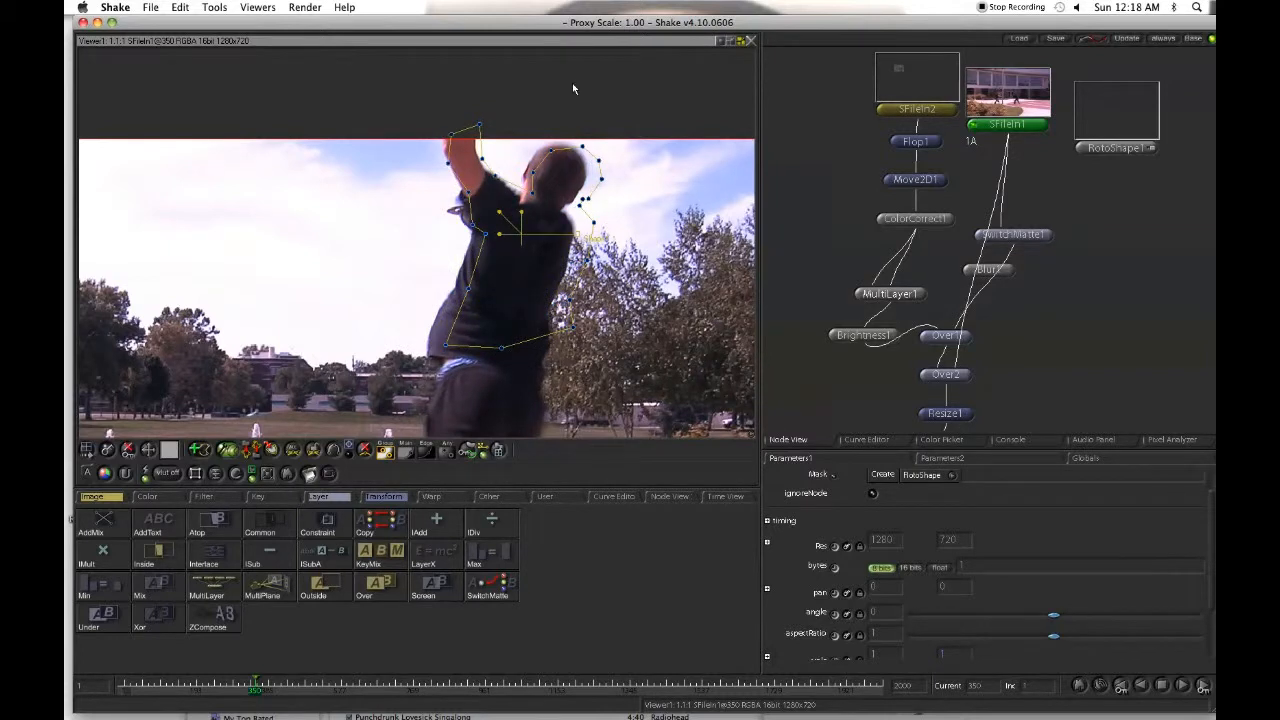
Select the roto points around the man's head, convert them to smooth curve points and raise them slightly.
left_click_drag(529, 128, 611, 196)
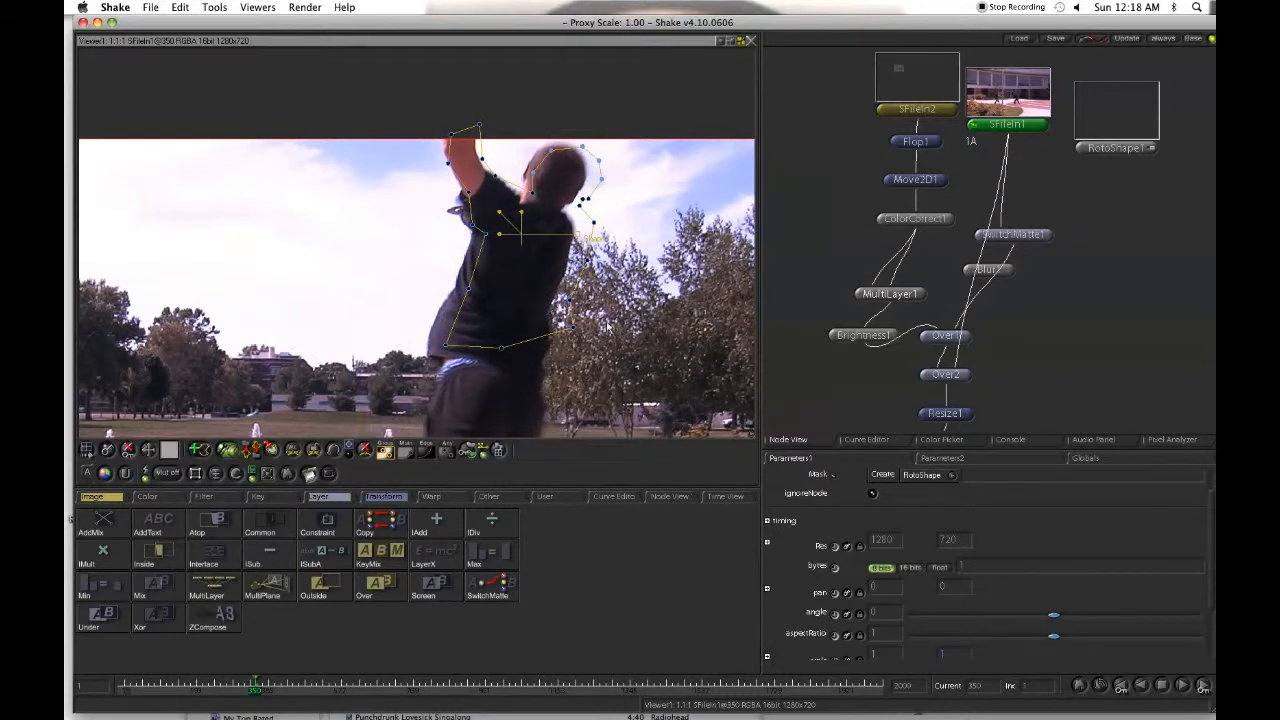
left_click(336, 453)
left_click_drag(555, 155, 599, 216)
left_click(335, 452)
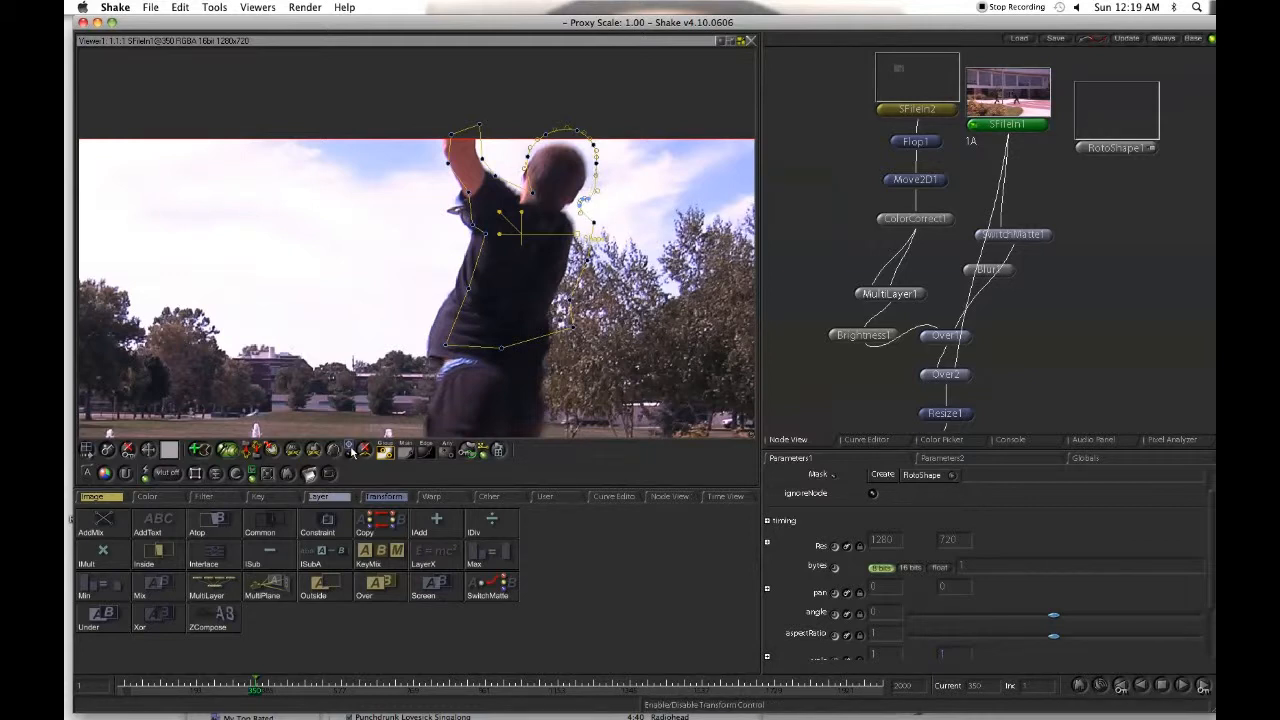
Advance to frame 359 and switch the roto shape's head points to straight line segments.
key("Right")
key("Right")
key("Right")
key("Right")
key("Right")
key("Right")
key("Right")
key("Right")
key("Right")
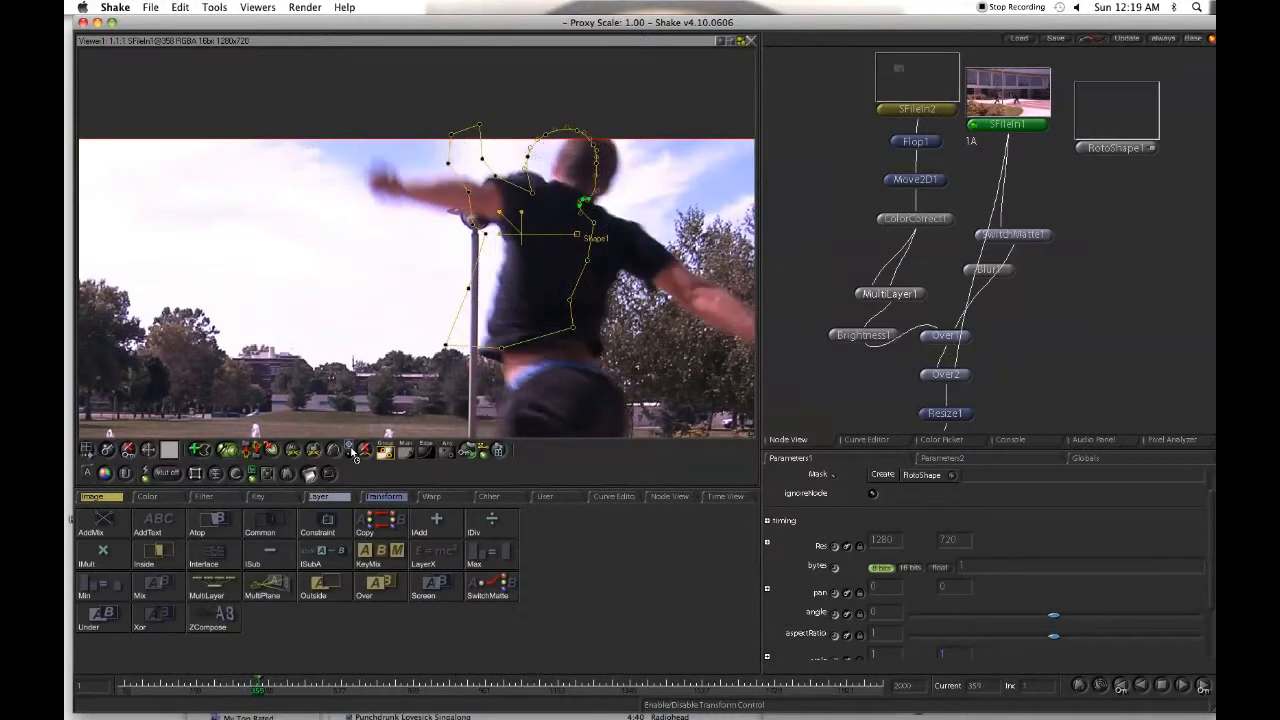
left_click_drag(514, 96, 620, 220)
left_click(333, 449)
left_click(333, 449)
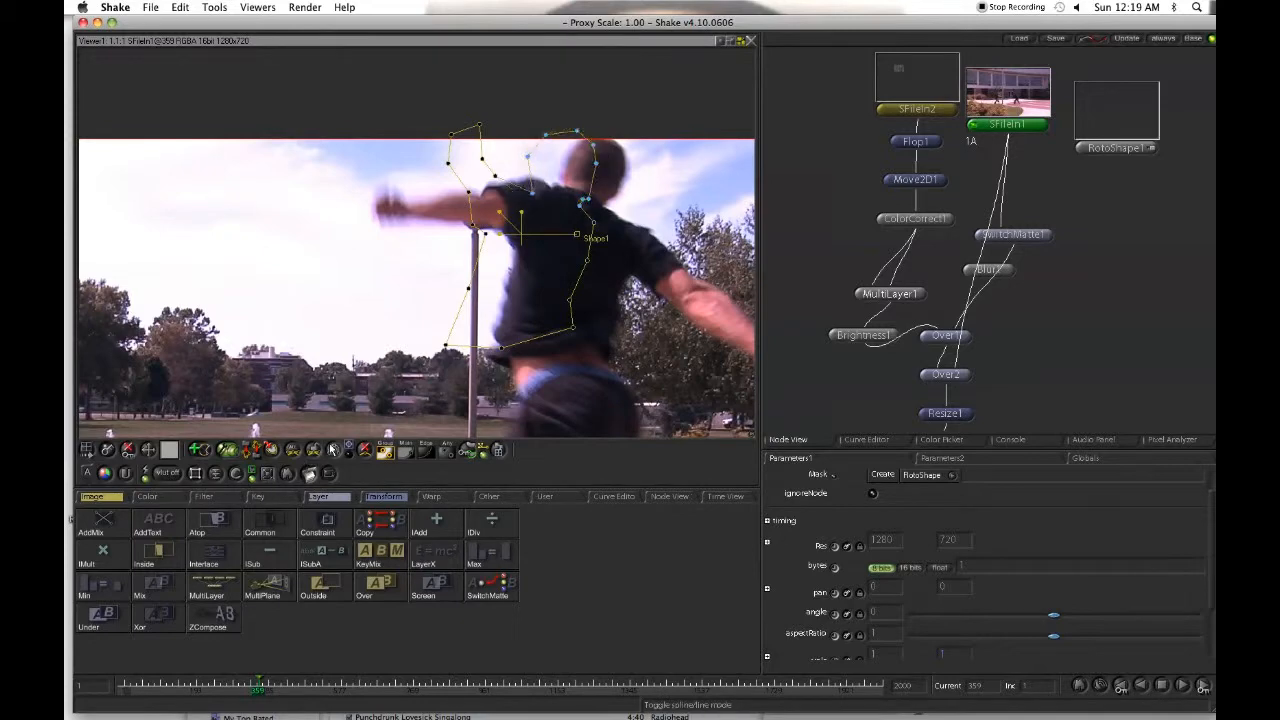
Turn on automatic keyframing and key the roto shape's head points as smooth curves at frame 302 and straight segments at frame 373.
left_click(237, 686)
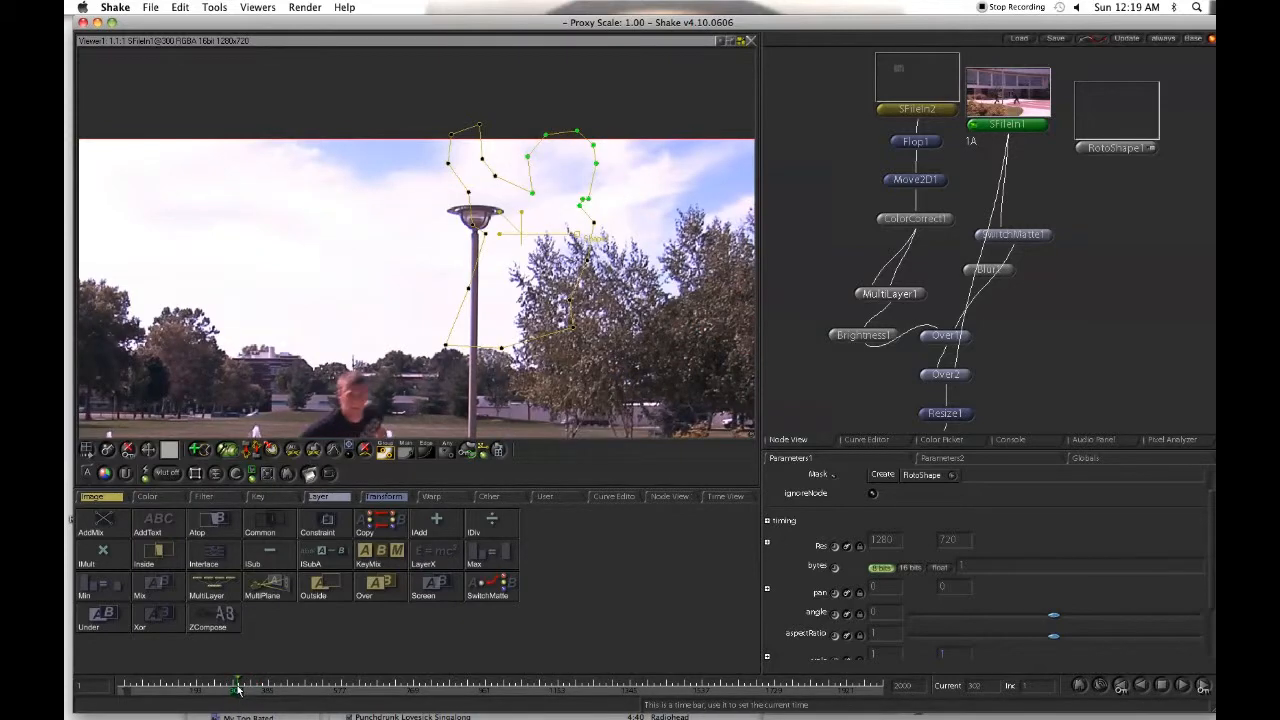
left_click(108, 449)
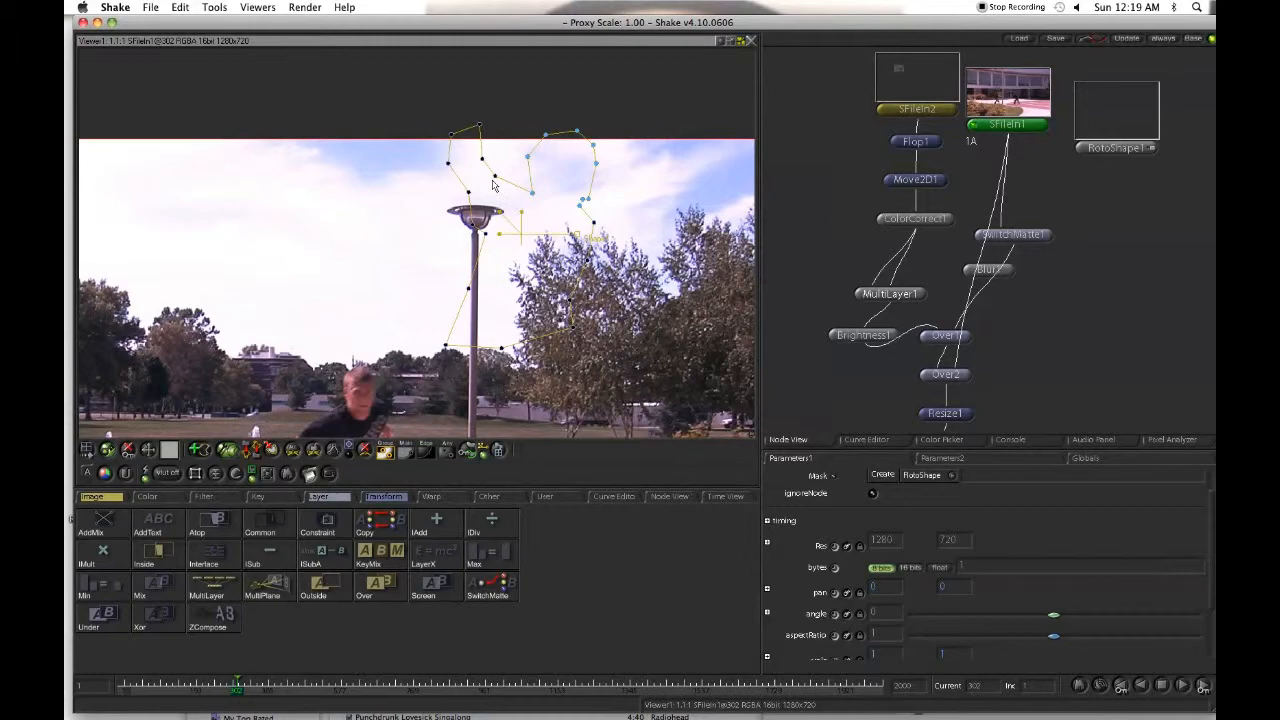
left_click_drag(521, 118, 610, 139)
left_click(342, 448)
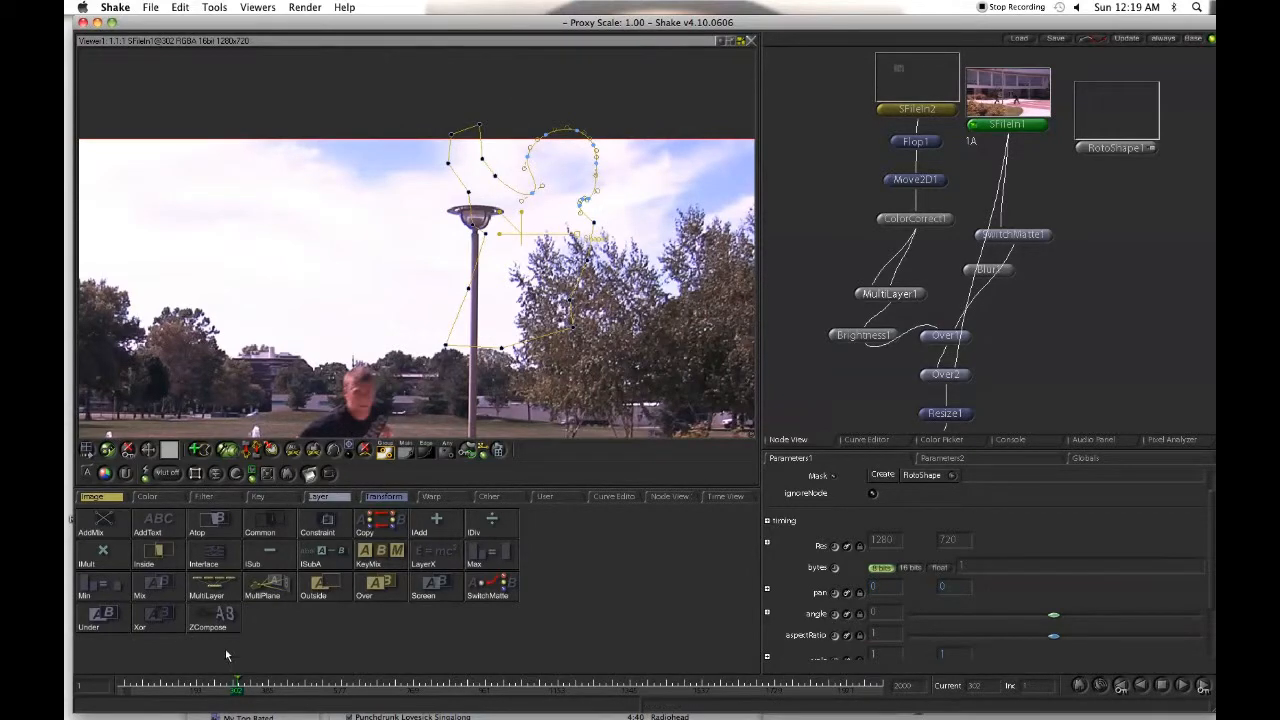
left_click(264, 686)
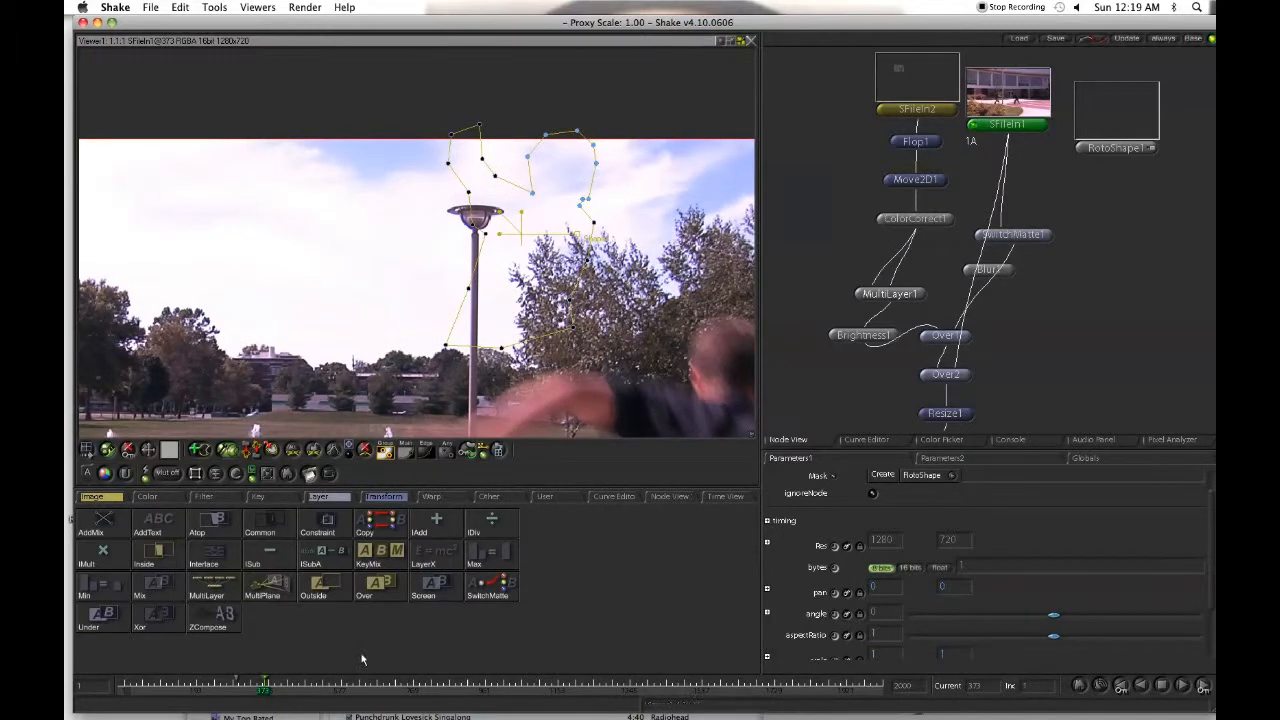
Step frame by frame from about frame 297 to 353 to examine how the head points interpolate between keyframes.
left_click(236, 685)
key("Right")
key("Right")
key("Right")
key("Right")
key("Right")
key("Right")
key("Right")
key("Right")
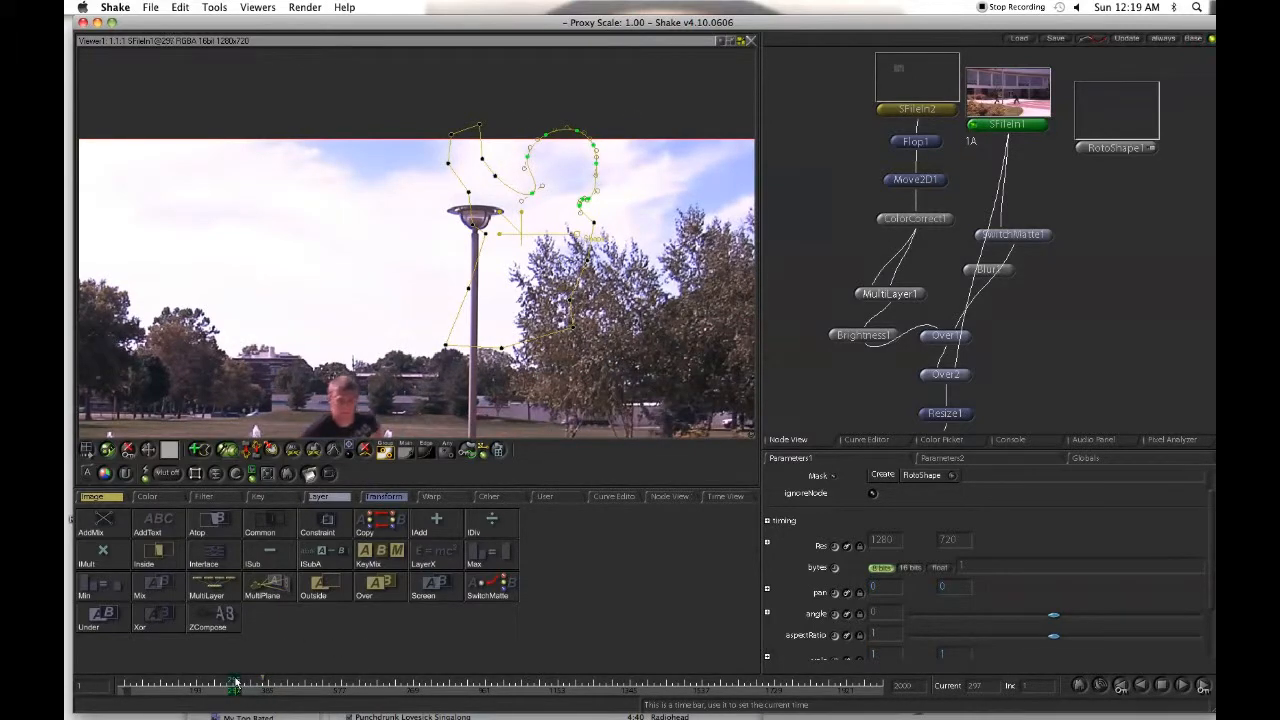
key("Right")
key("Right")
key("Right")
key("Right")
key("Right")
key("Right")
key("Right")
key("Right")
key("Right")
key("Right")
key("Right")
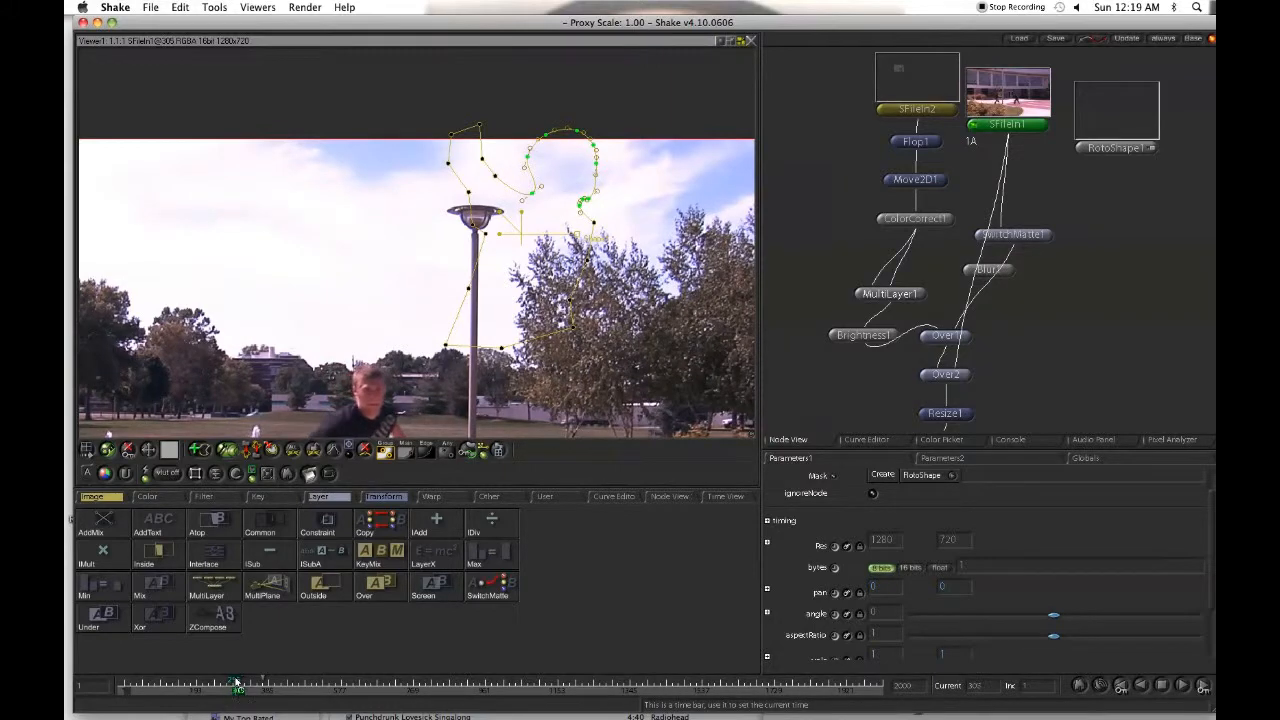
key("Right")
key("Right")
key("Right")
key("Right")
key("Right")
key("Right")
key("Right")
key("Right")
key("Right")
key("Right")
key("Right")
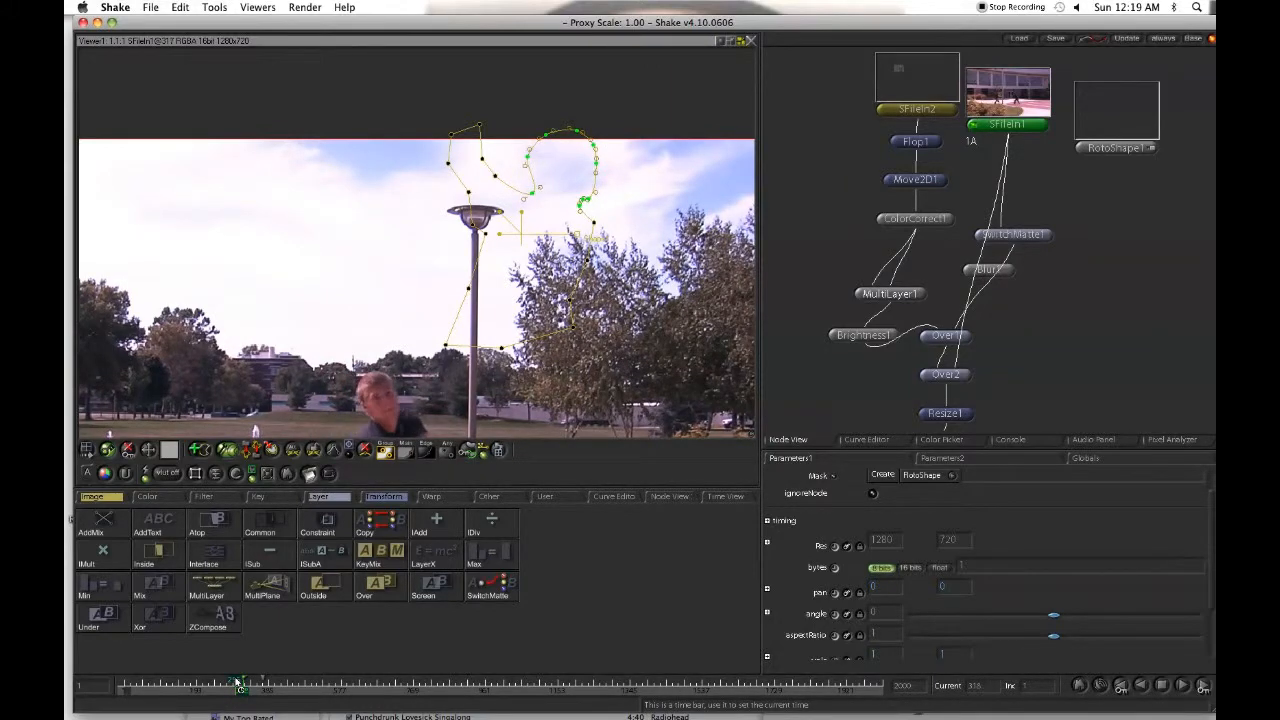
key("Right")
key("Right")
key("Right")
key("Right")
key("Right")
key("Right")
key("Right")
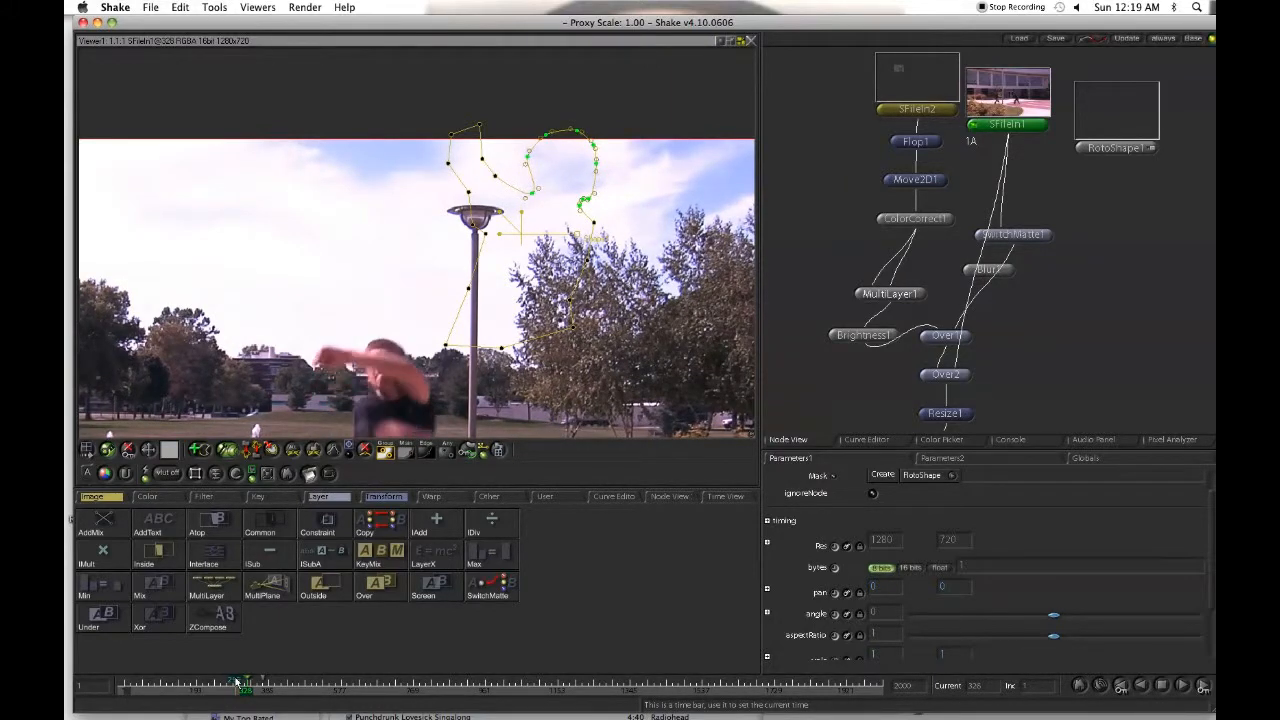
key("Right")
key("Right")
key("Right")
key("Right")
key("Right")
key("Right")
key("Right")
key("Right")
key("Right")
key("Right")
key("Right")
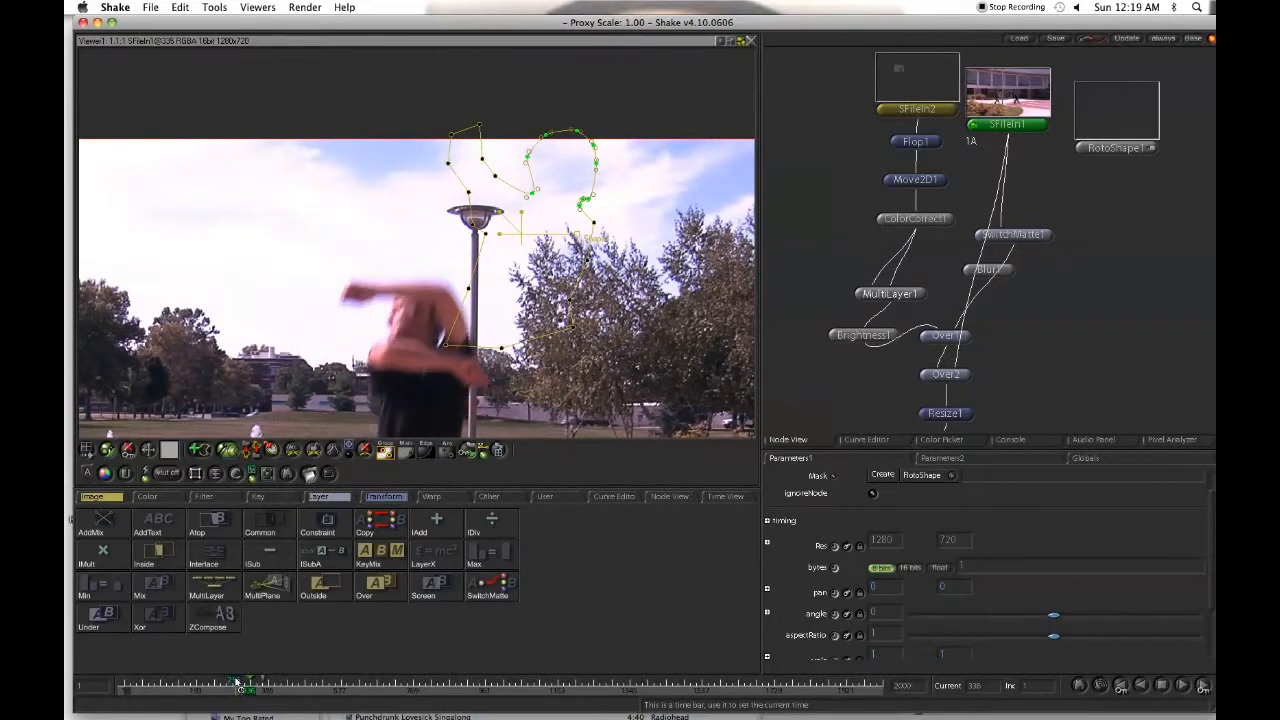
key("Right")
key("Right")
key("Right")
key("Right")
key("Right")
key("Right")
key("Right")
key("Right")
key("Right")
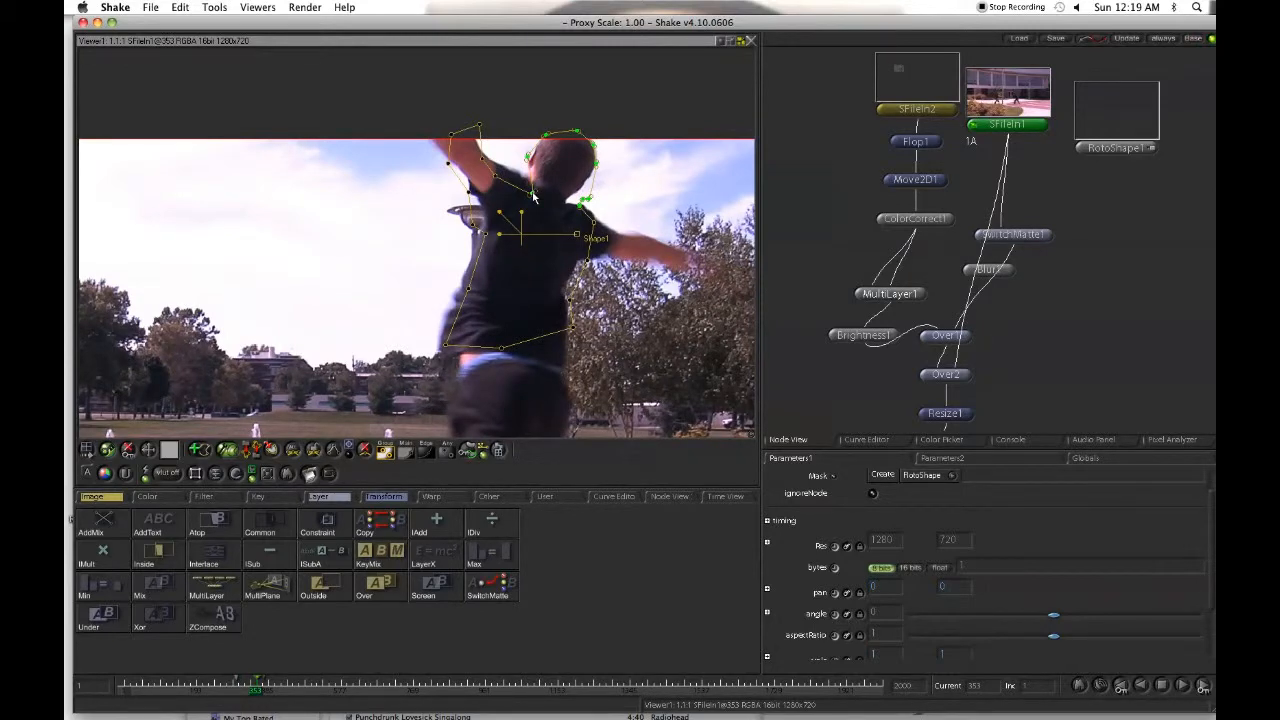
Raise the head points slightly at frame 353, and move the whole roto shape to the left at frame 522.
left_click_drag(534, 197, 534, 181)
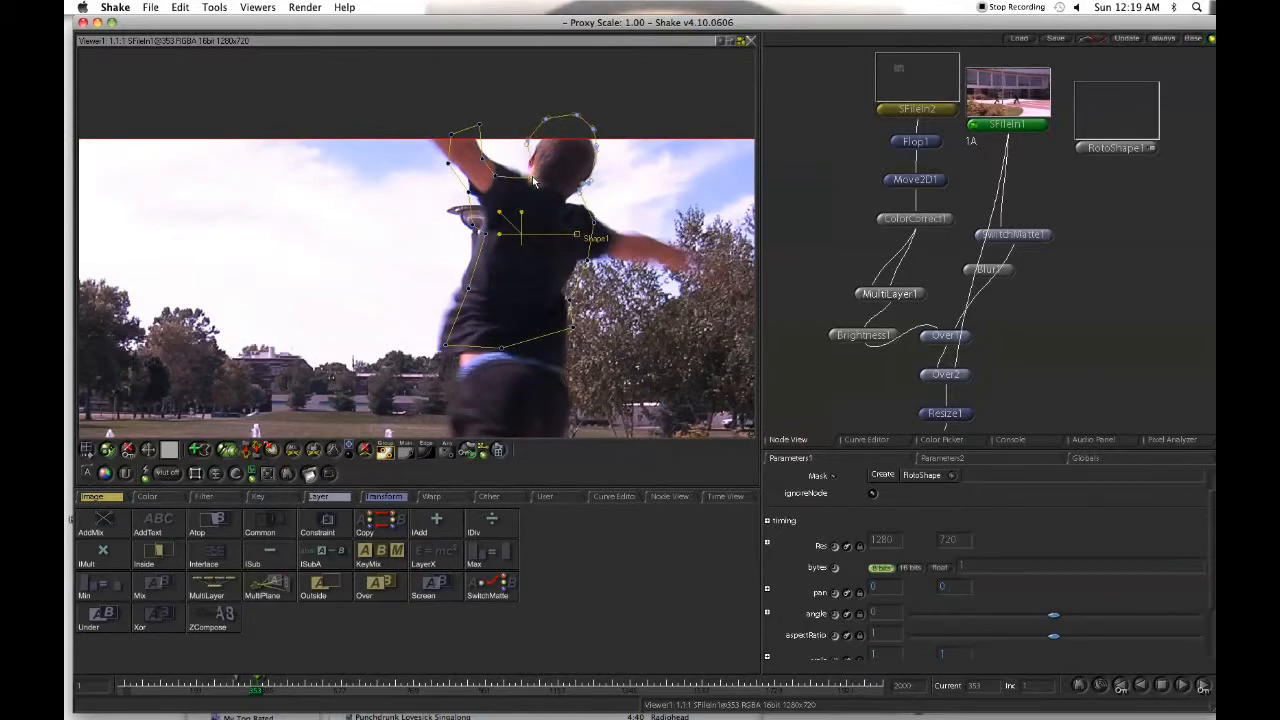
left_click(264, 692)
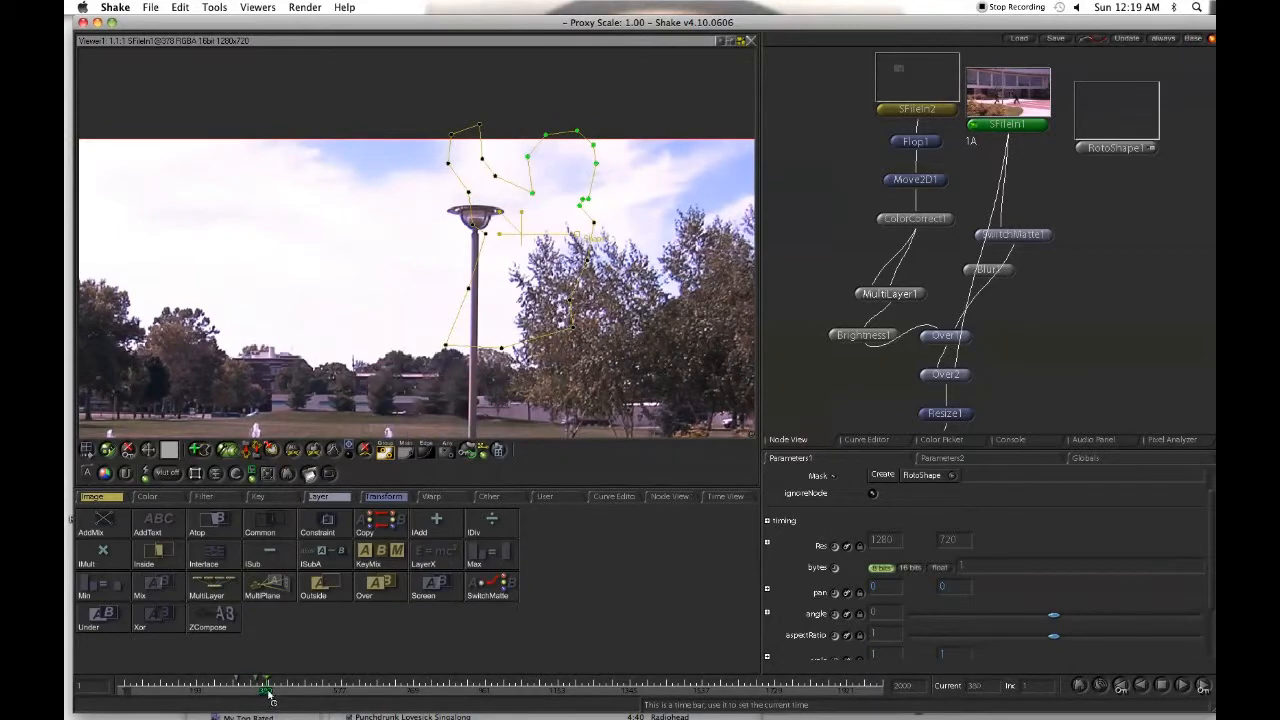
left_click_drag(264, 692, 318, 692)
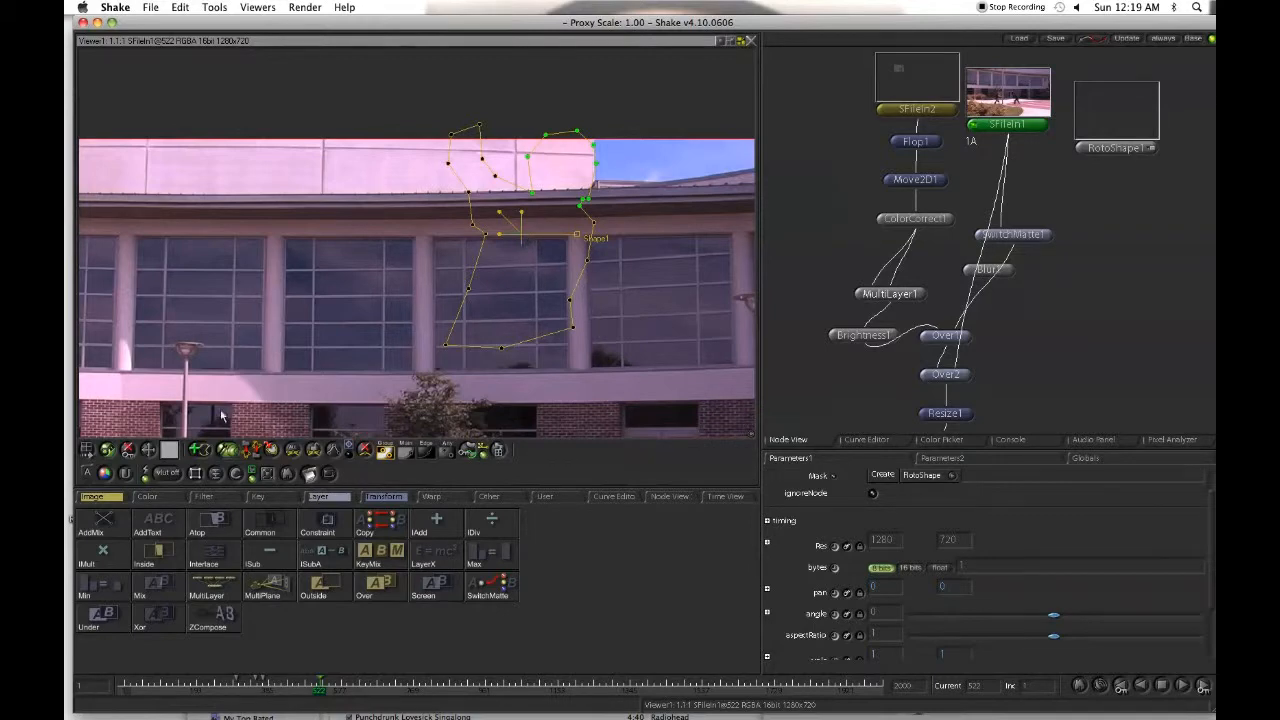
left_click_drag(521, 237, 471, 272)
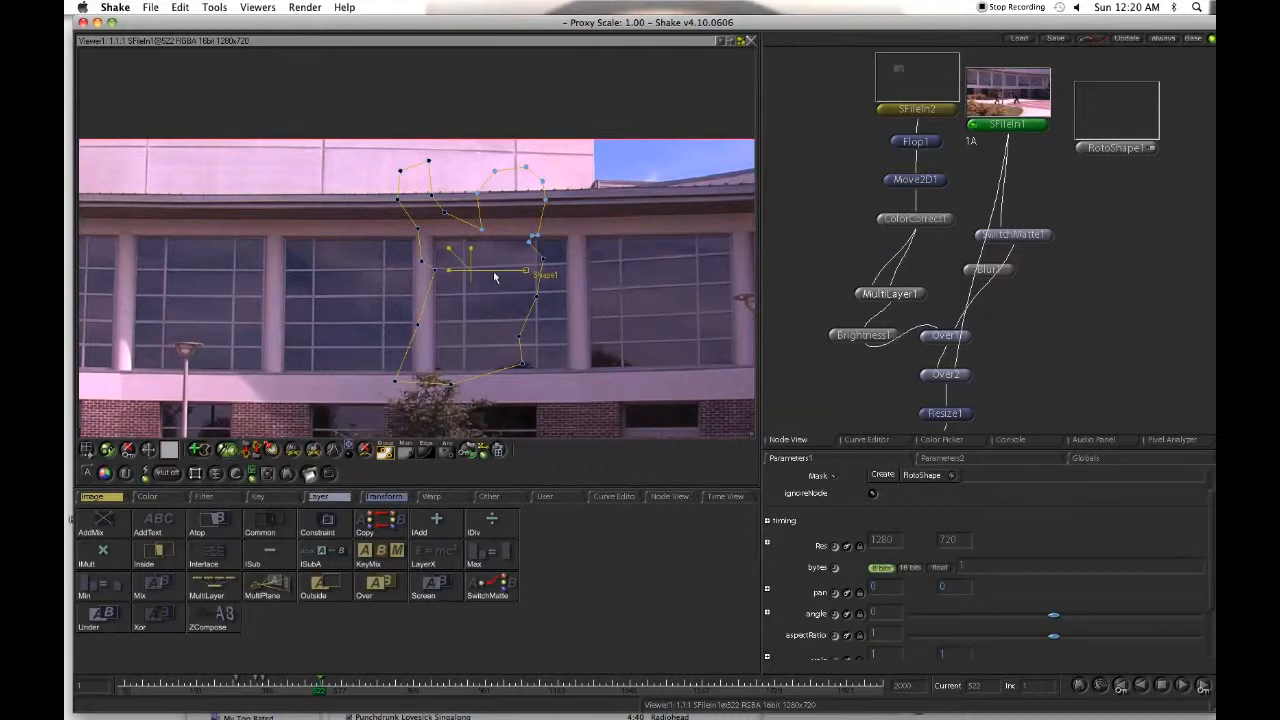
left_click_drag(471, 272, 463, 243)
Return to frame 398 and zoom out to examine the interpolated roto shape against the full footage frame.
left_click(291, 684)
mouse_move(292, 683)
left_mouse_down()
mouse_move(274, 684)
mouse_move(391, 689)
mouse_move(275, 700)
left_mouse_up()
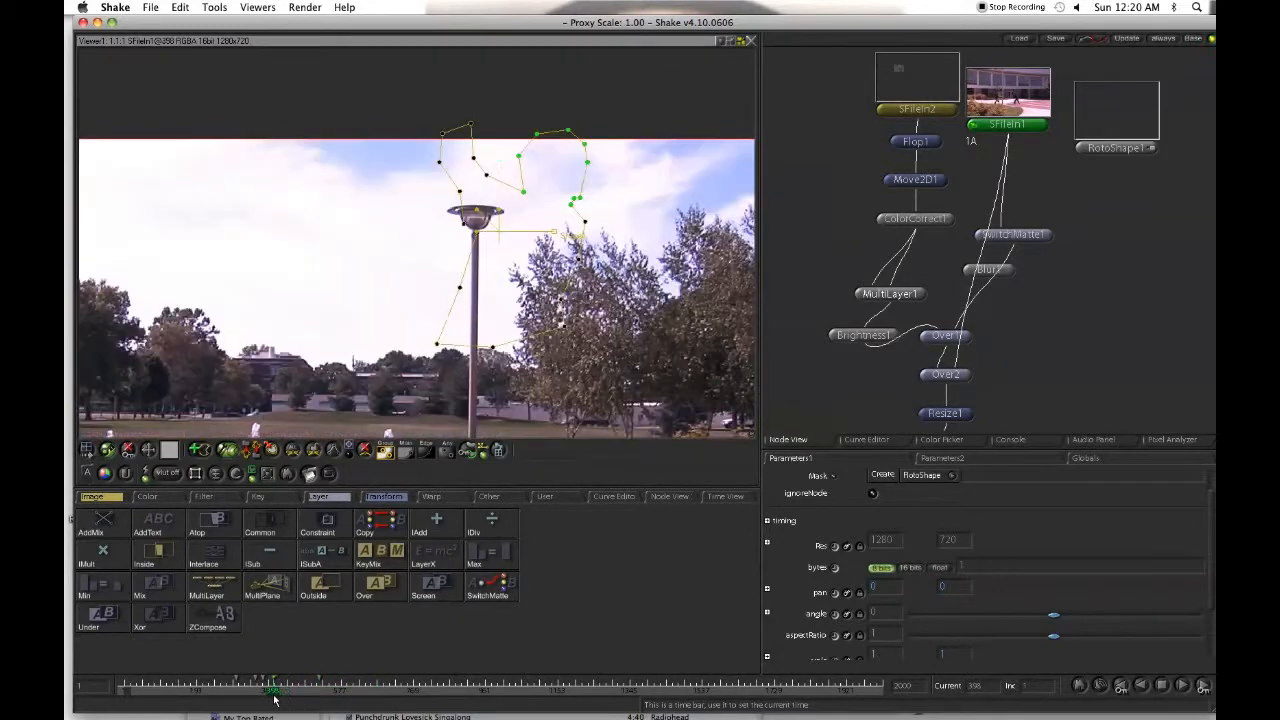
left_click_drag(391, 323, 411, 188)
scroll(428, 279, "down", 3)
left_click_drag(308, 322, 371, 286)
scroll(345, 292, "down", 2)
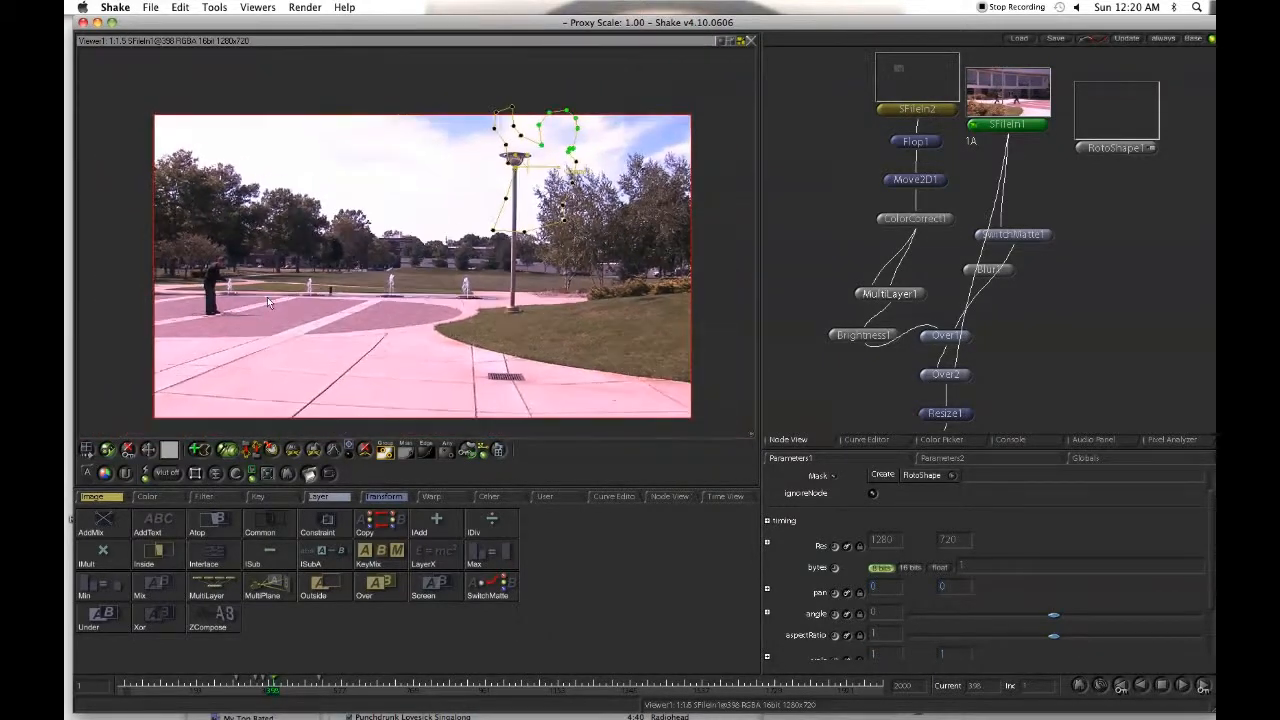